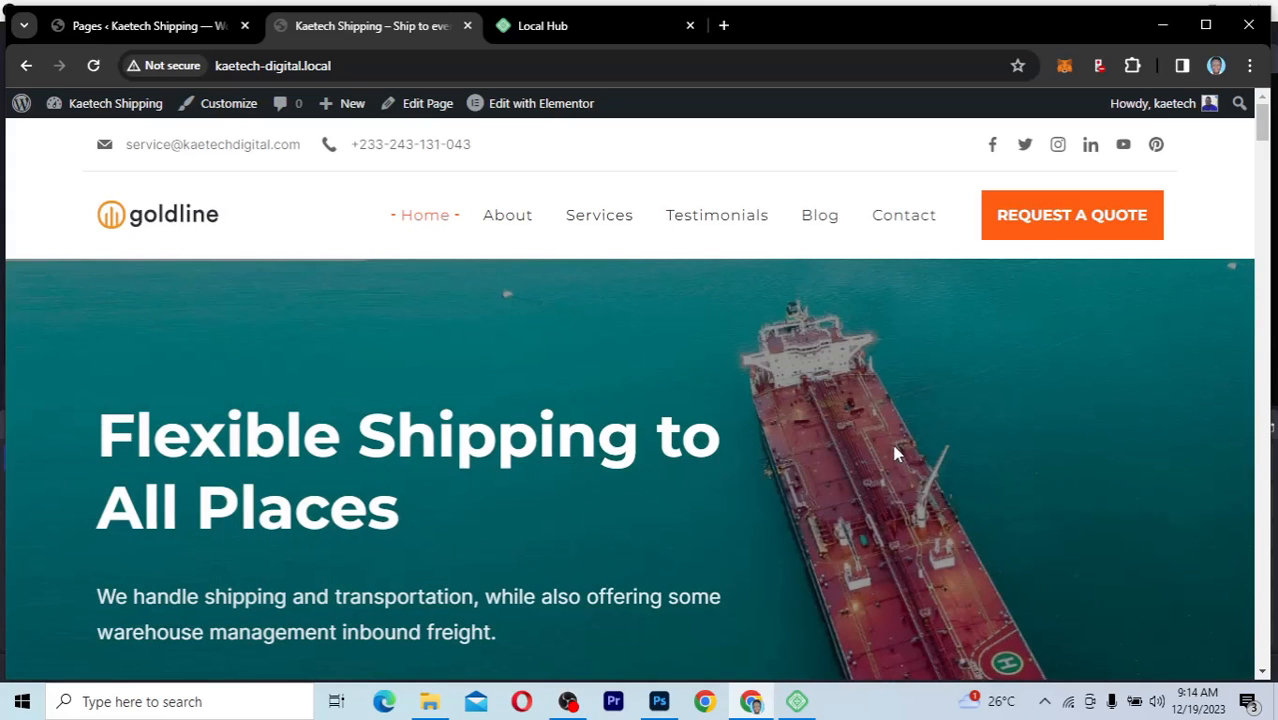
Check the site in Chrome, then review Local's Overview listing nginx, PHP 8.1.23 and MySQL 8.0.16
click(797, 700)
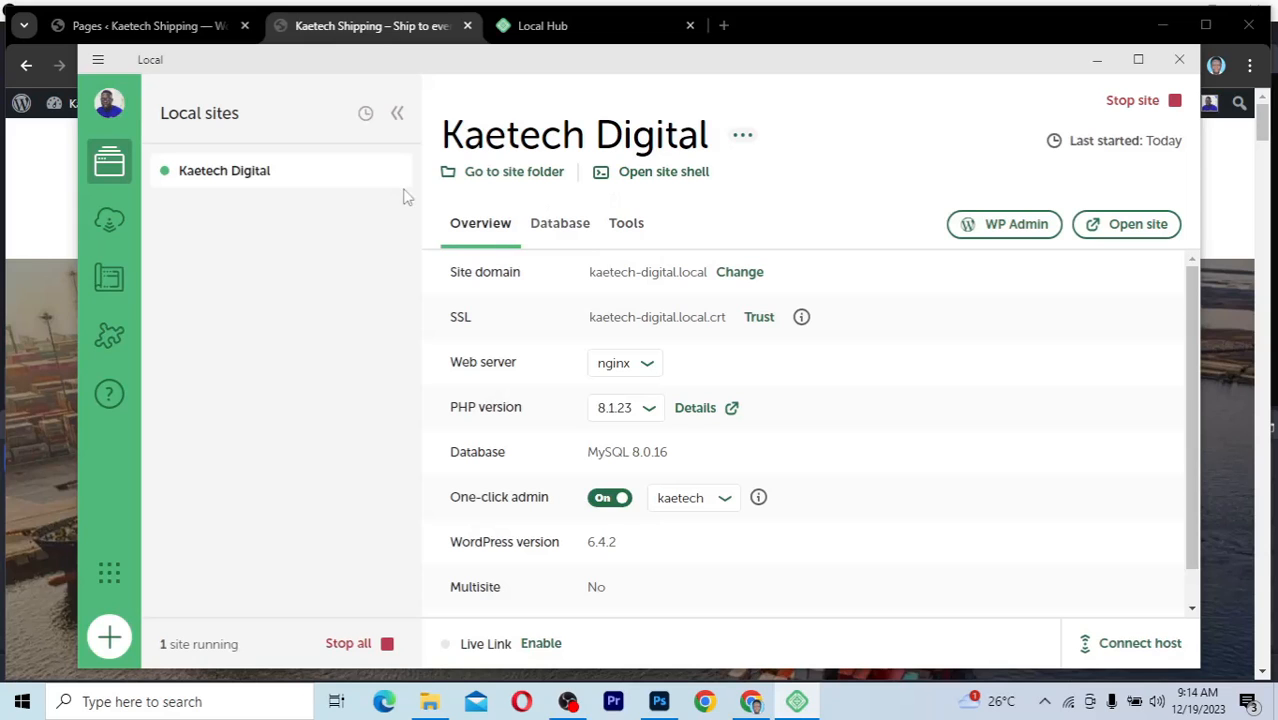
click(382, 26)
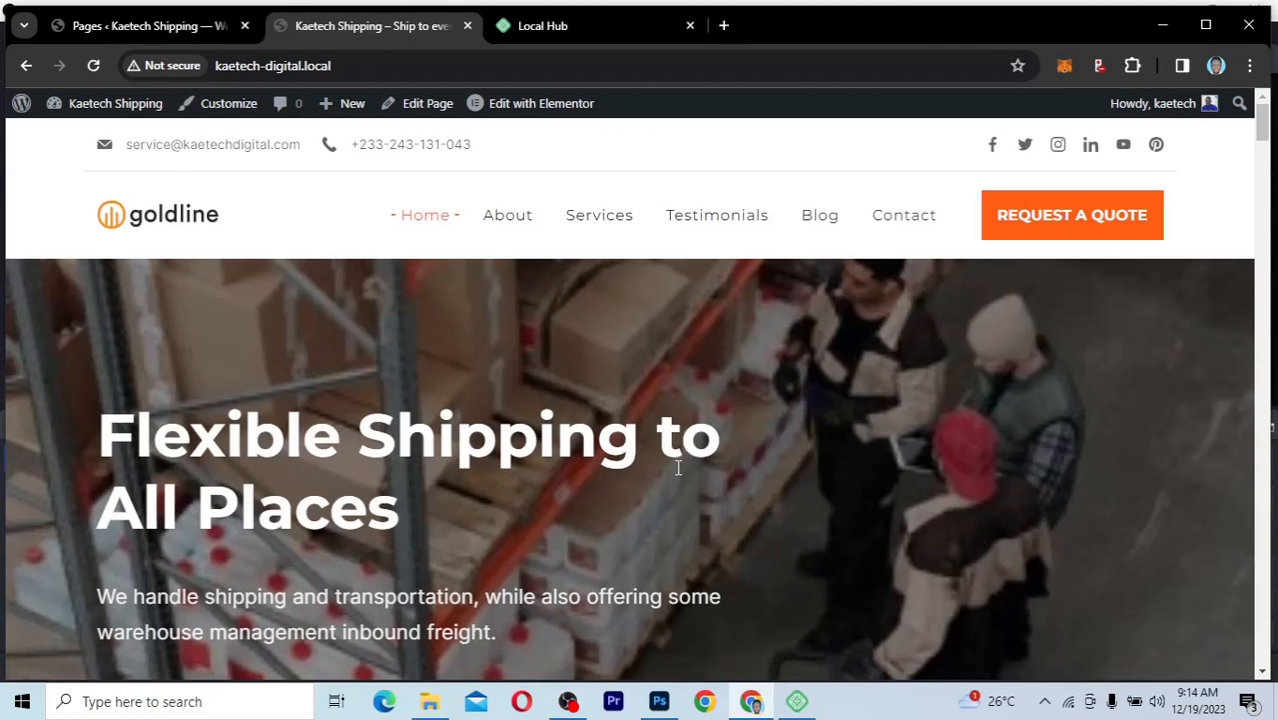
scroll(678, 467, down, 6)
scroll(678, 467, up, 6)
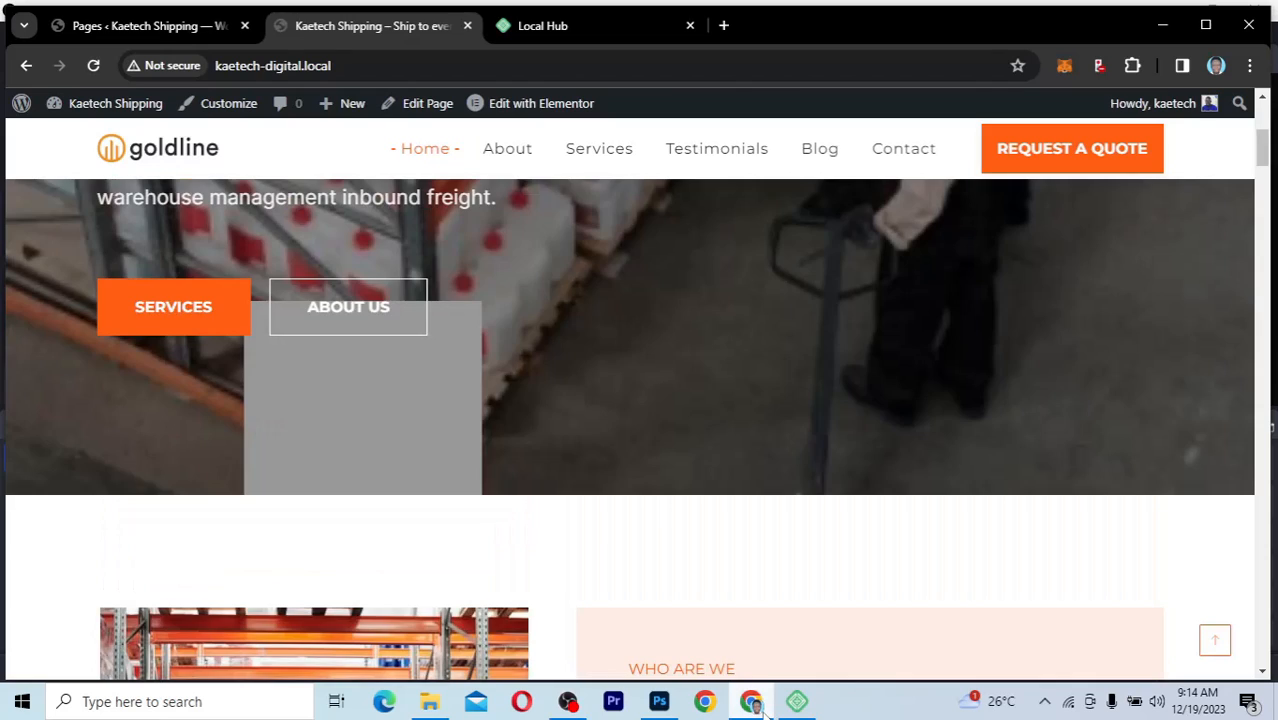
key(alt+Tab)
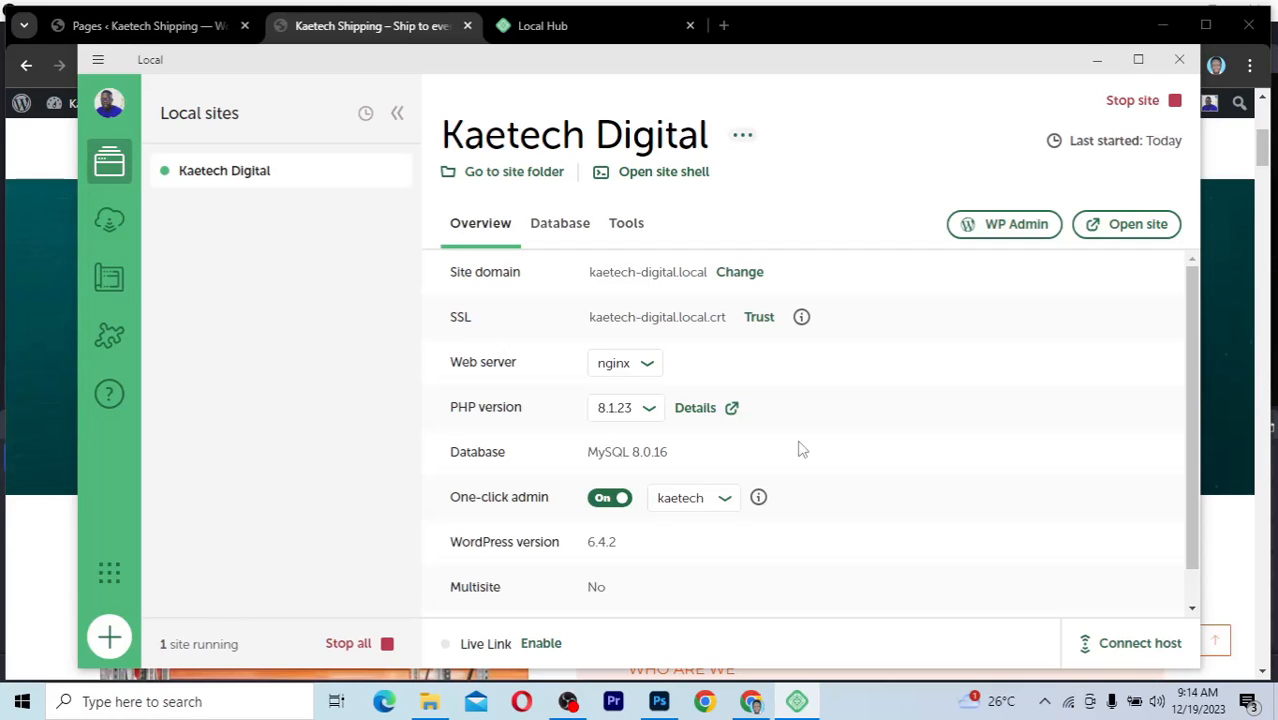
scroll(809, 541, down, 1)
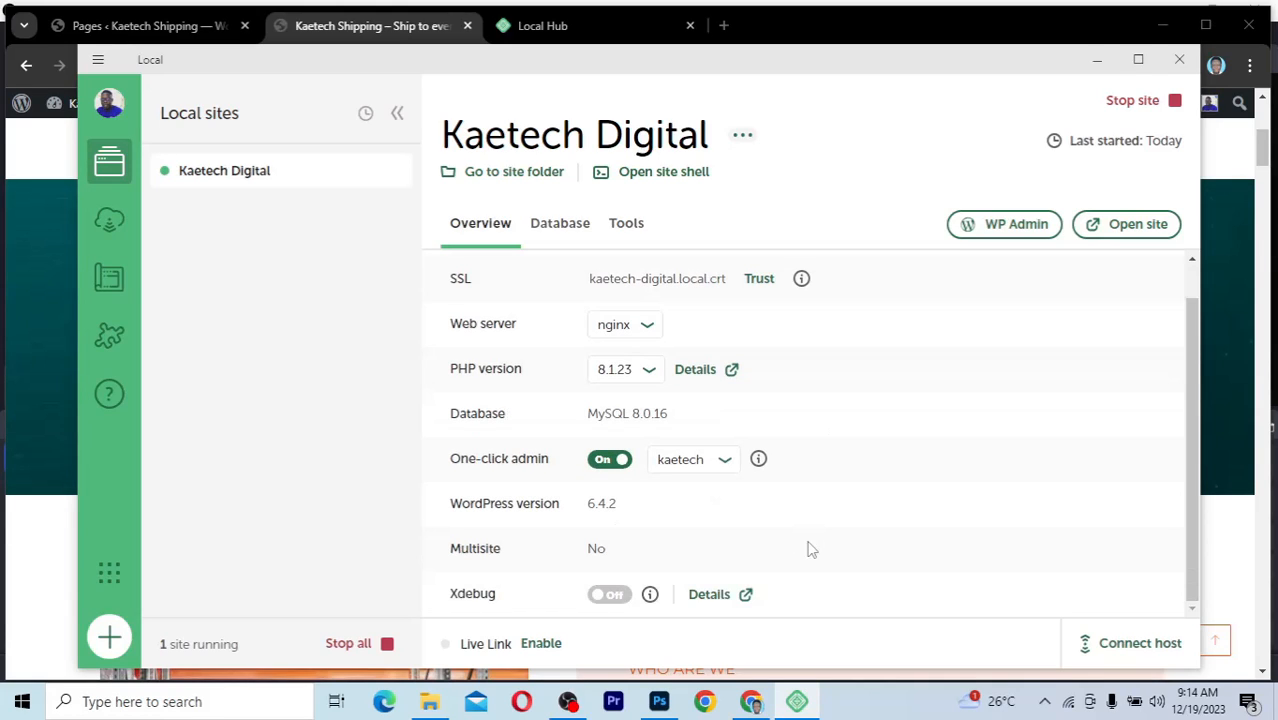
Enable Live Link for Kaetech Digital and copy the steadfast-things.localsite.io URL
click(537, 649)
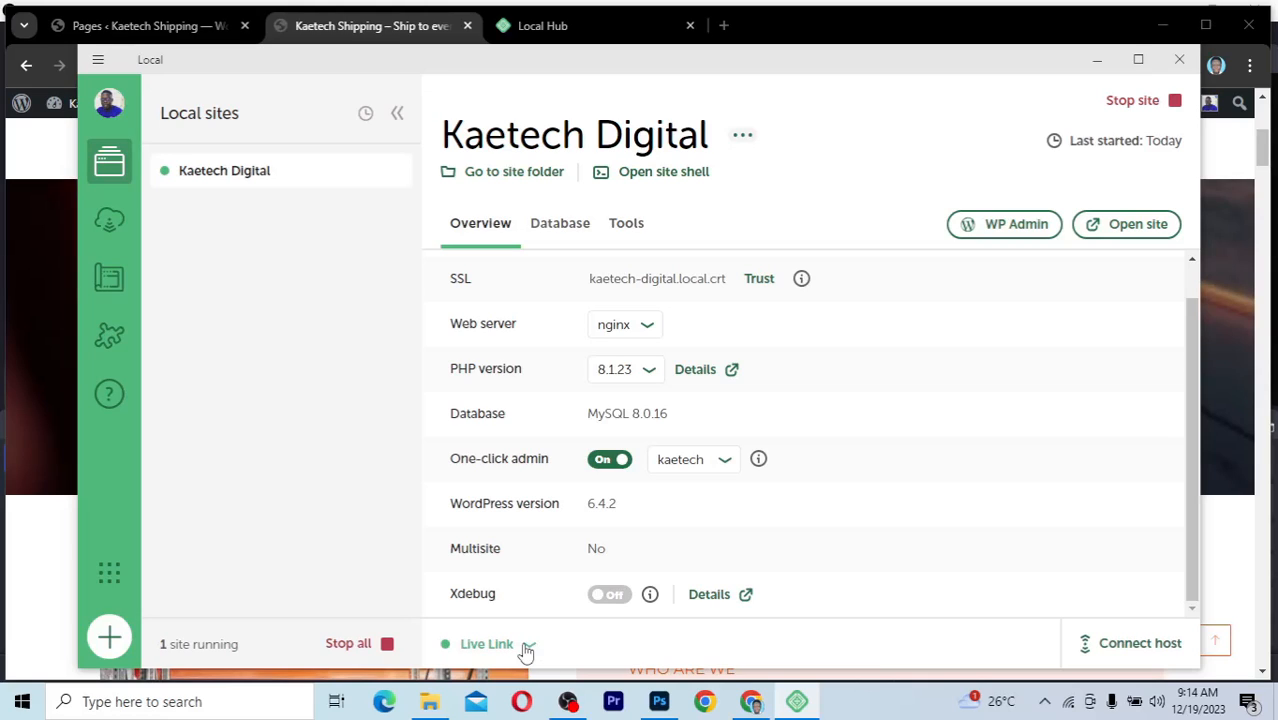
click(530, 647)
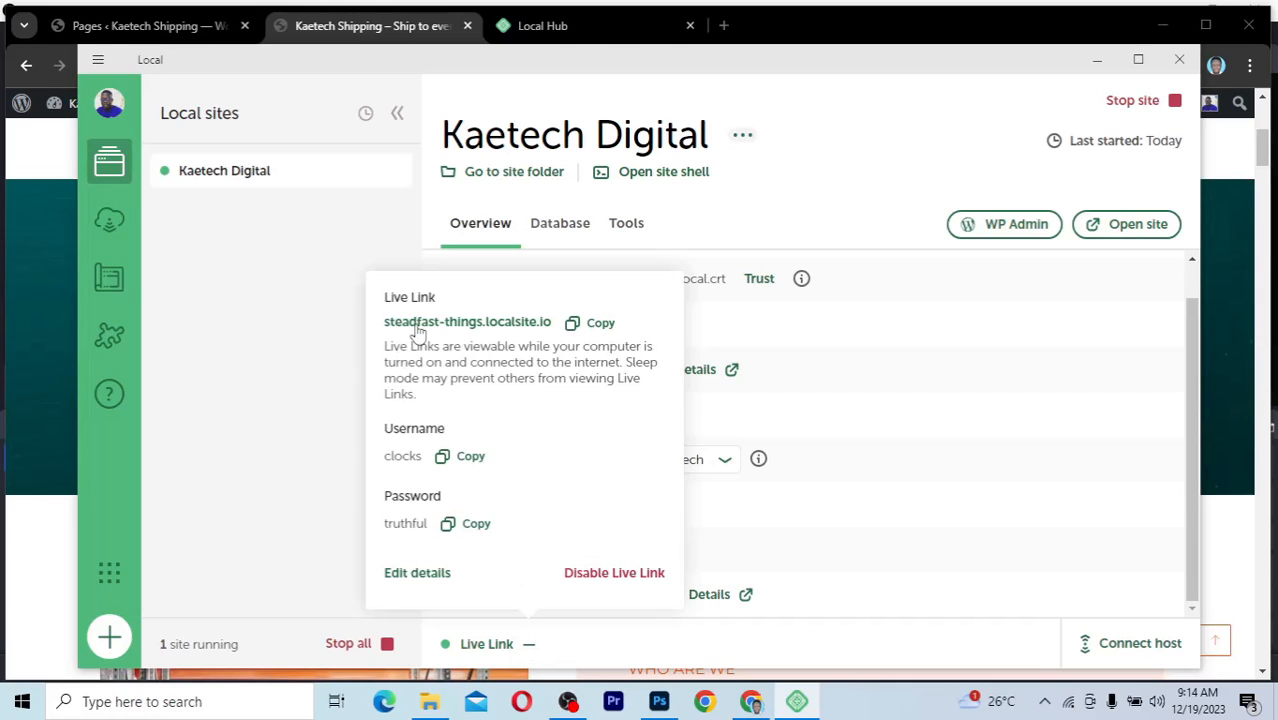
click(604, 328)
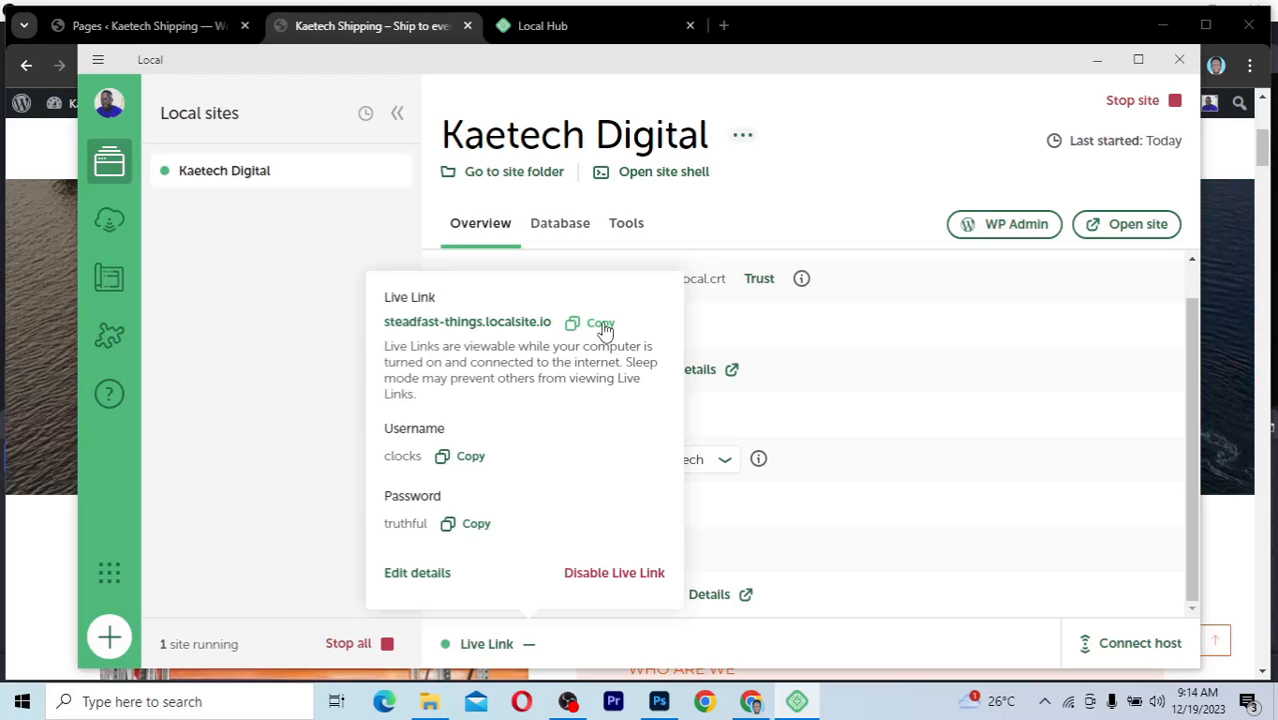
click(597, 324)
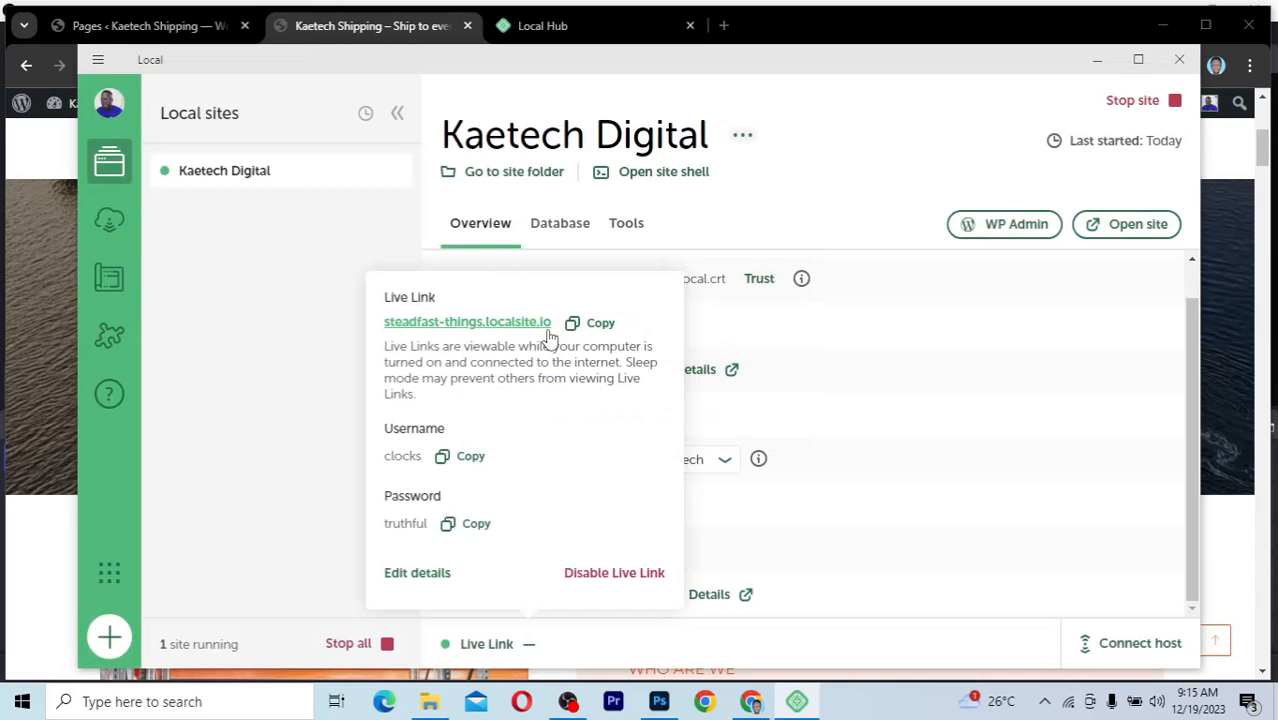
click(596, 323)
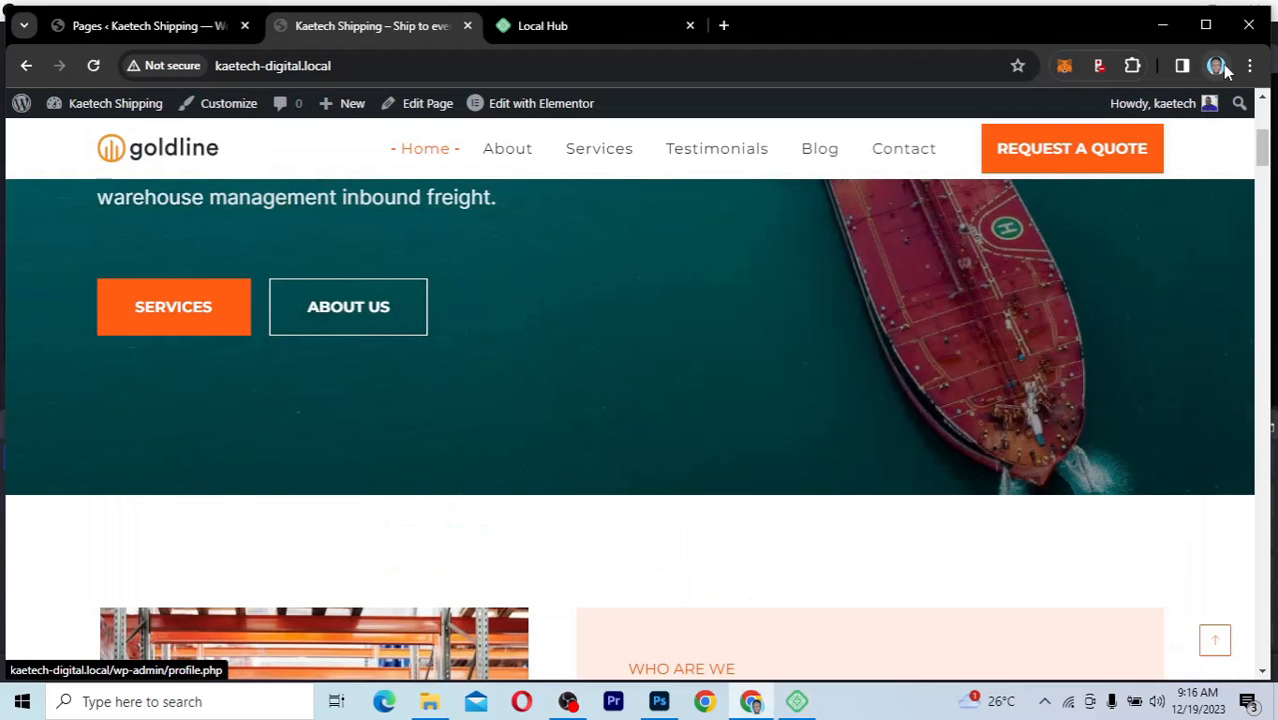
Open a new Incognito window from Chrome's menu
click(1250, 65)
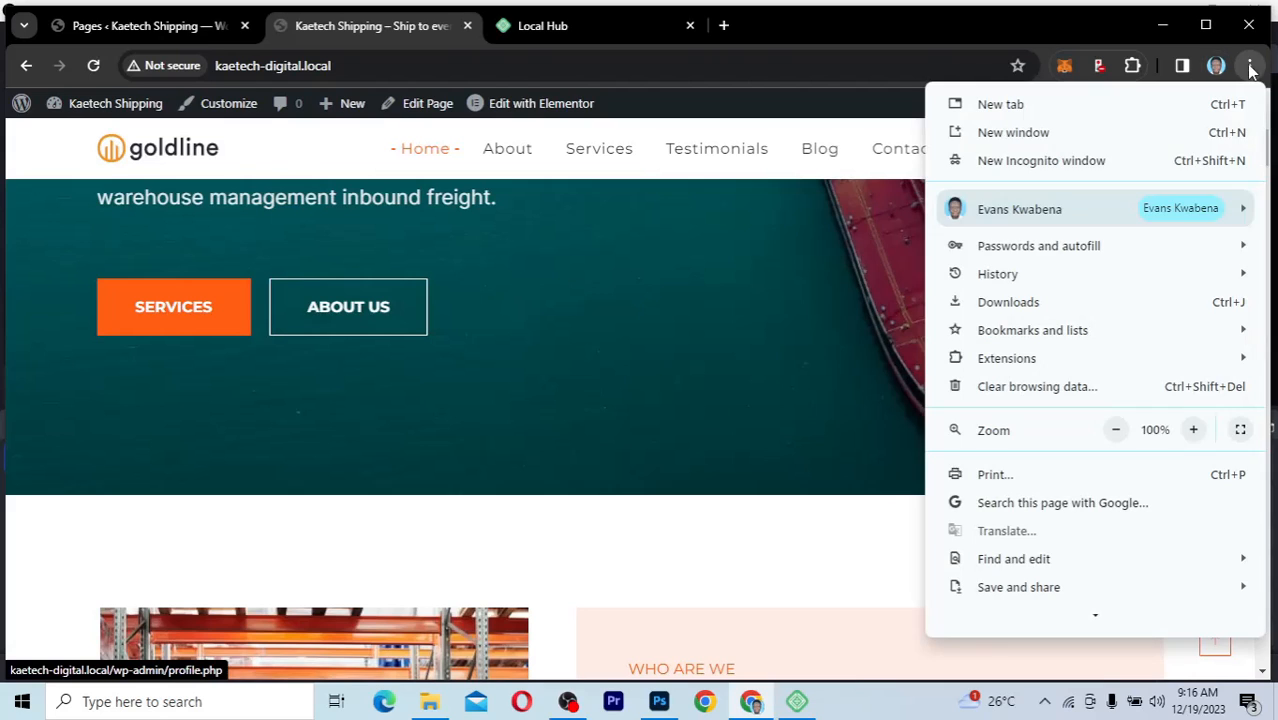
click(1050, 168)
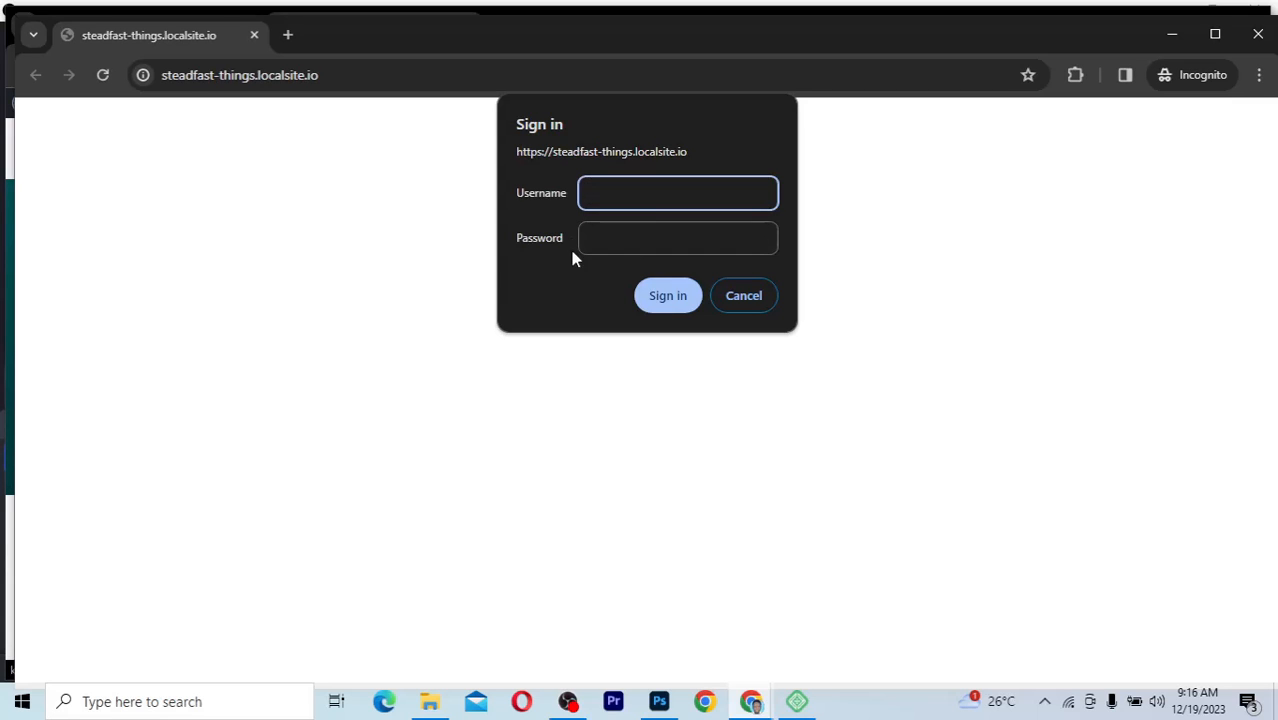
Copy the Live Link username from Local into Chrome's sign-in prompt
click(806, 706)
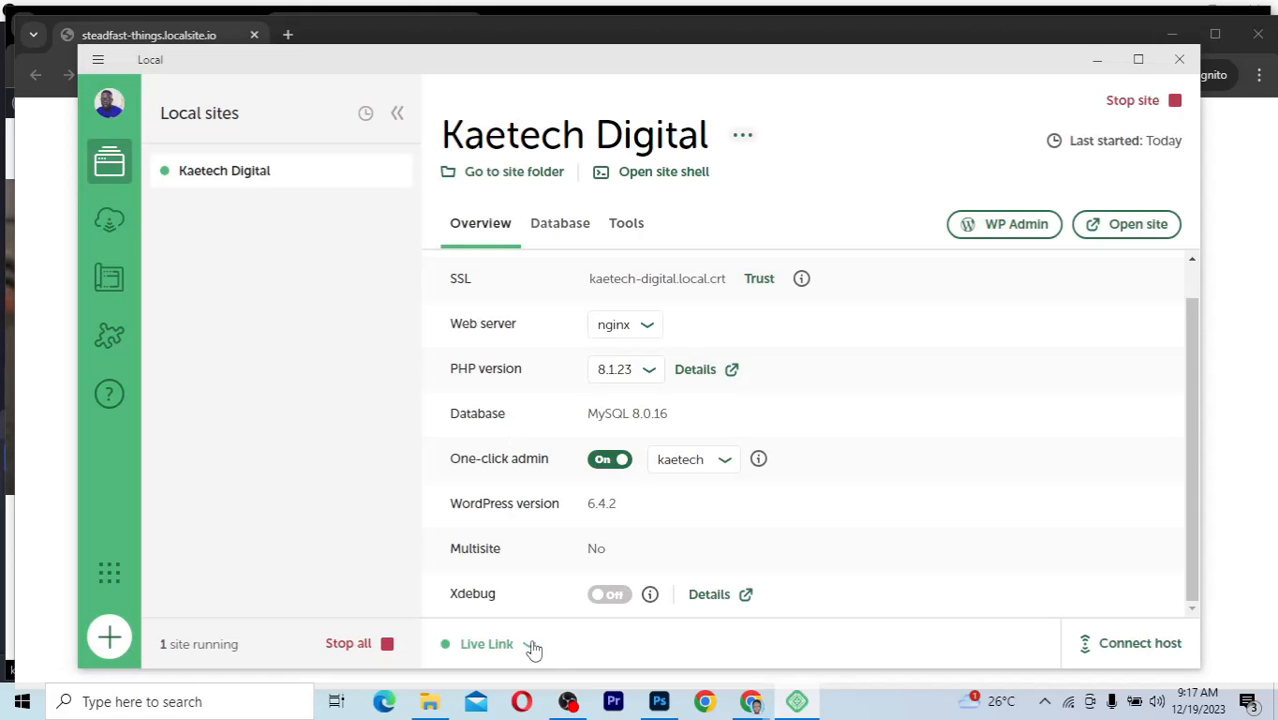
click(531, 645)
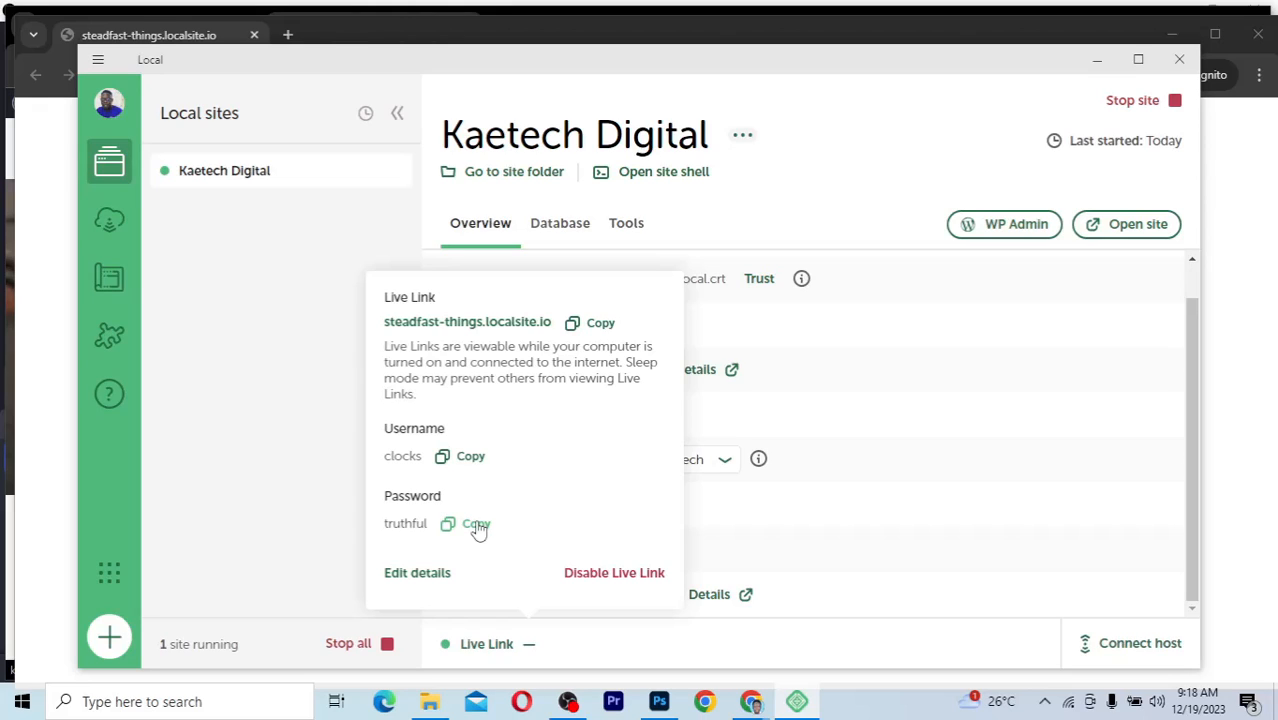
click(466, 458)
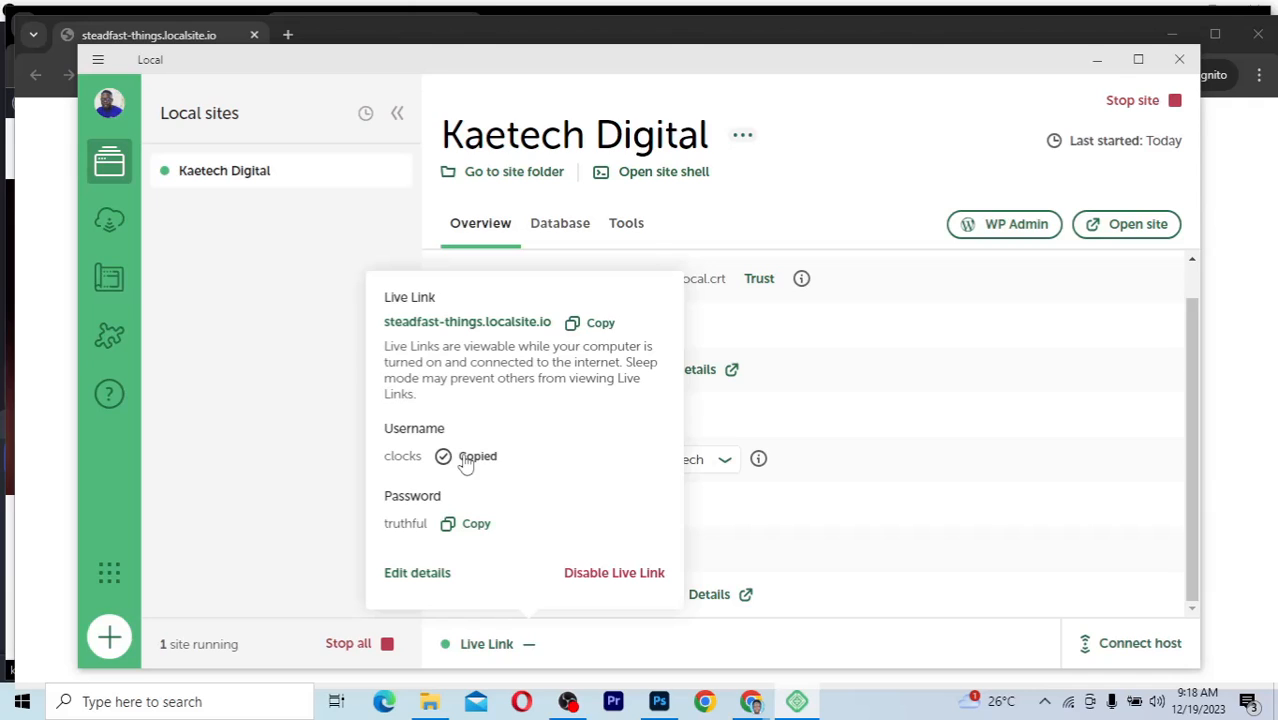
click(1230, 240)
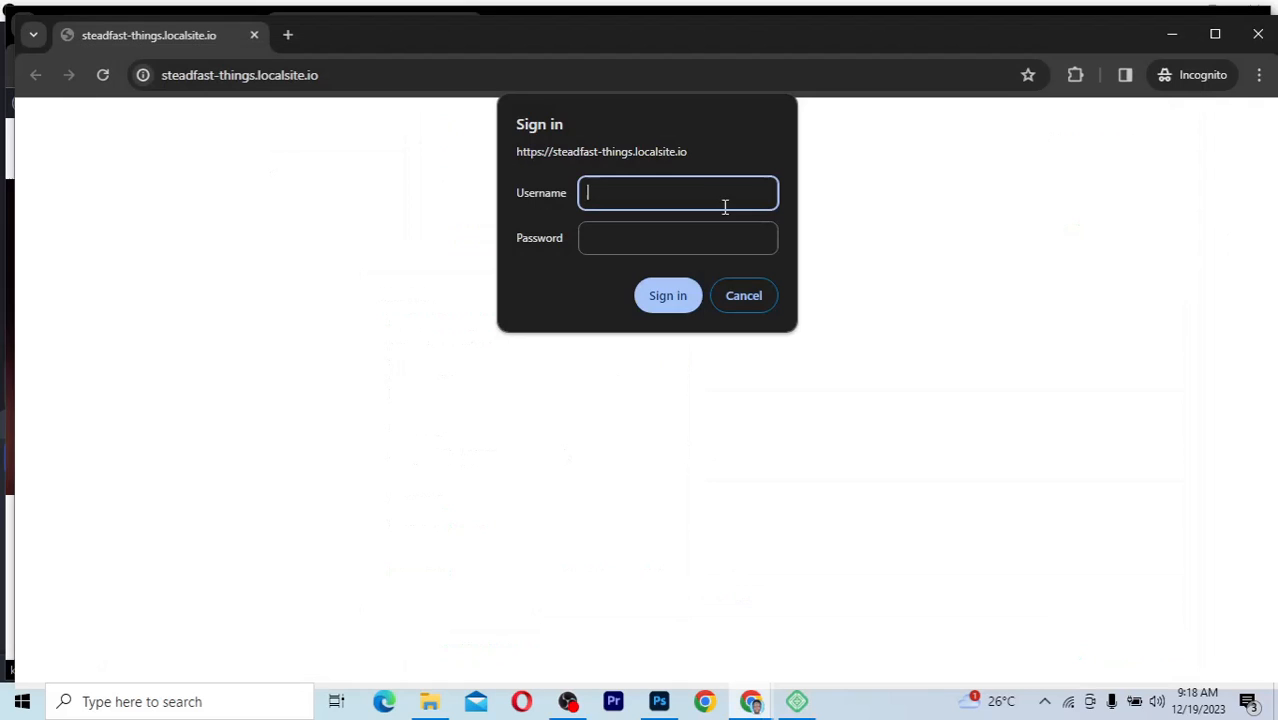
key(ctrl+v)
click(665, 240)
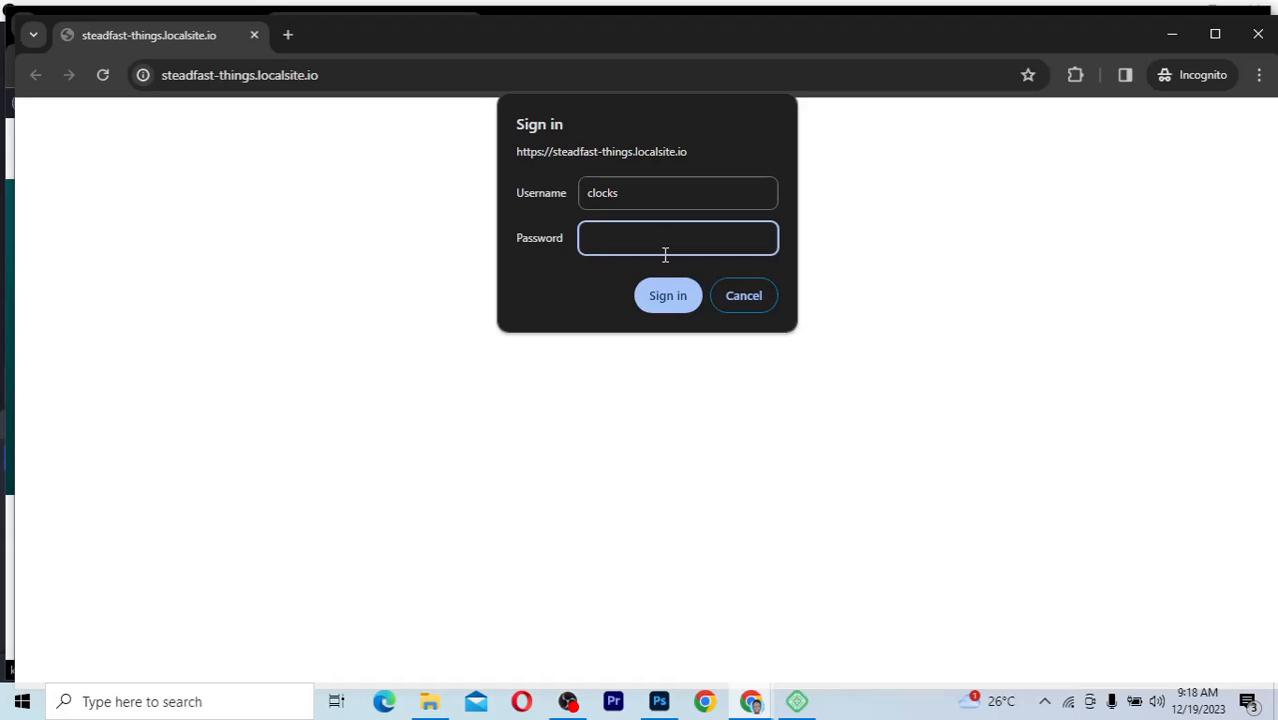
Correct the username field, enter the Live Link password, and submit the sign-in
click(799, 702)
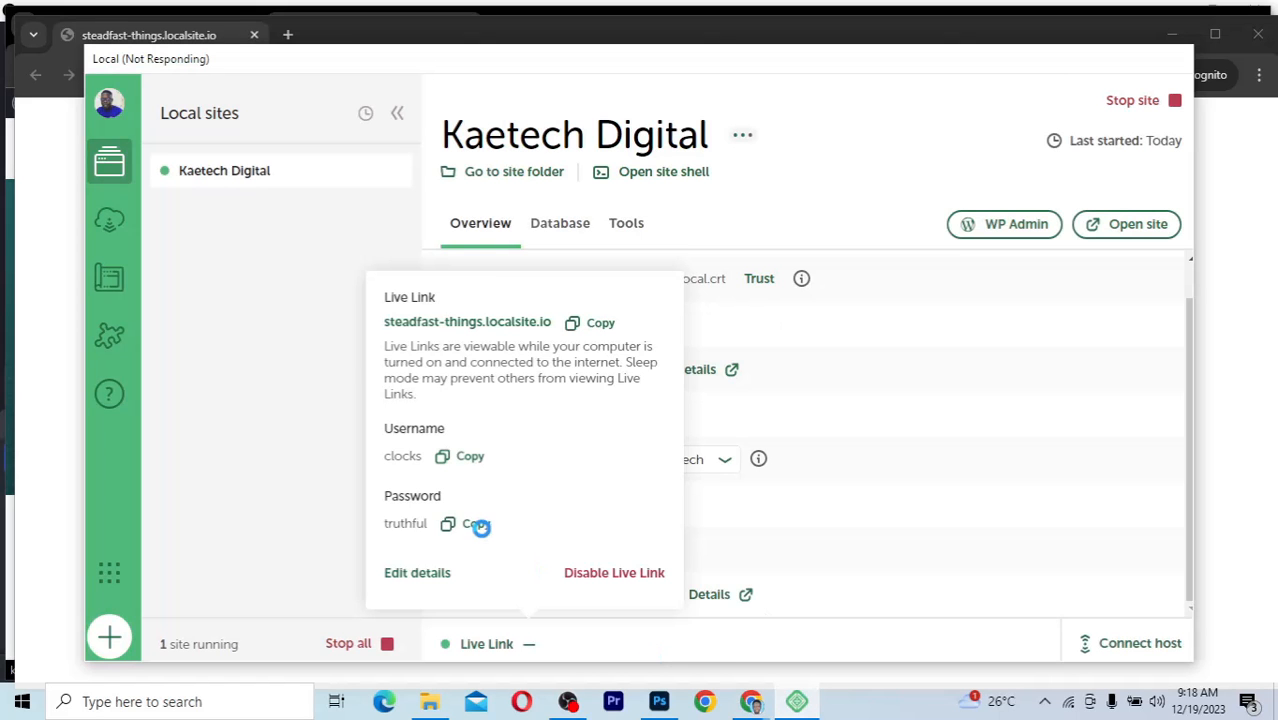
click(1226, 510)
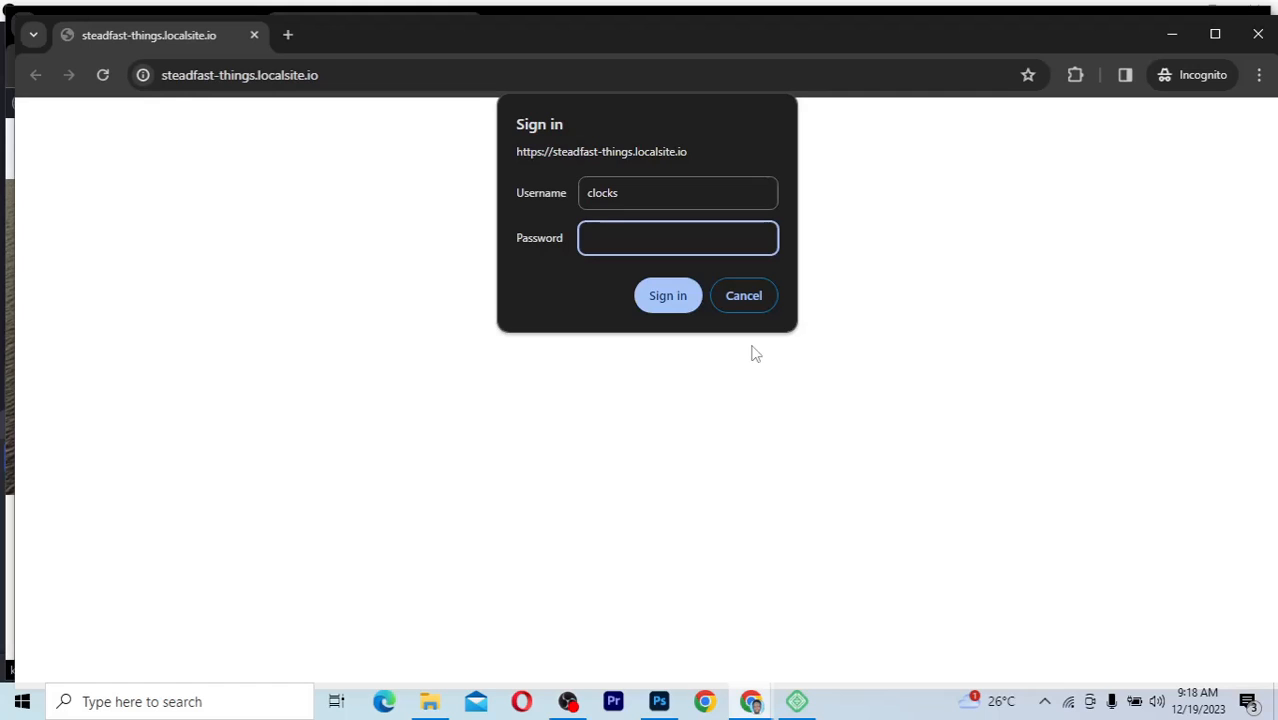
key(shift+Tab)
text(tru)
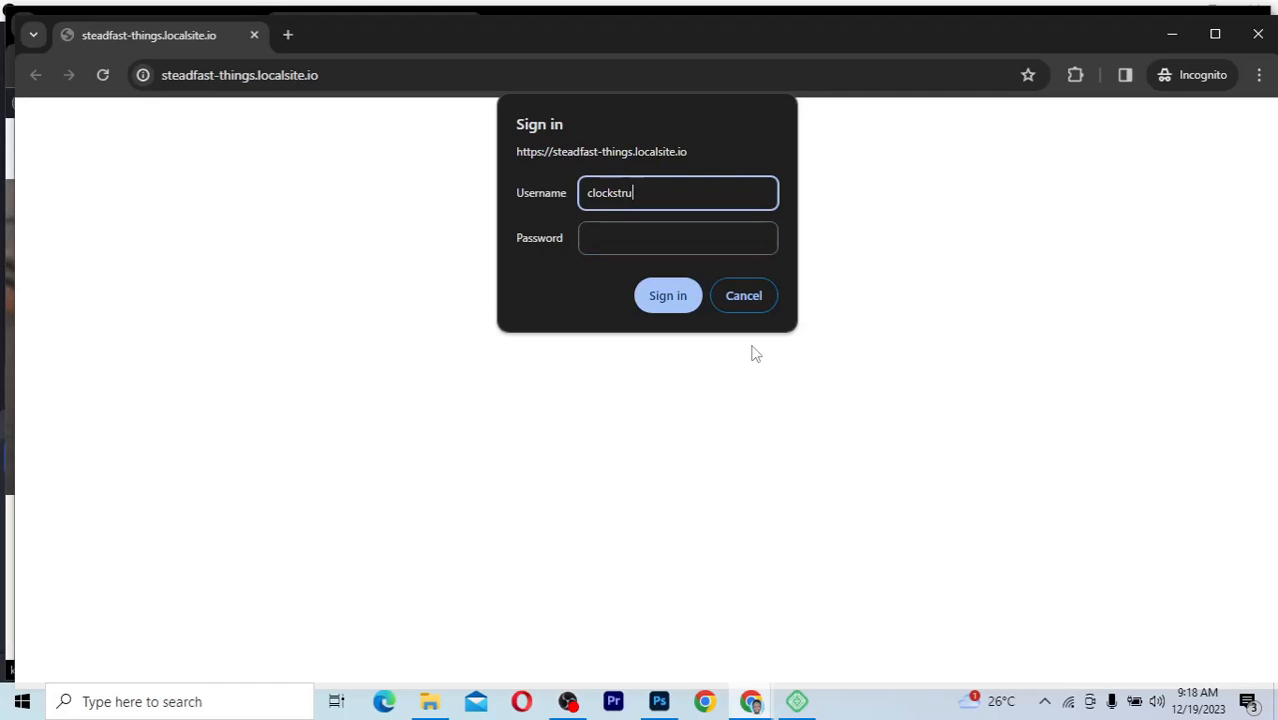
text(thful)
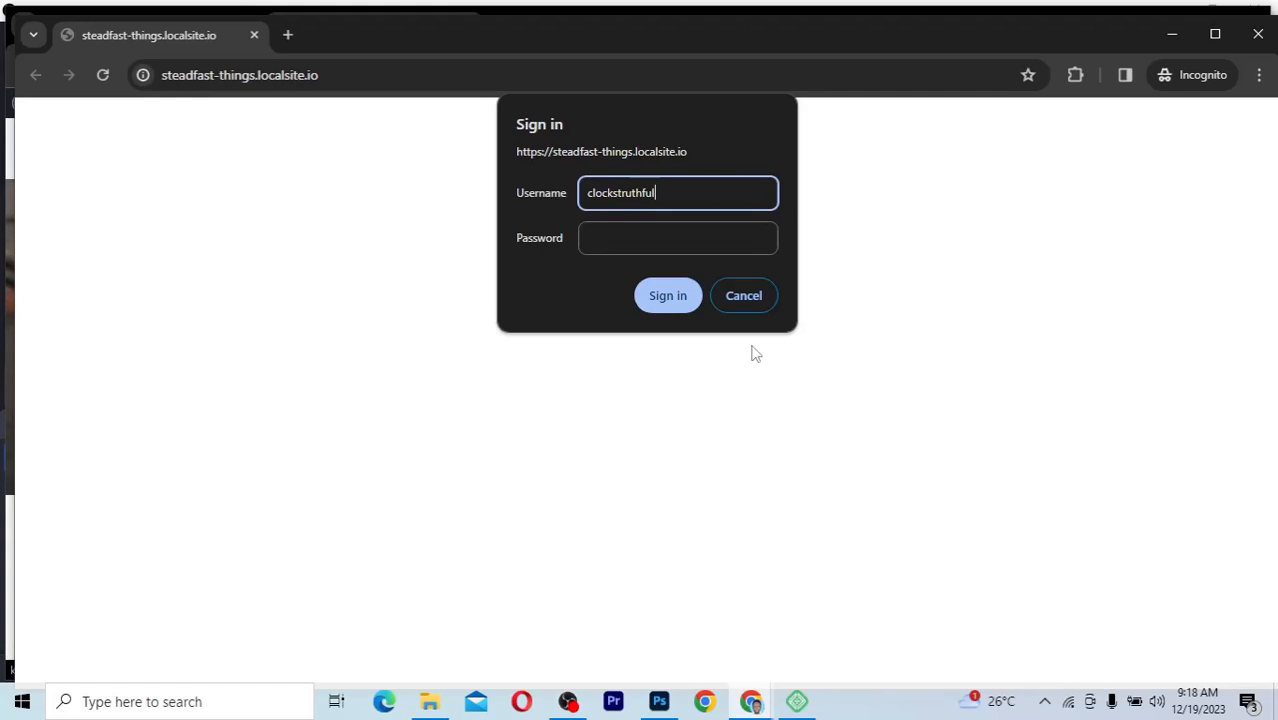
key(shift+Left)
key(shift+Left)
key(shift+Left)
key(shift+Left)
key(shift+Left)
key(shift+Left)
key(shift+Left)
key(shift+Left)
key(BackSpace)
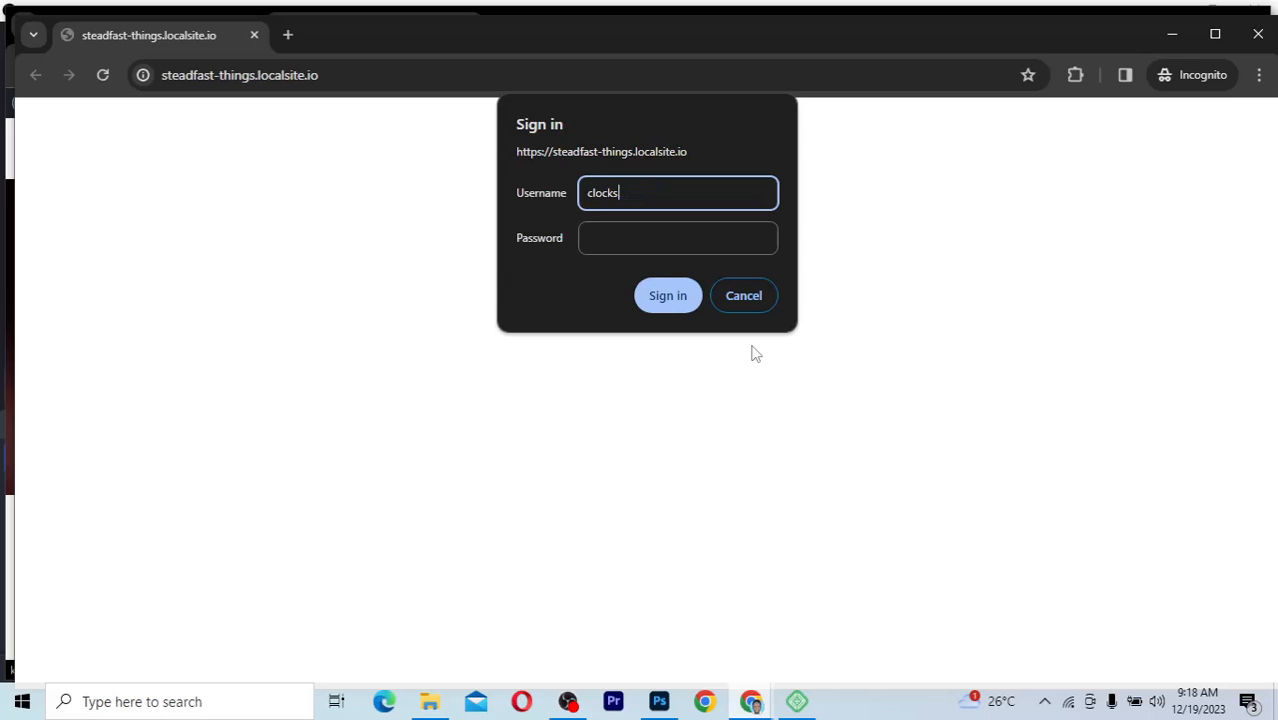
click(687, 237)
text(********)
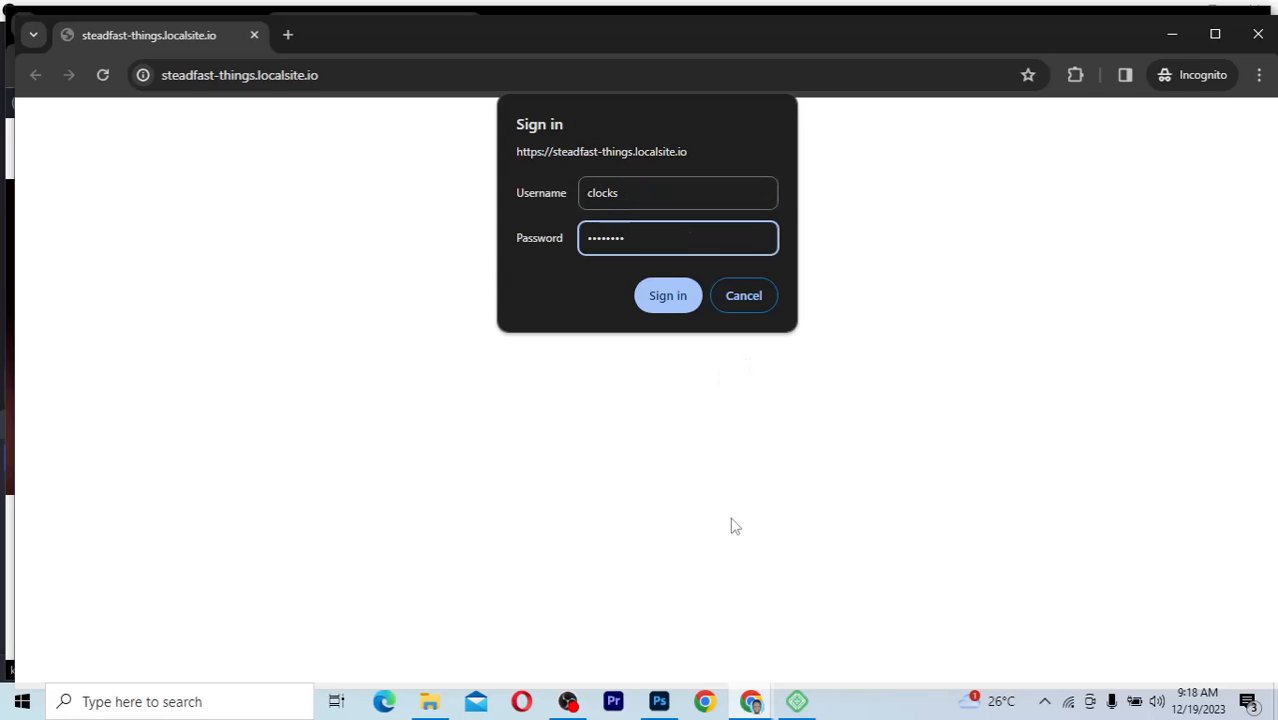
click(797, 706)
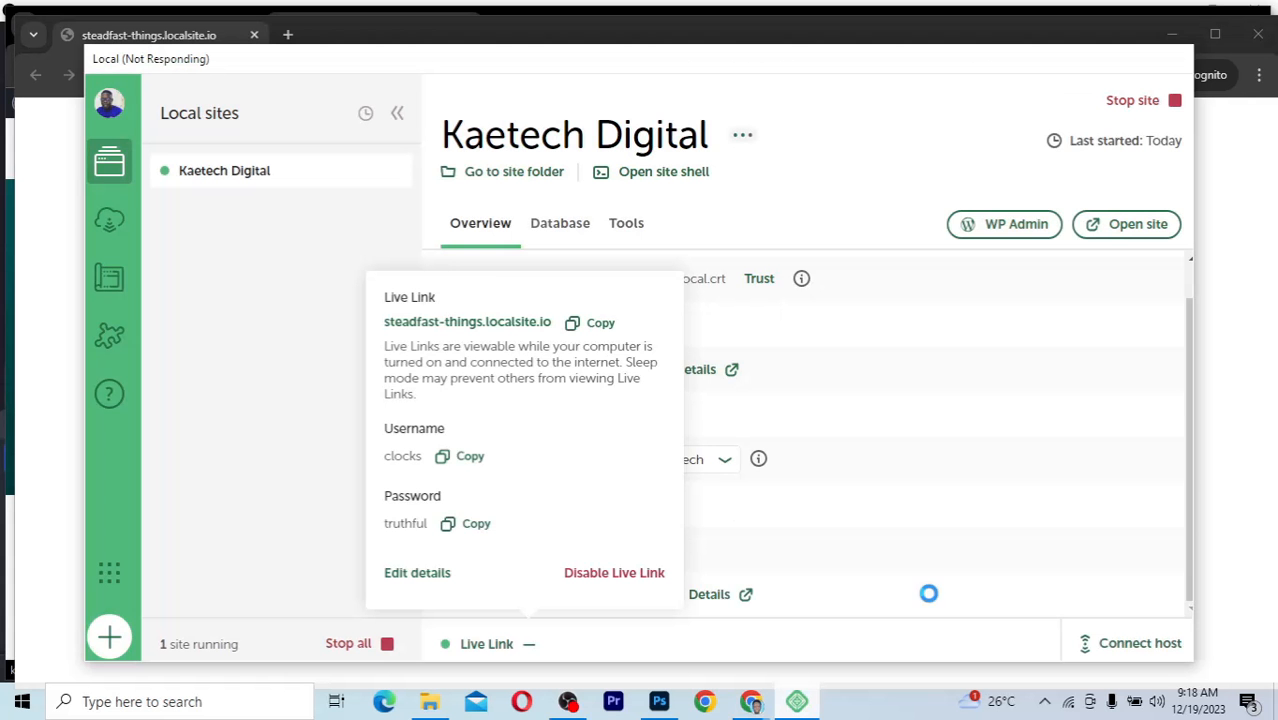
click(1235, 479)
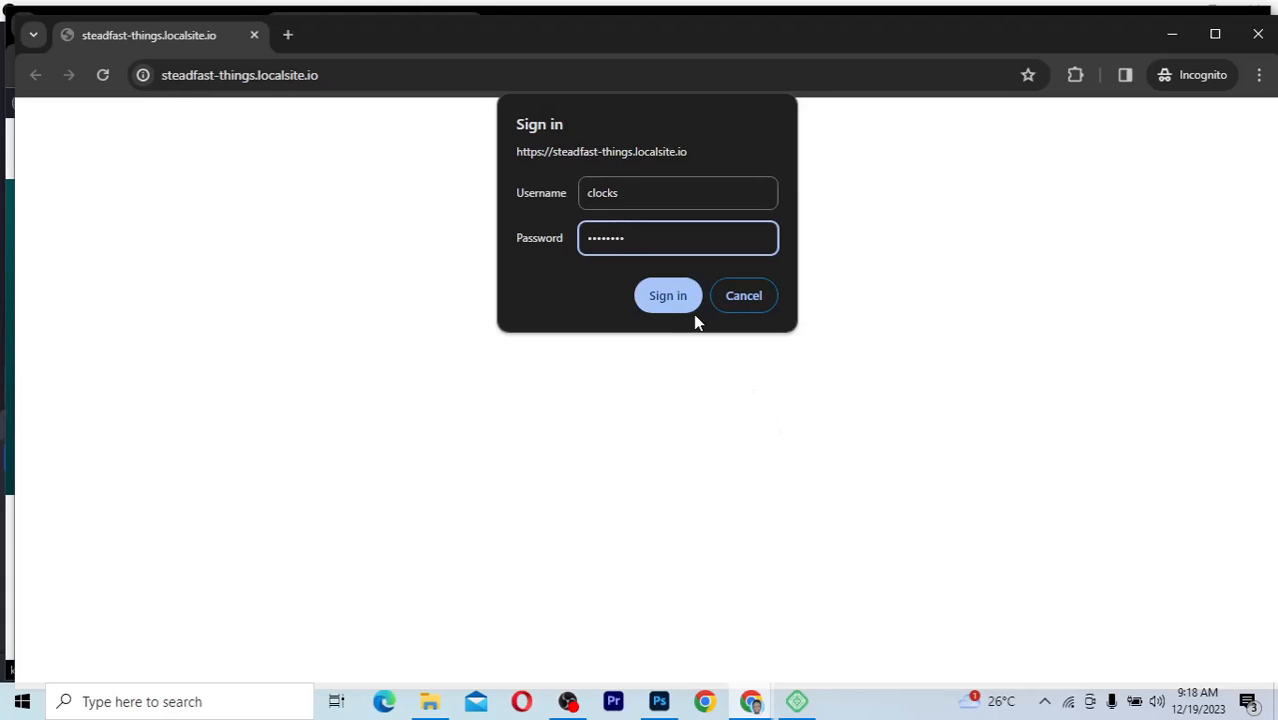
click(668, 296)
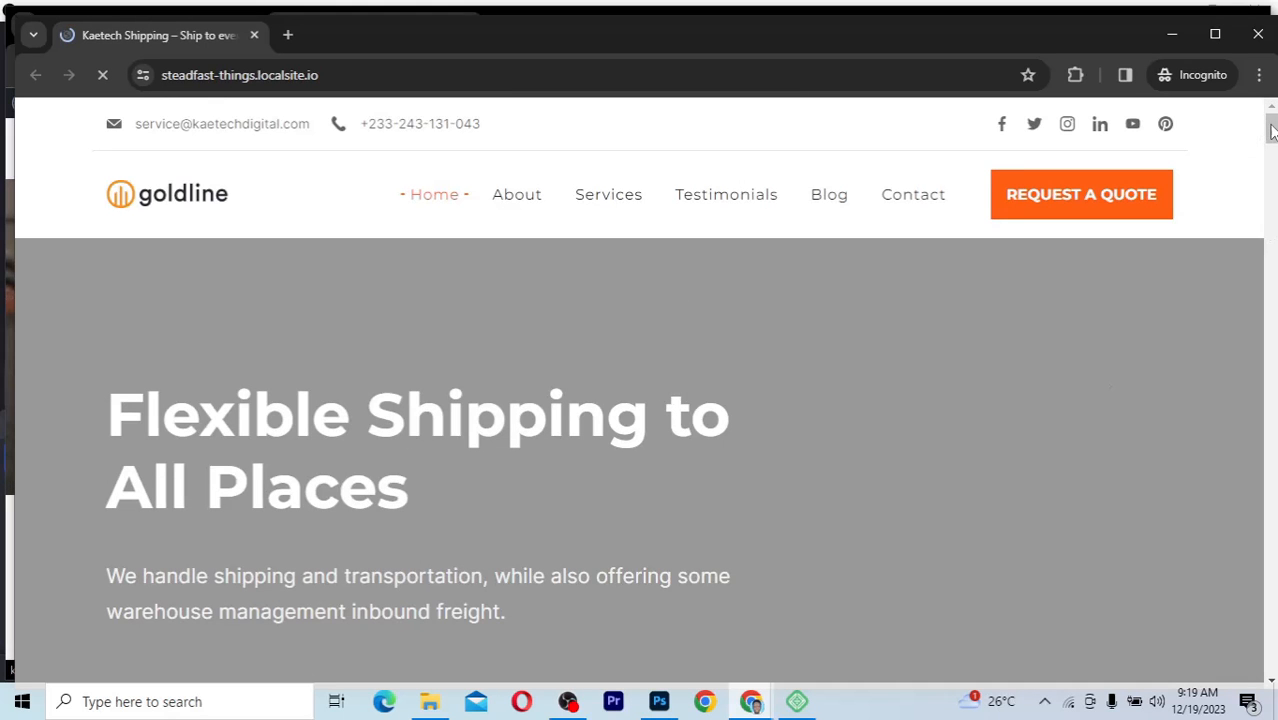
Scroll through the Kaetech Shipping live page, then bring the Local window back to the front
mouse_move(1272, 130)
mouse_down()
mouse_move(1244, 385)
mouse_move(1271, 126)
mouse_up()
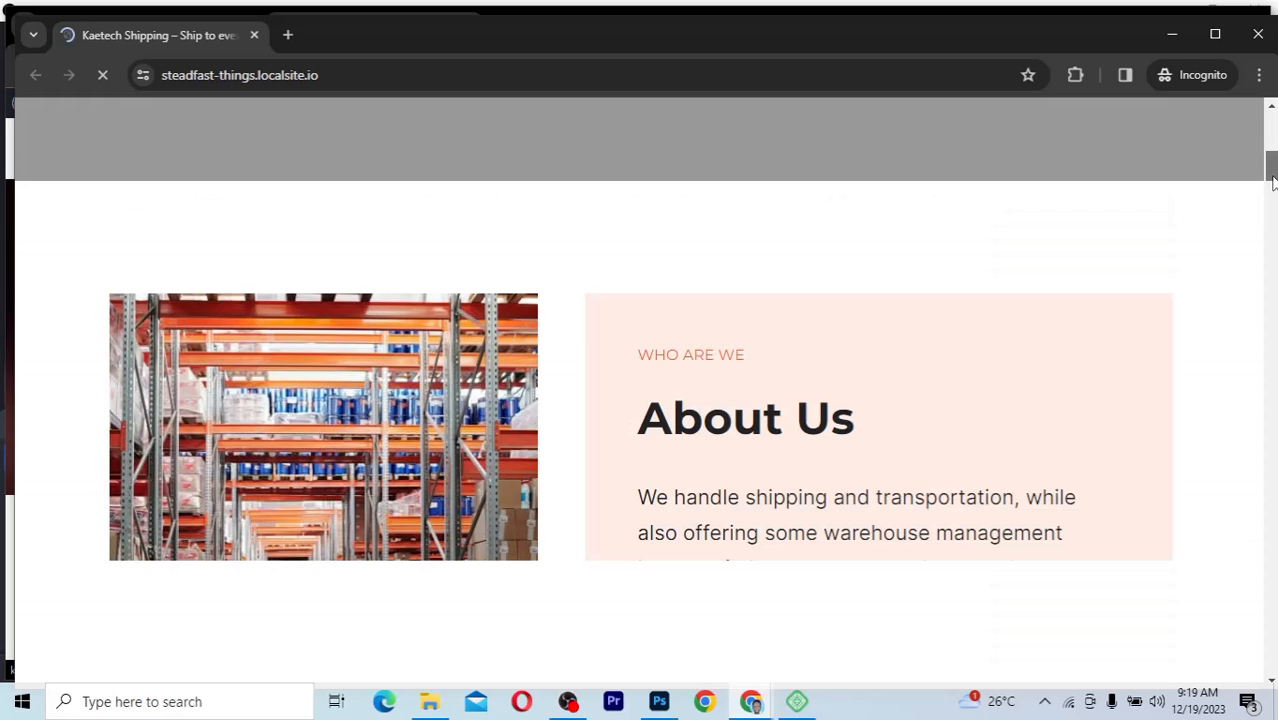
scroll(1268, 145, down, 5)
drag(1272, 140, 1272, 122)
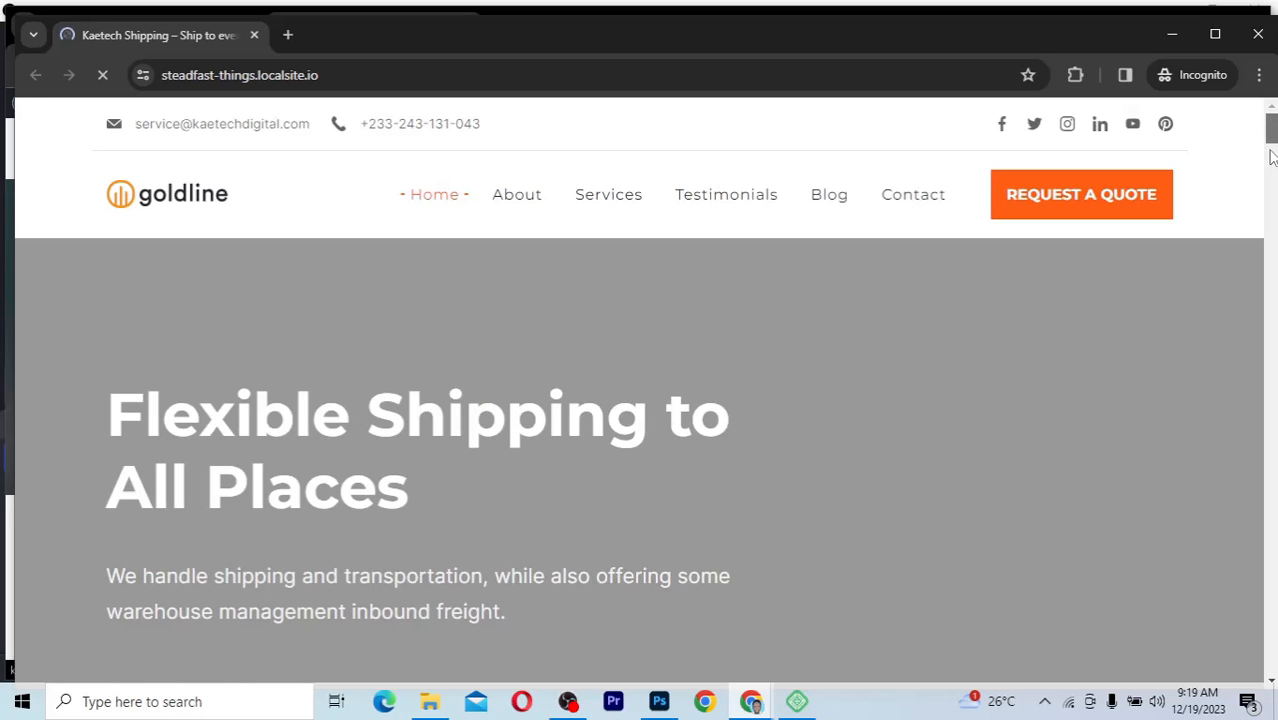
drag(1272, 122, 1263, 228)
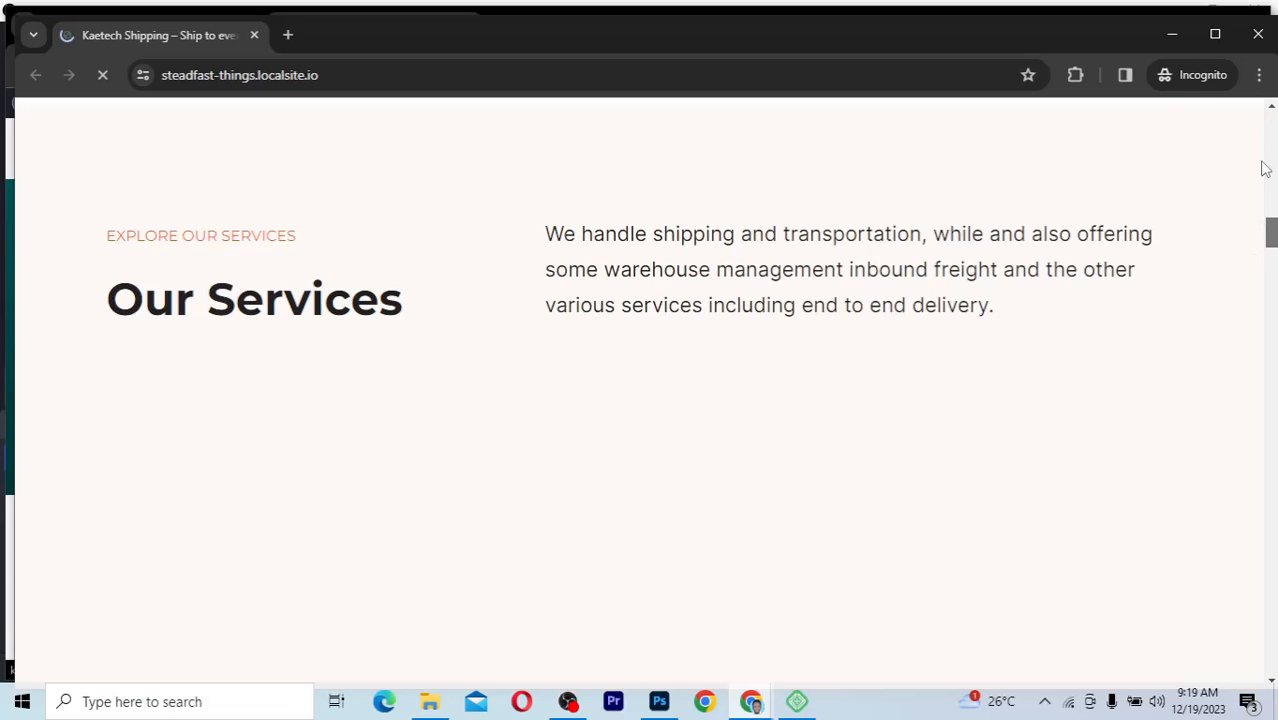
drag(1263, 162, 1266, 127)
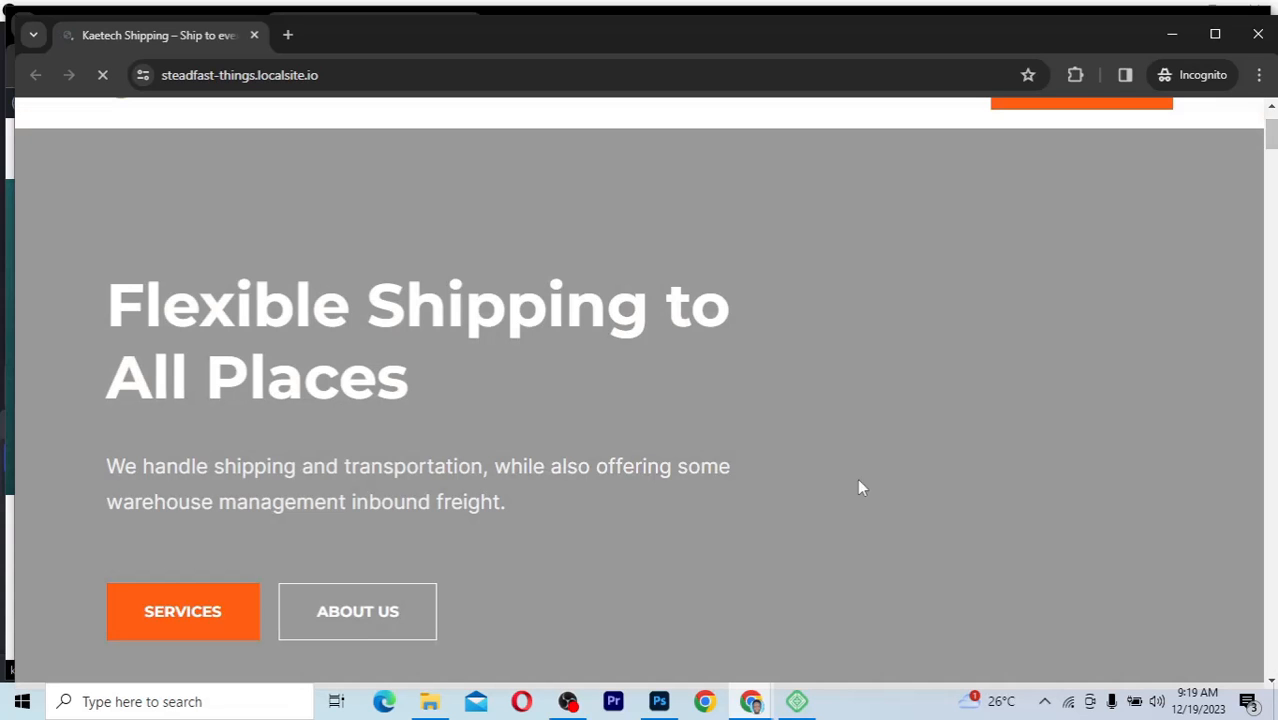
mouse_move(797, 701)
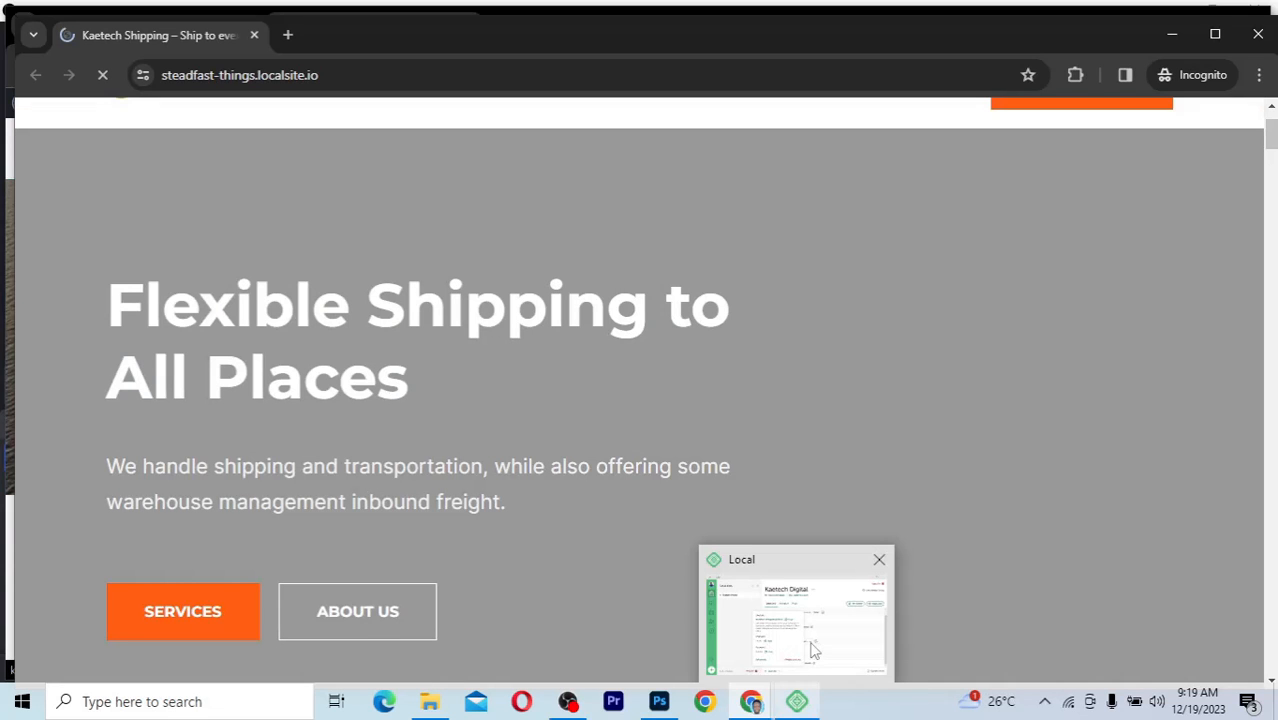
click(814, 651)
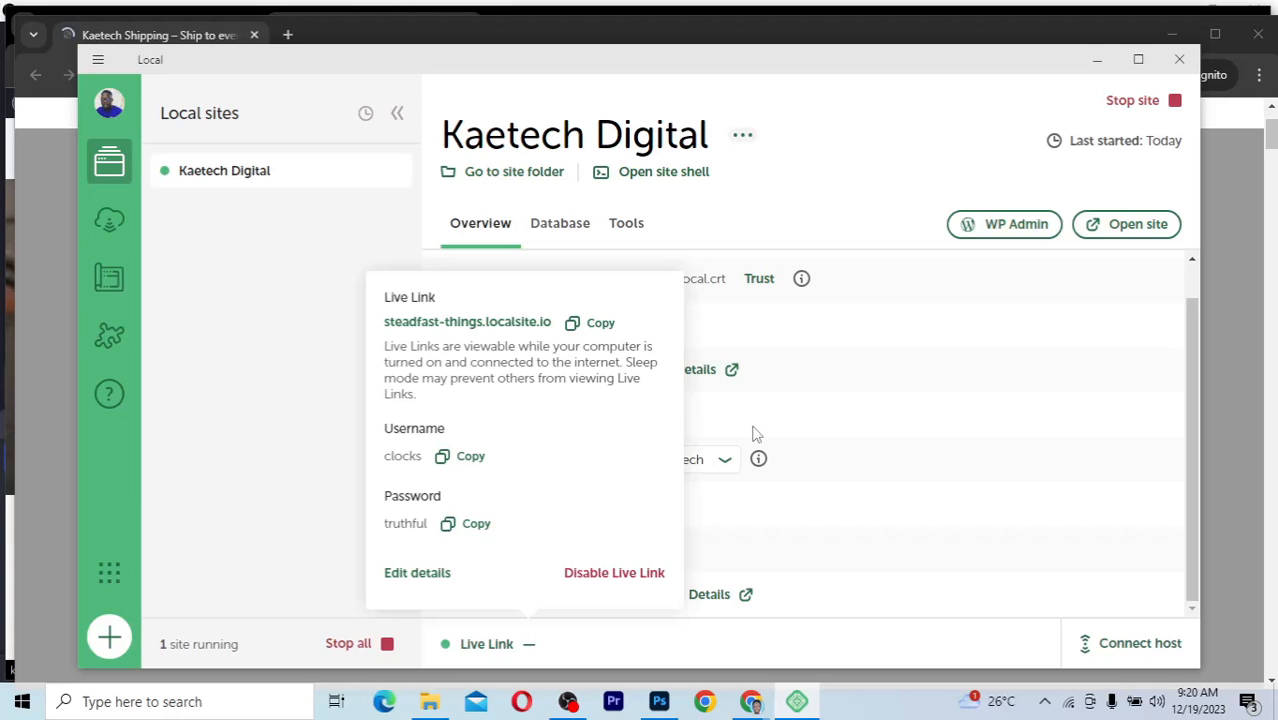
Close the Live Link details popup in Local
click(258, 350)
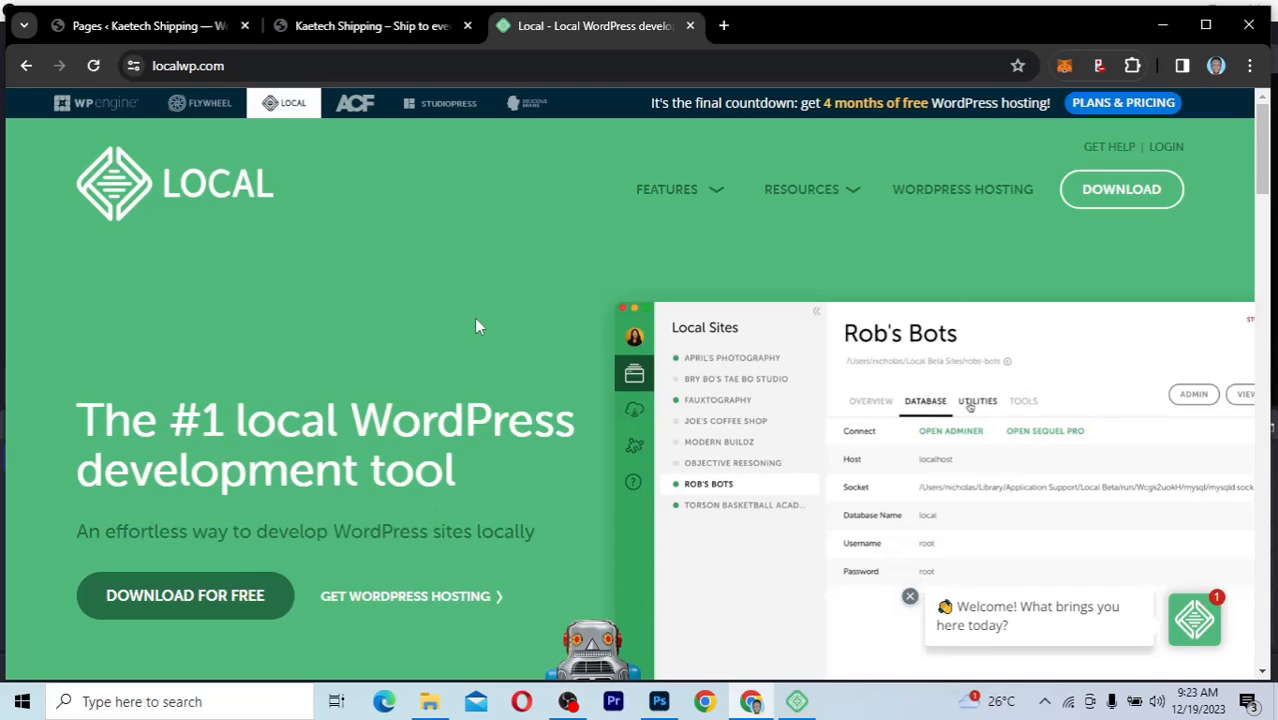
click(147, 66)
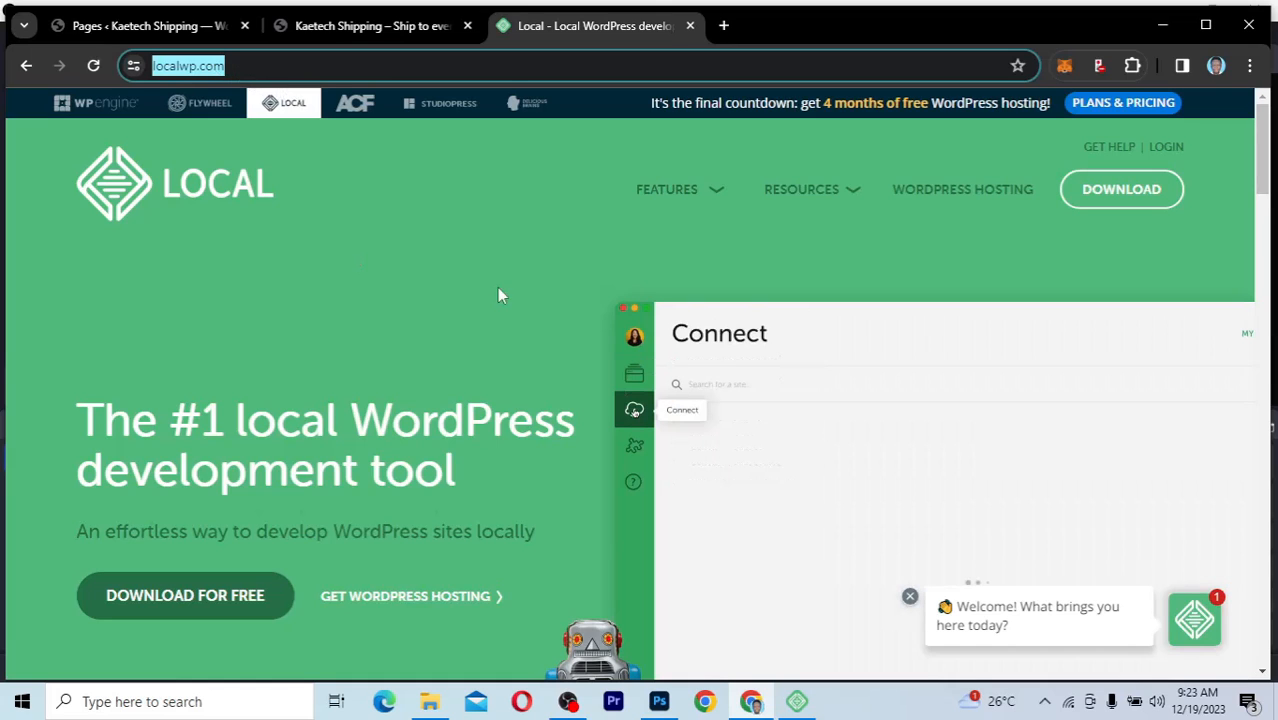
click(510, 295)
scroll(510, 295, down, 4)
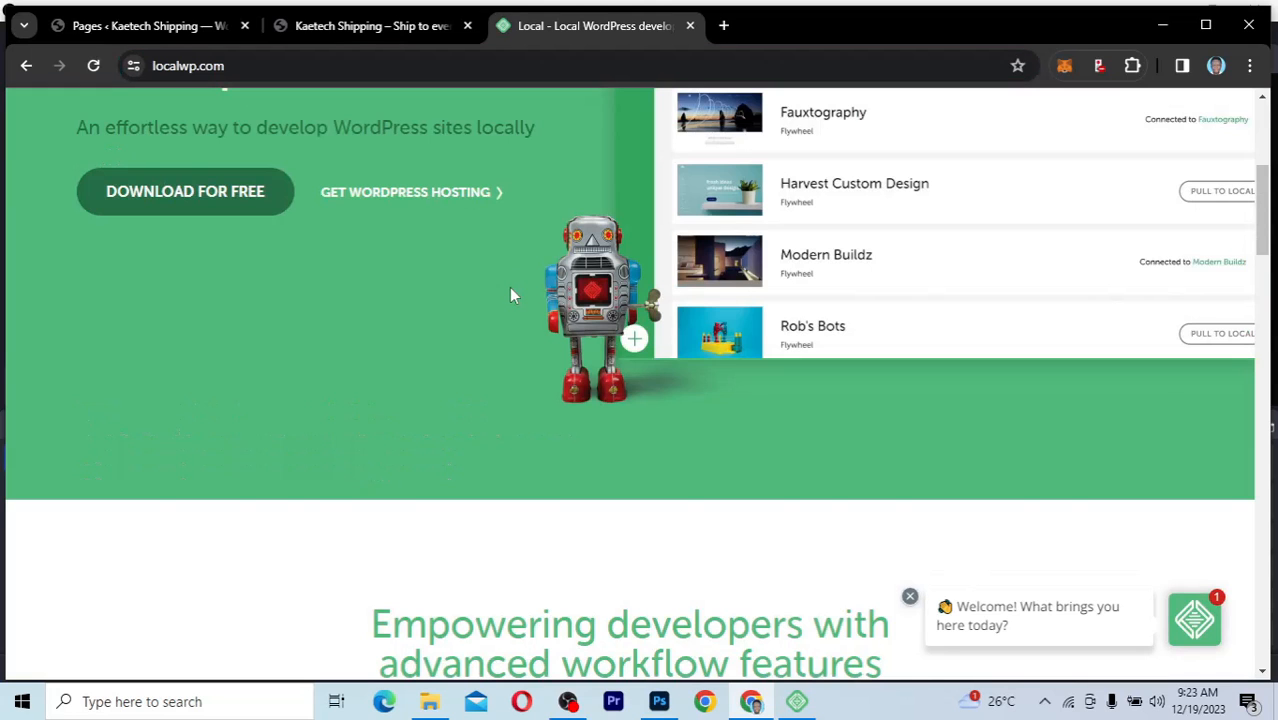
scroll(510, 294, down, 5)
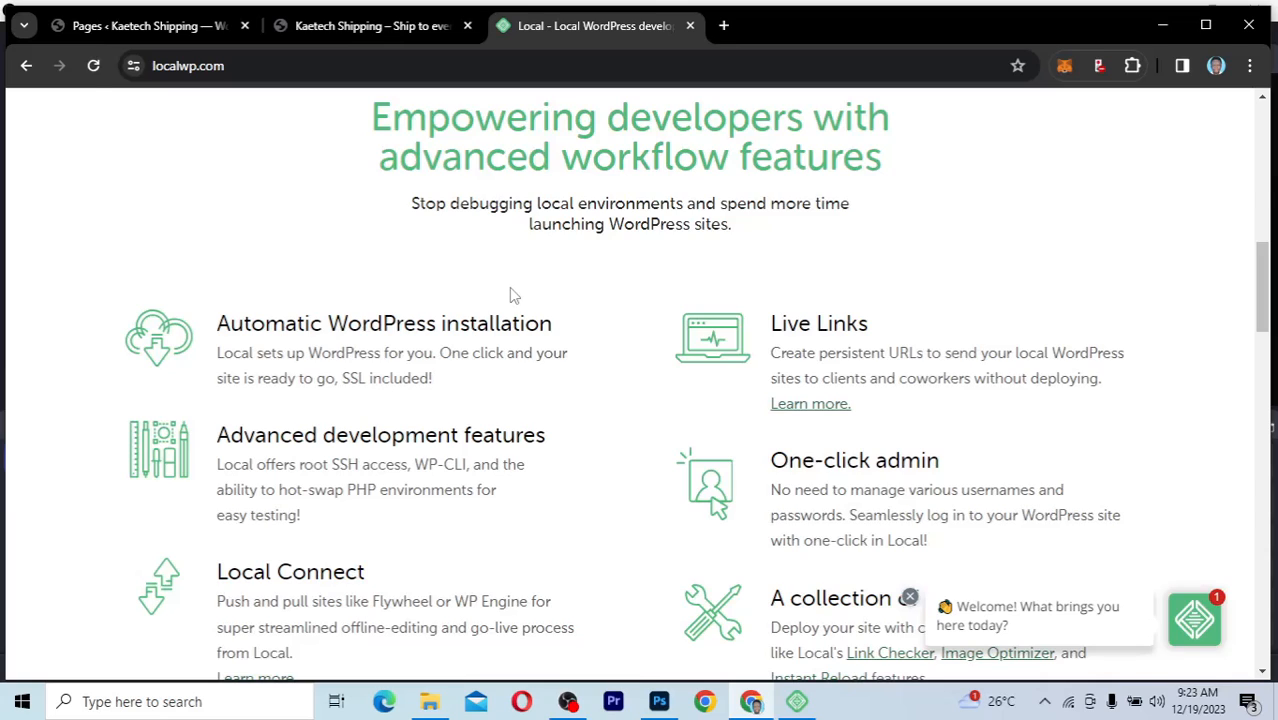
scroll(509, 287, up, 9)
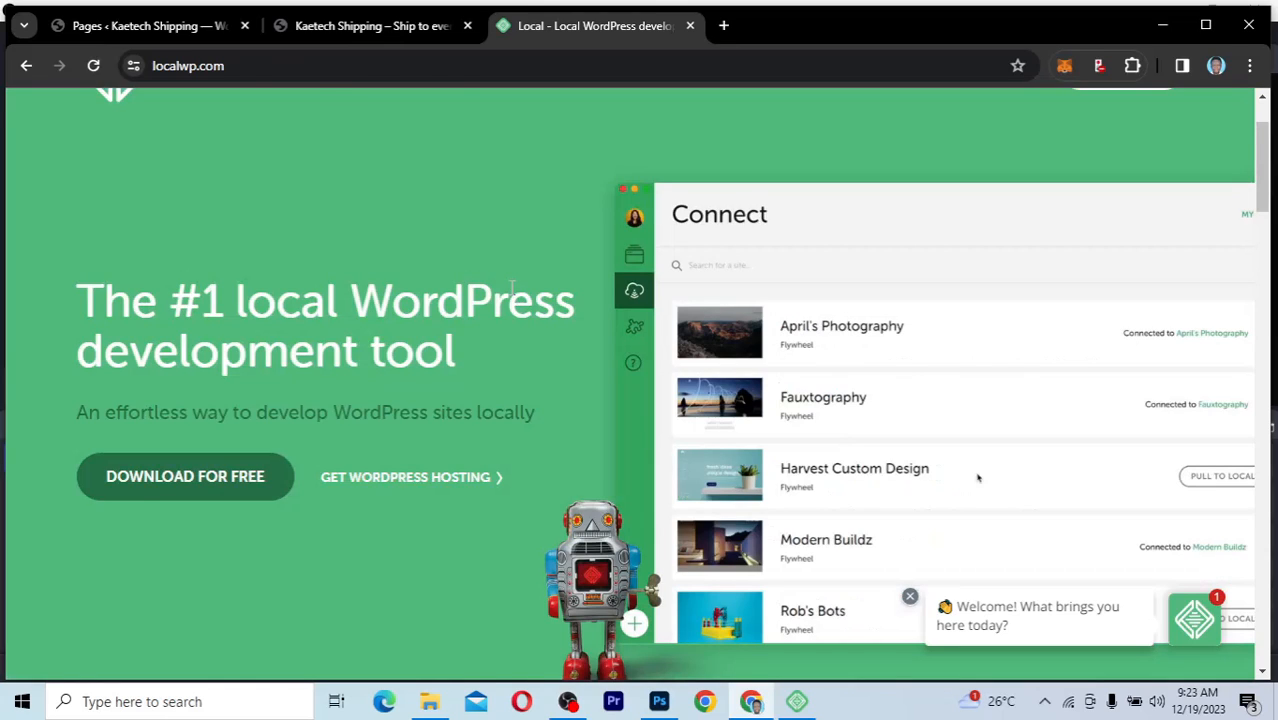
scroll(511, 287, up, 2)
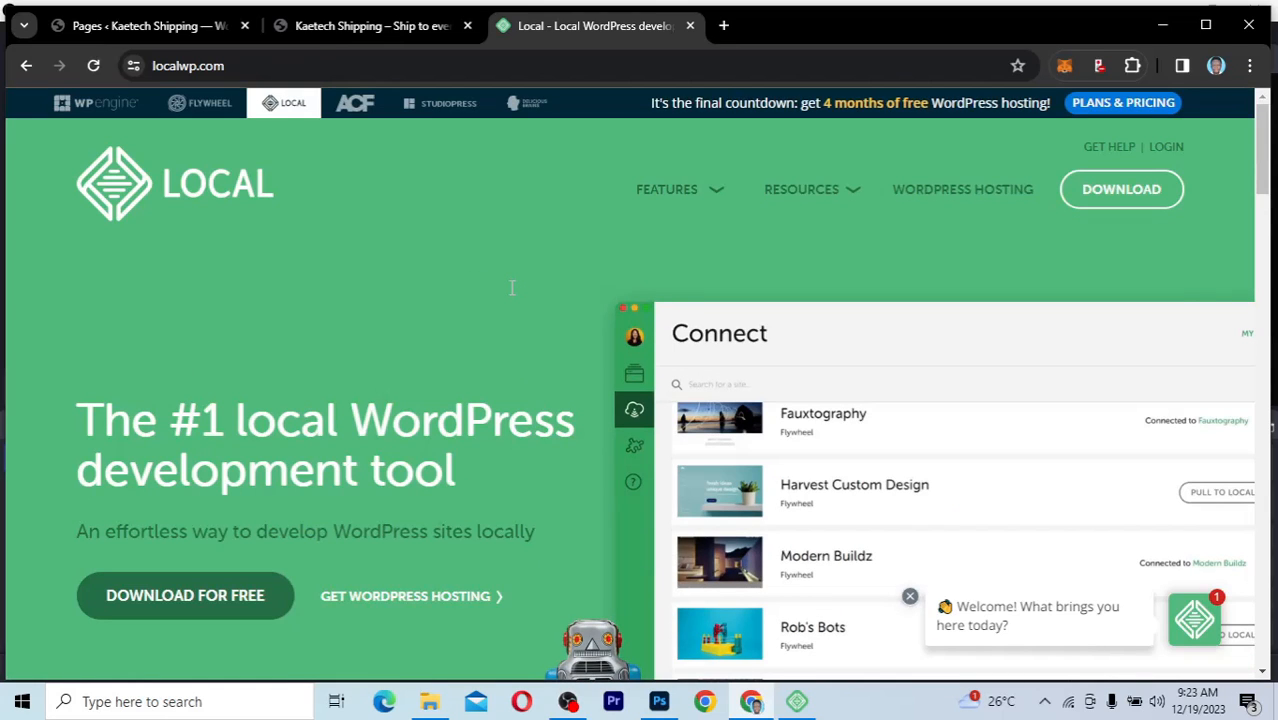
scroll(511, 287, down, 4)
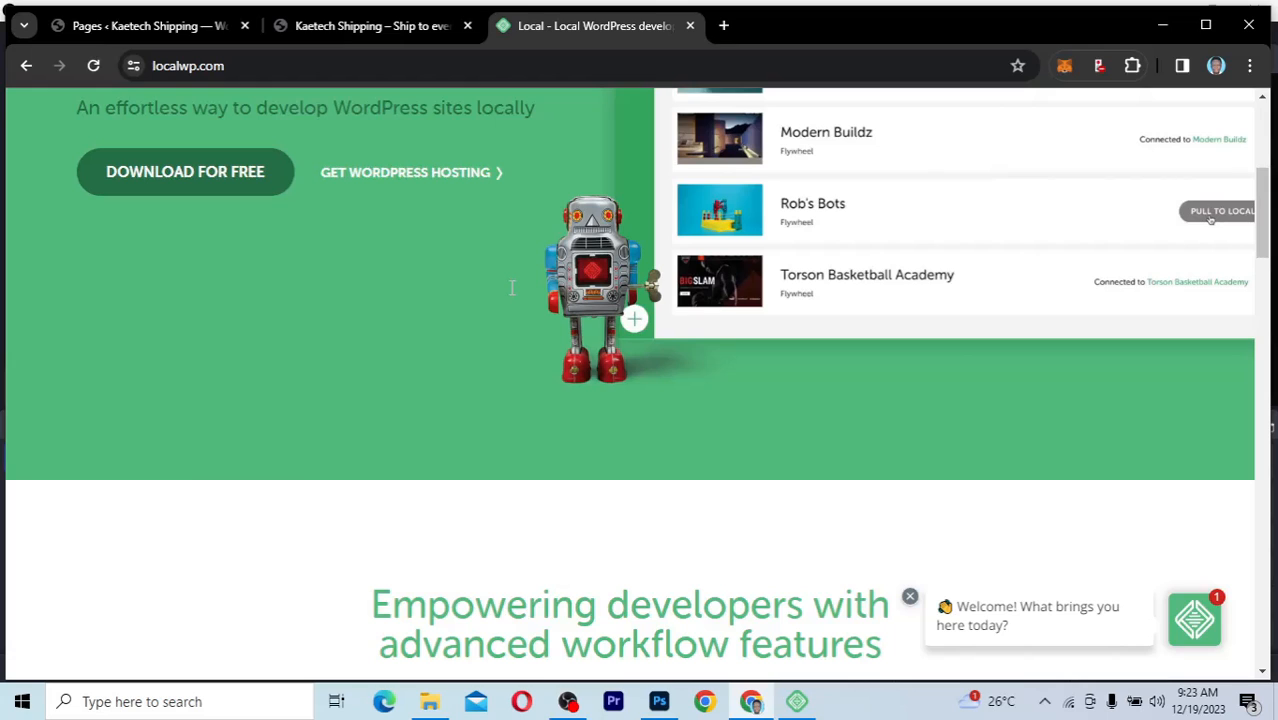
scroll(511, 287, up, 4)
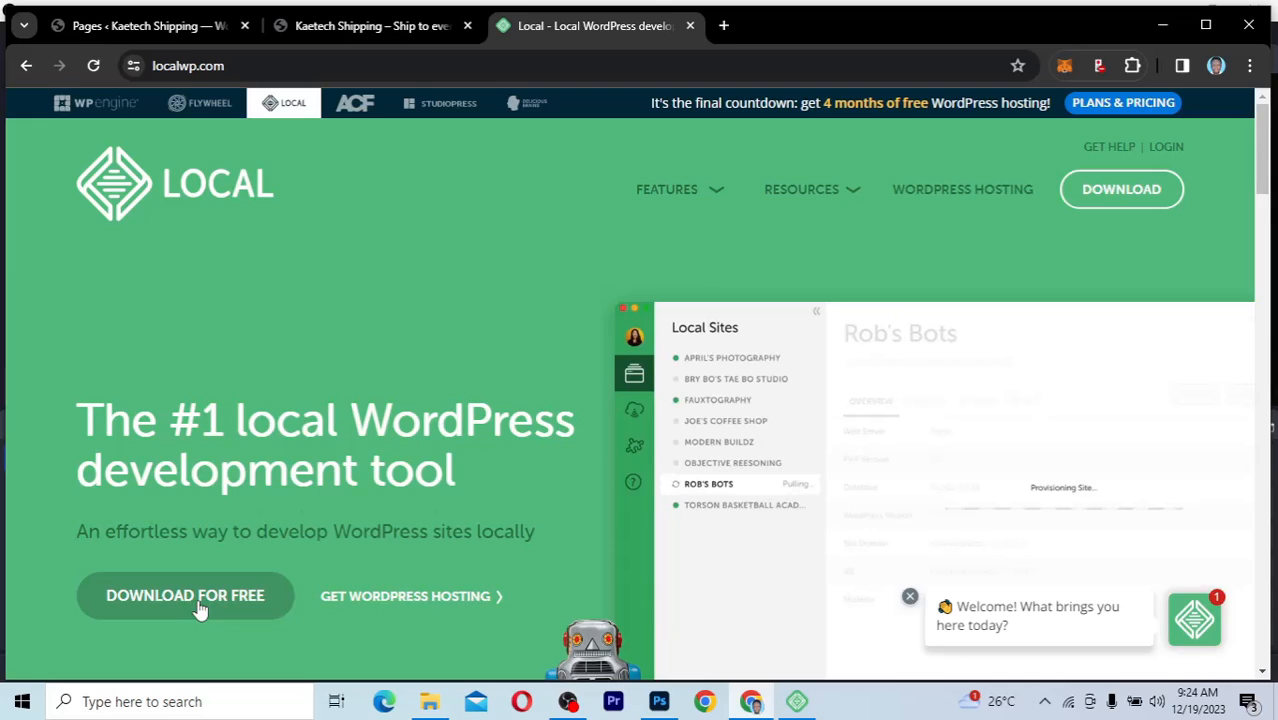
Open the Download Local form and choose Windows as the platform
click(199, 605)
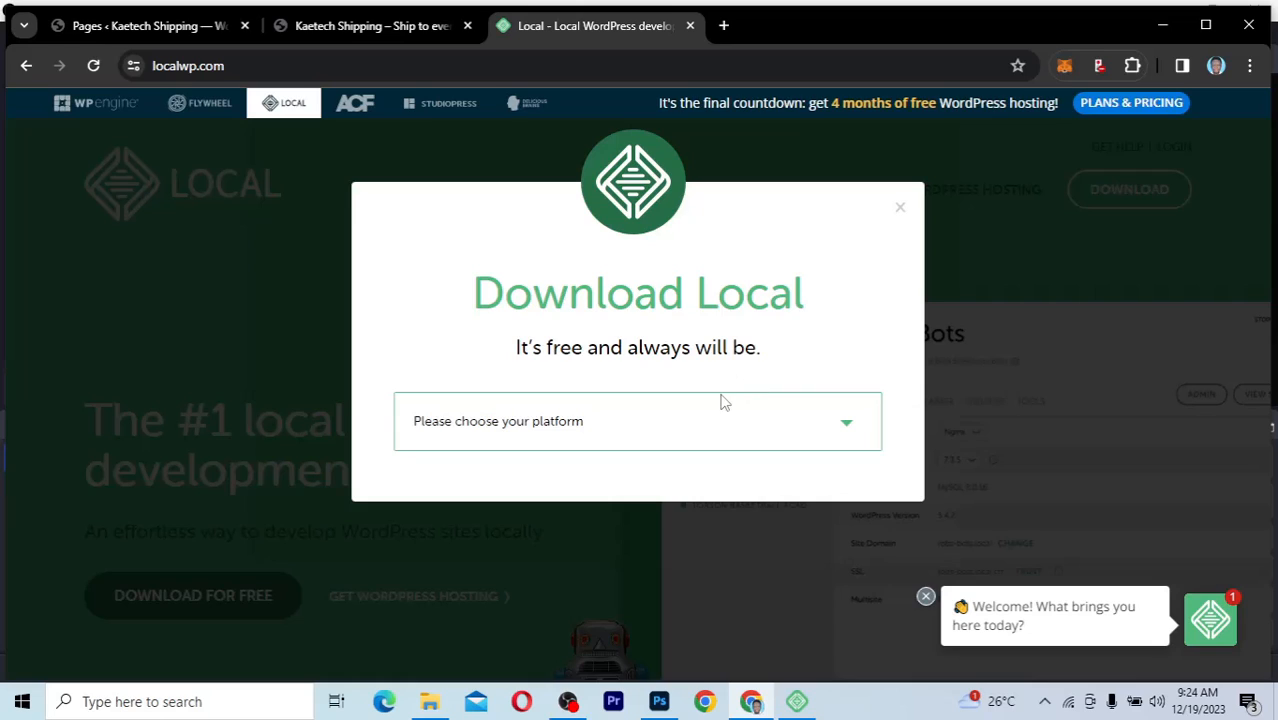
click(603, 423)
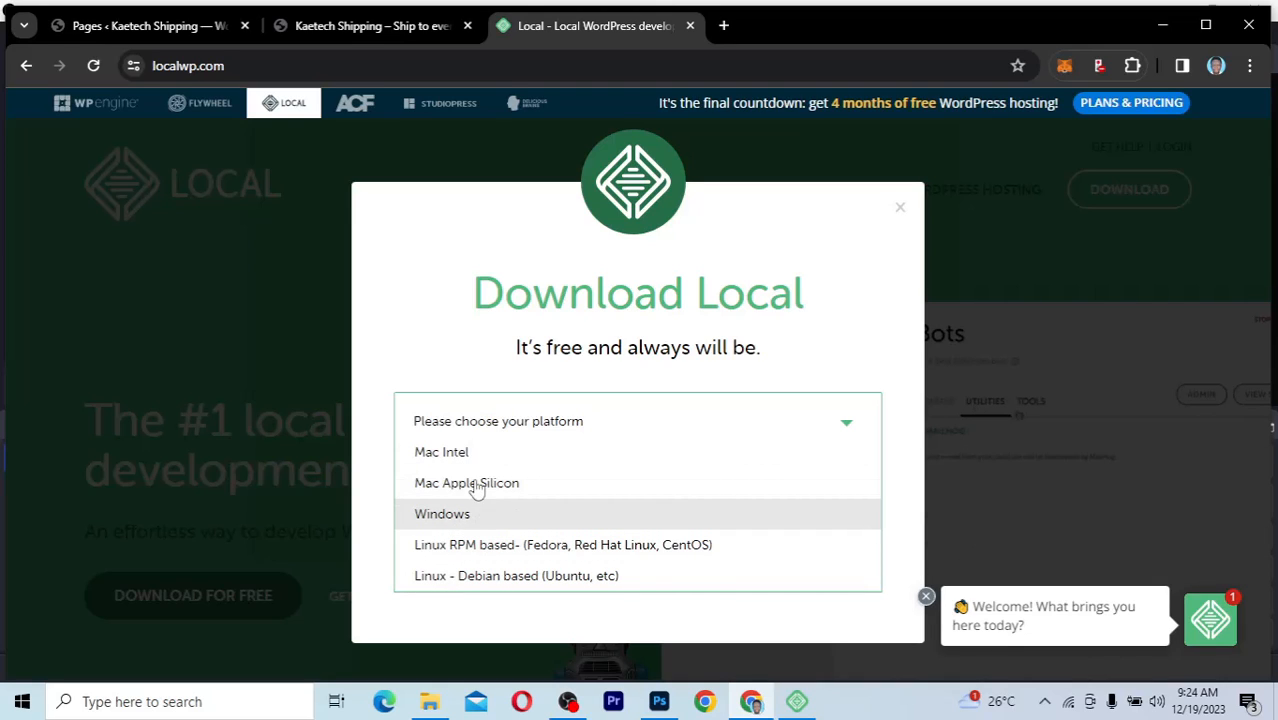
click(455, 514)
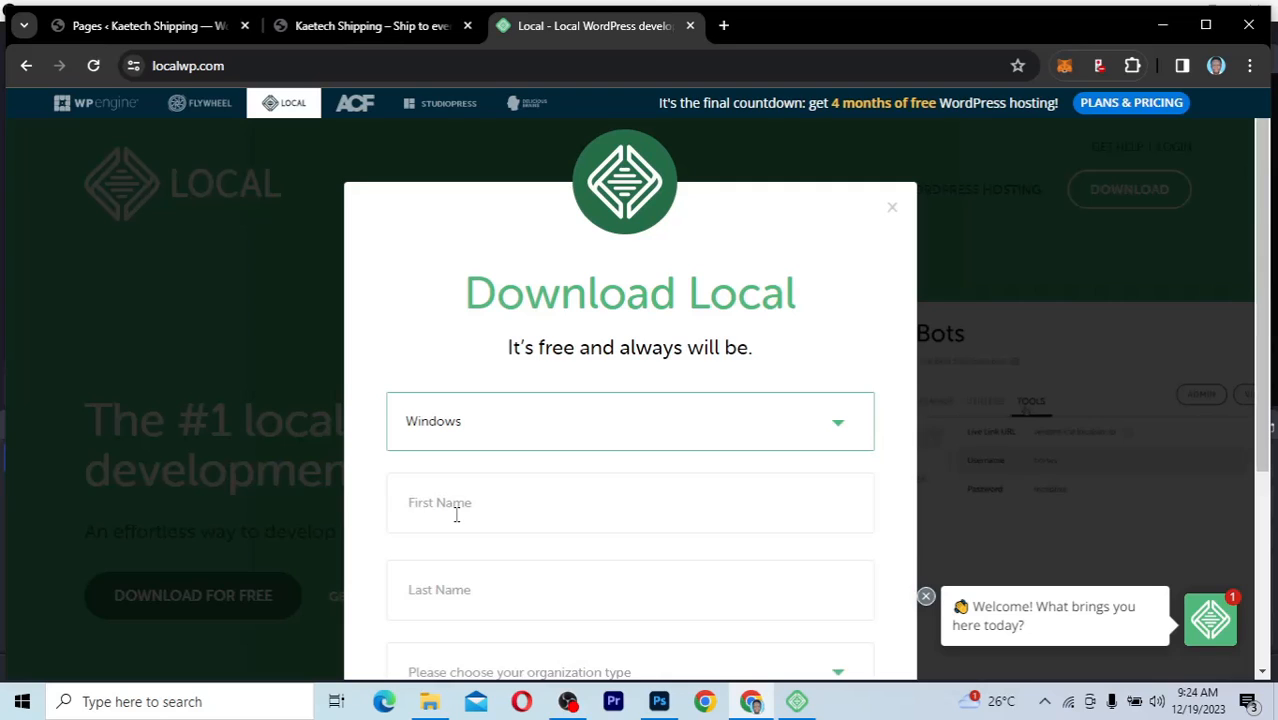
scroll(642, 514, down, 3)
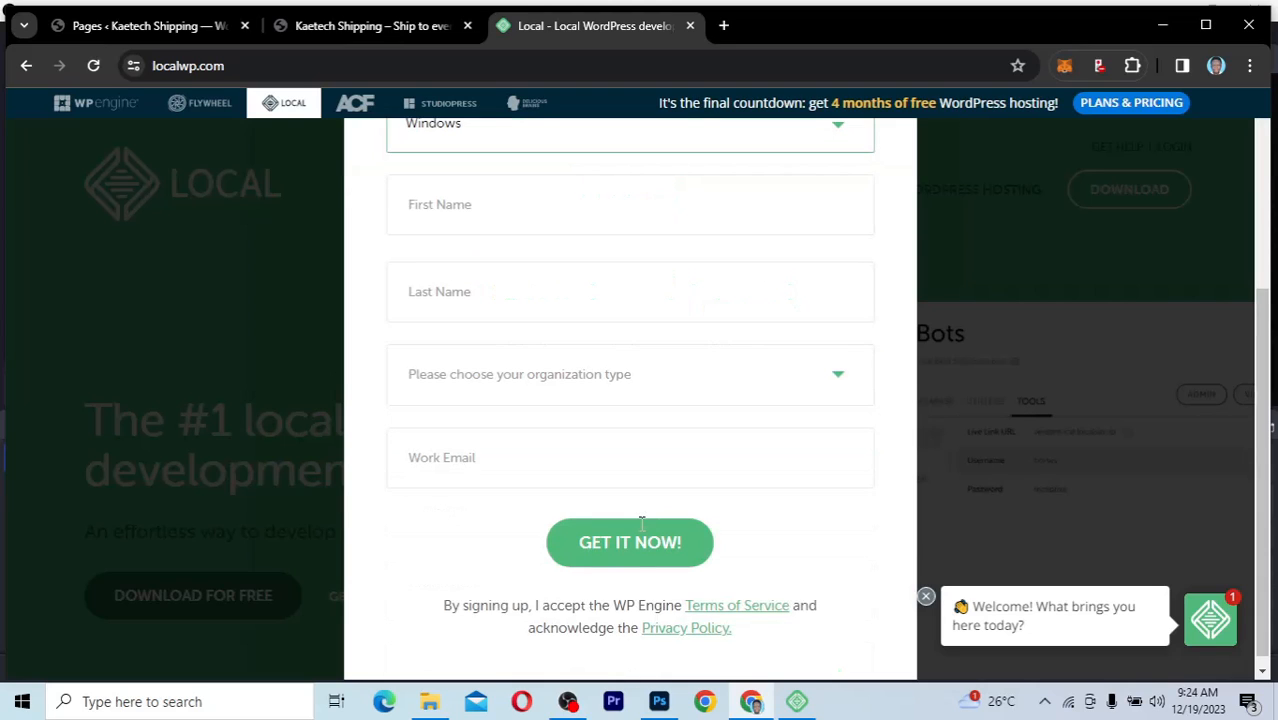
scroll(642, 520, up, 1)
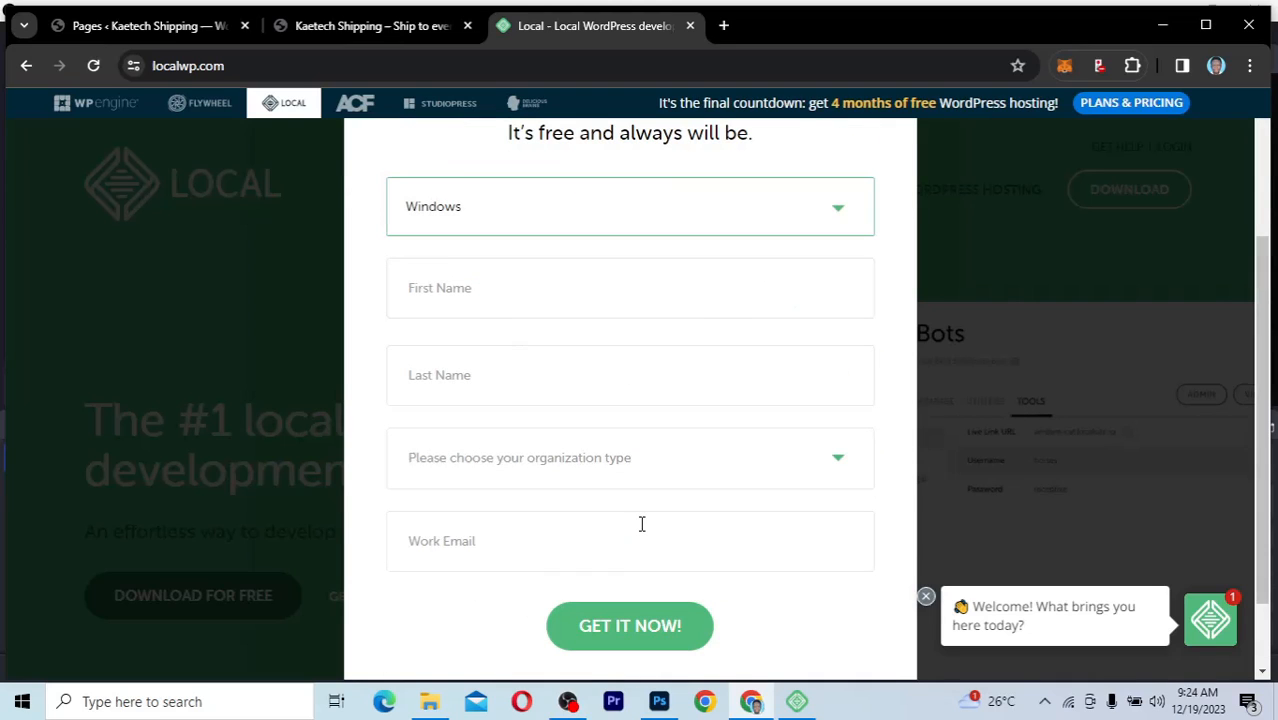
Autofill the name and work email, and set organization type to Independent Freelancer/Consultant
click(480, 302)
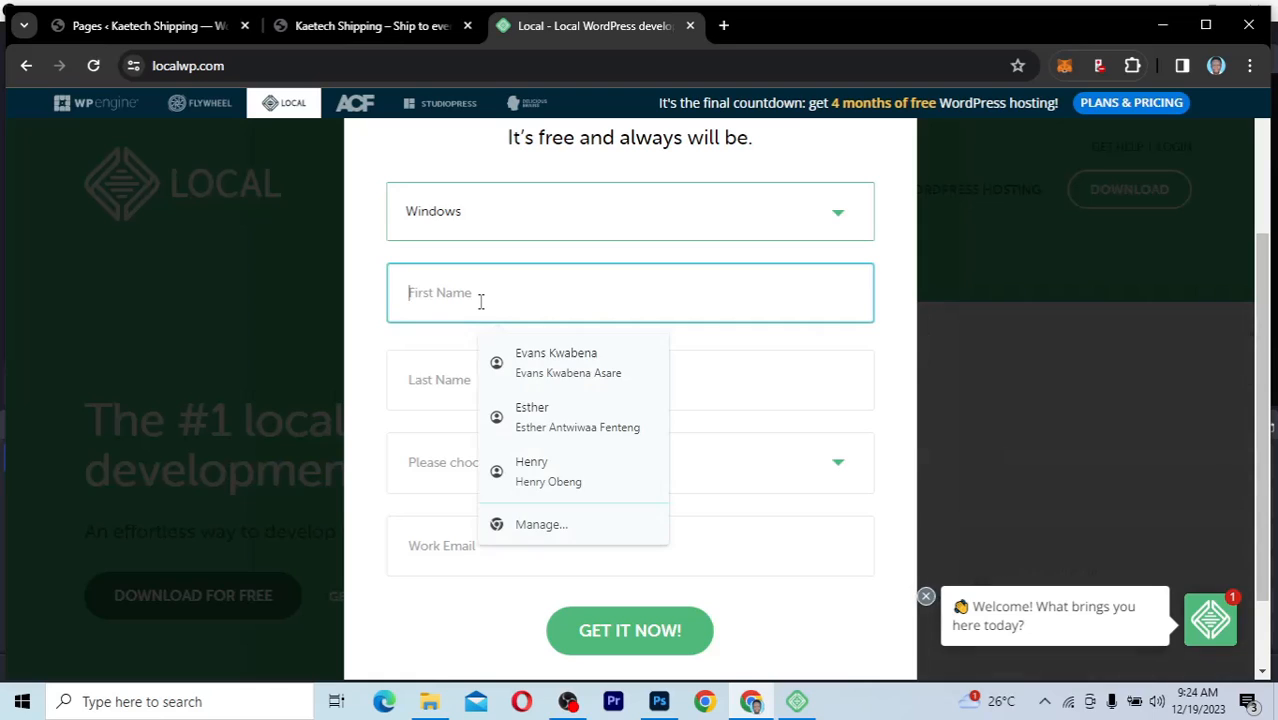
click(556, 370)
click(530, 467)
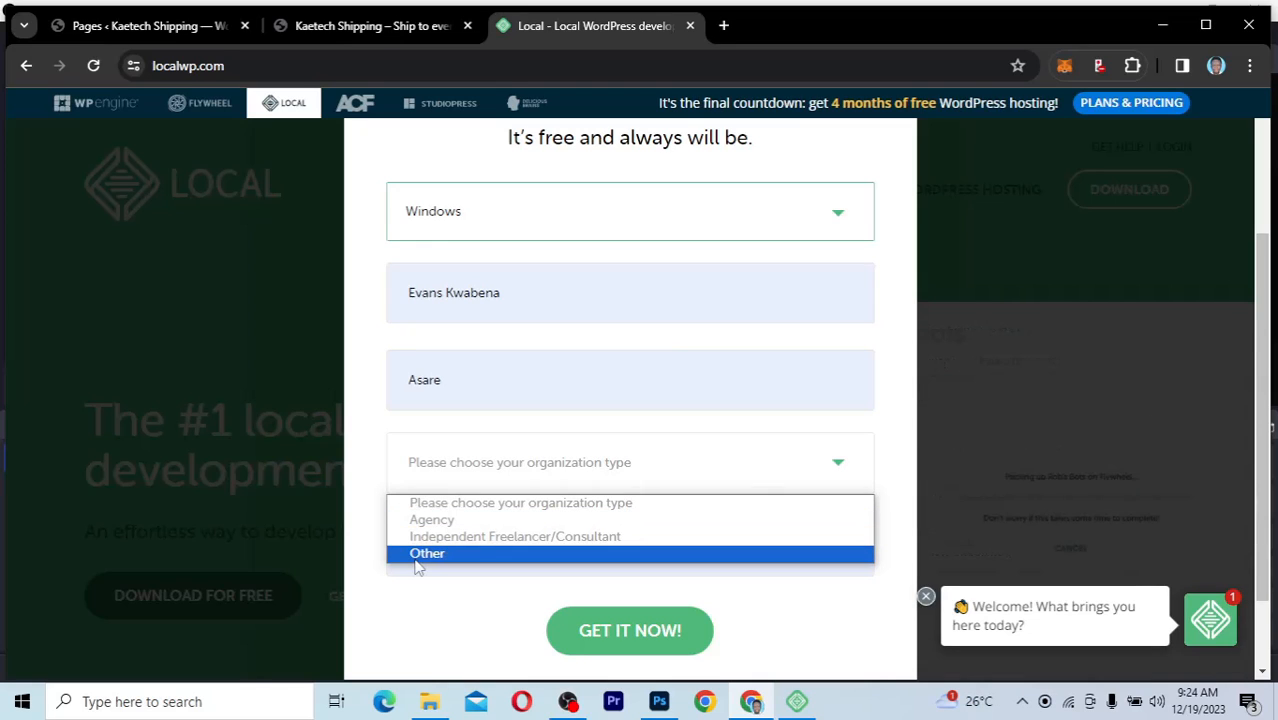
click(517, 538)
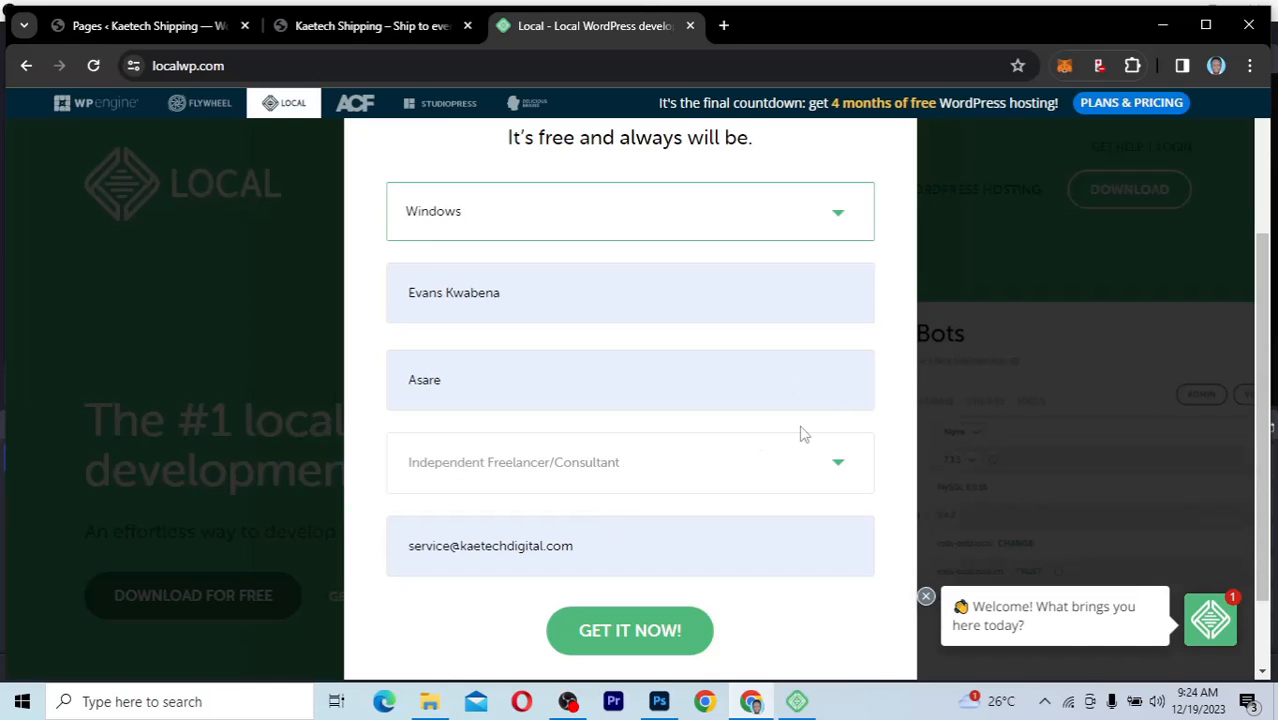
Submit the form with GET IT NOW! and open the folder holding local-8.1.0-windows
click(659, 636)
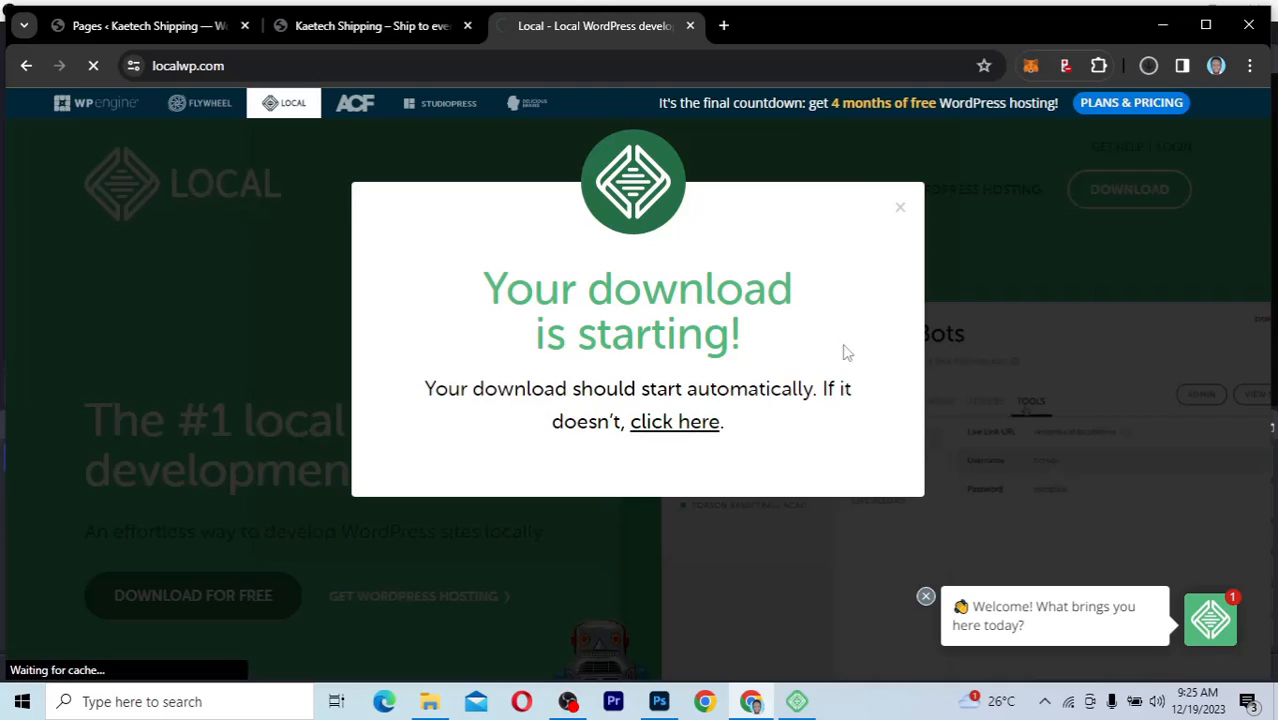
click(1149, 68)
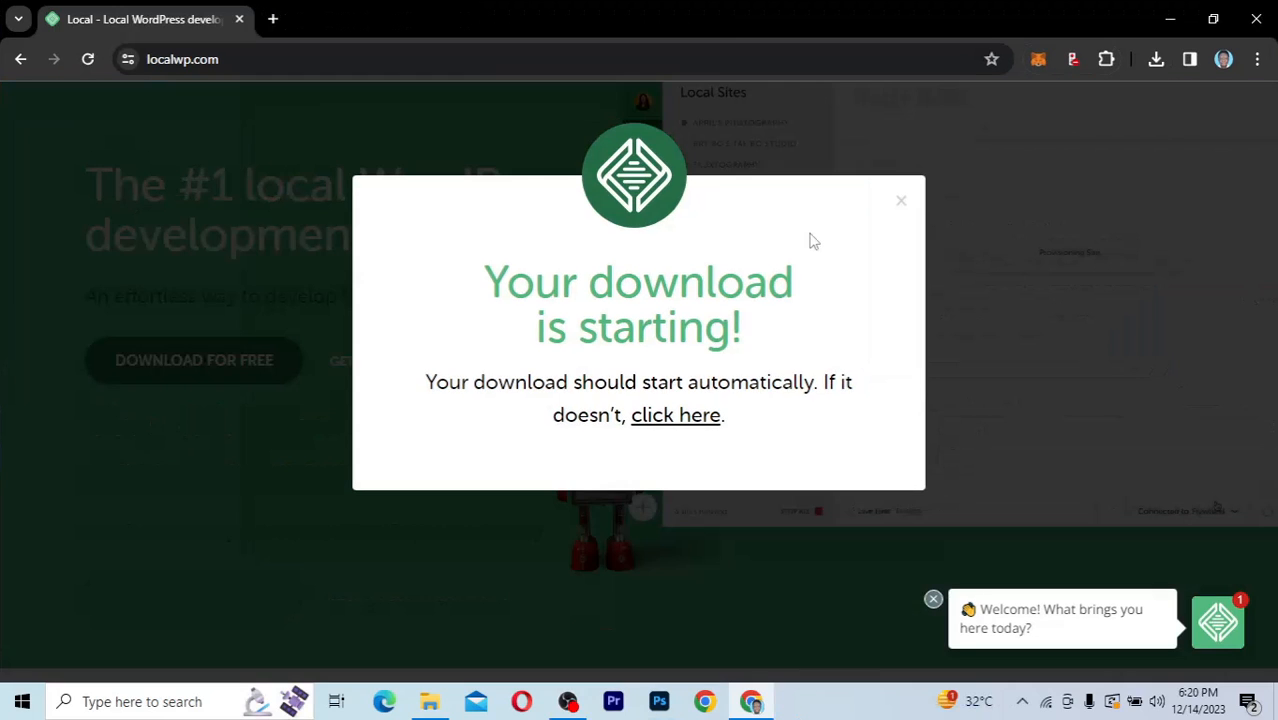
click(430, 702)
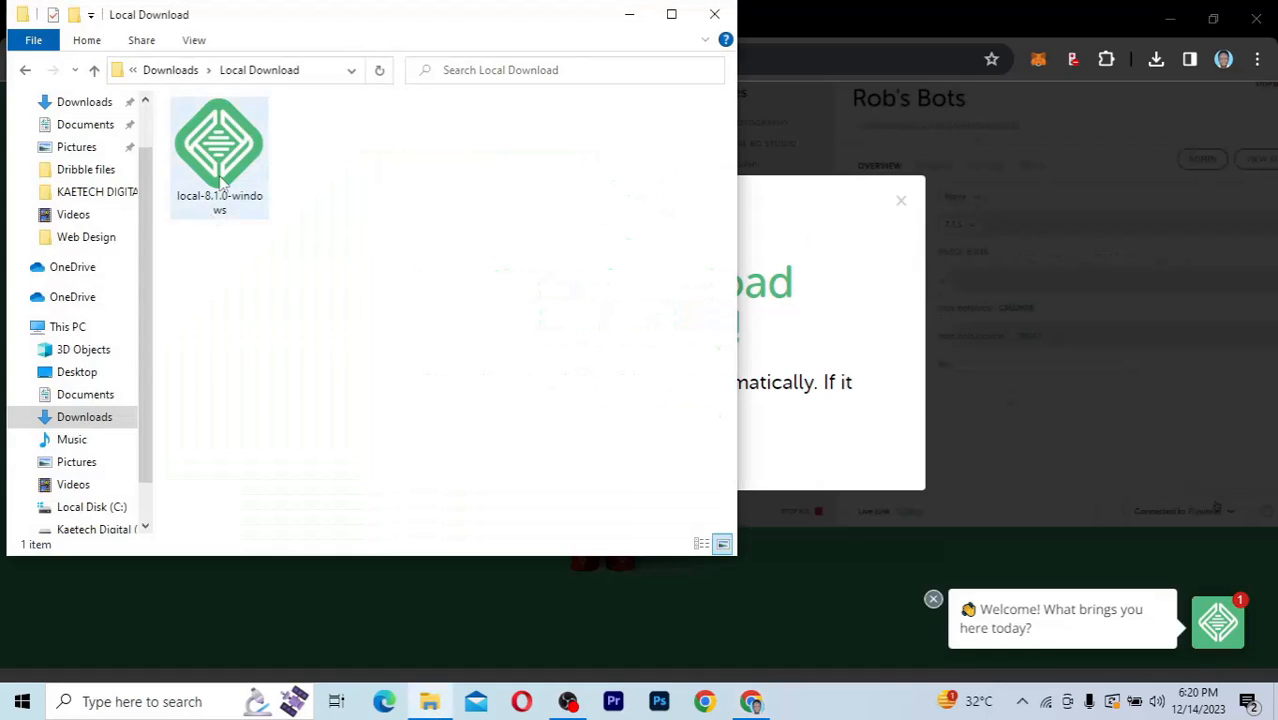
Run the local-8.1.0-windows installer from the Local Download folder
click(196, 188)
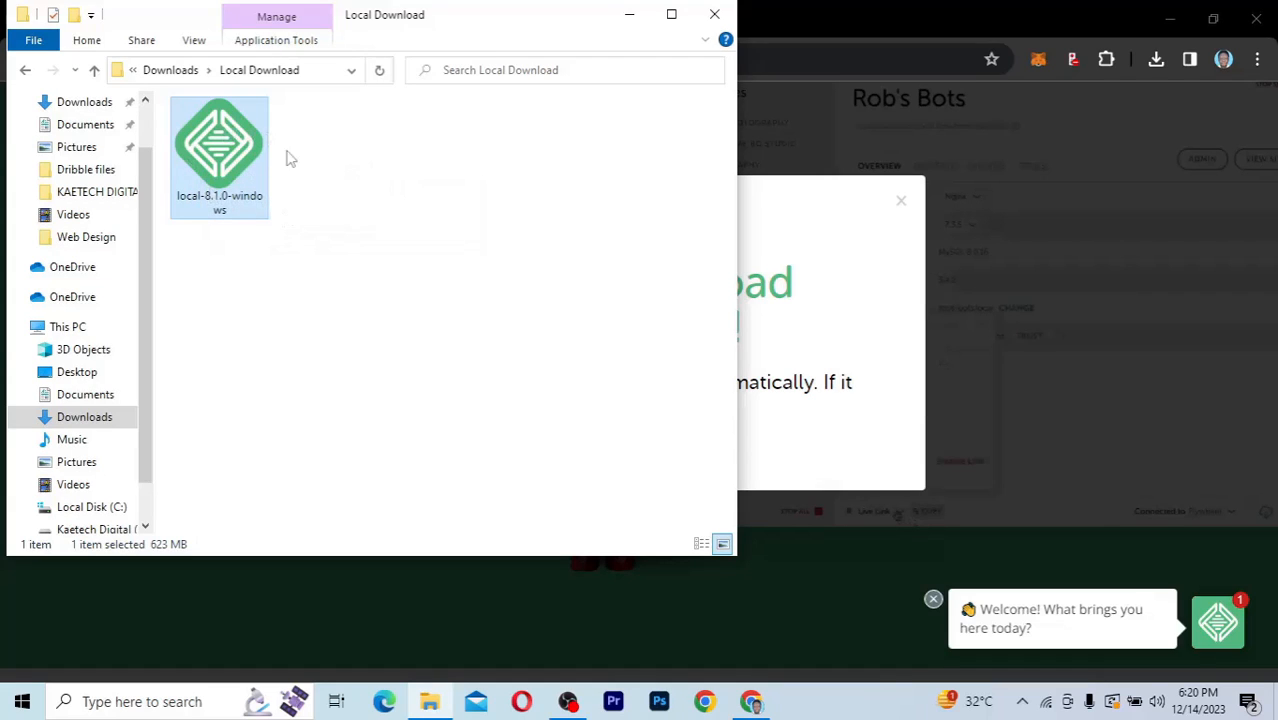
double_click(224, 145)
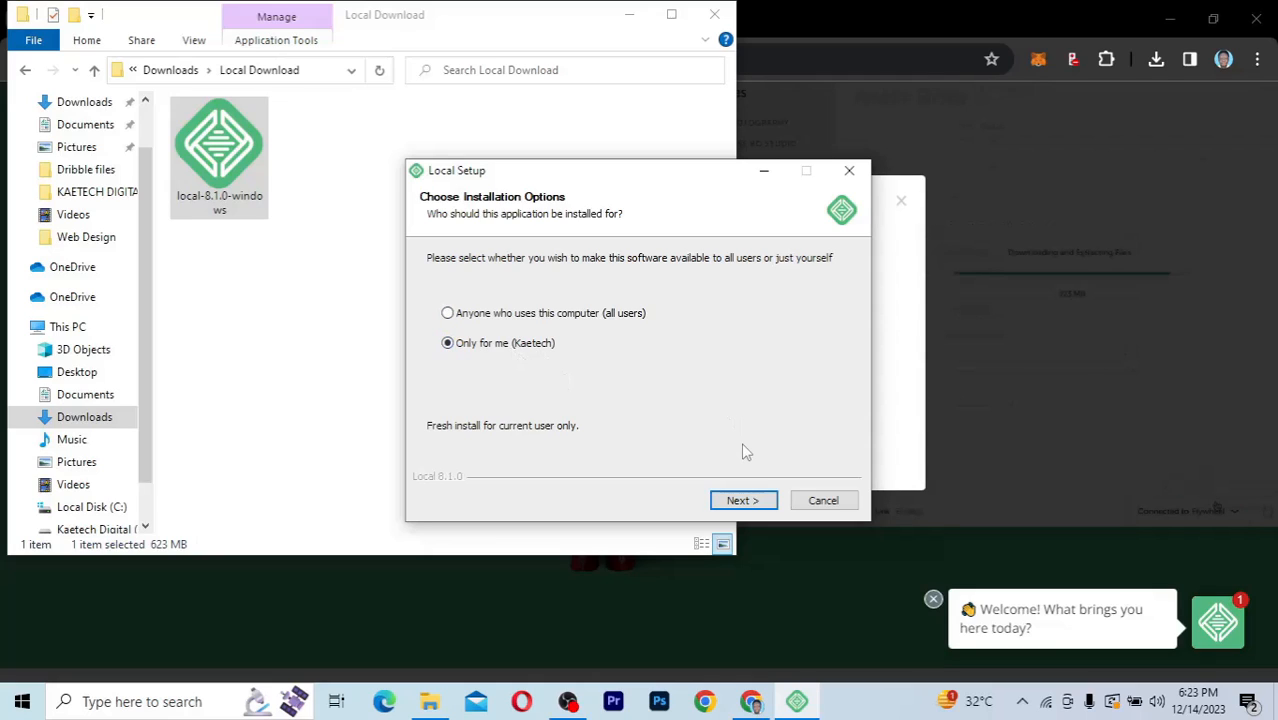
Keep the 'Only for me' option and install Local to the default destination folder
click(740, 502)
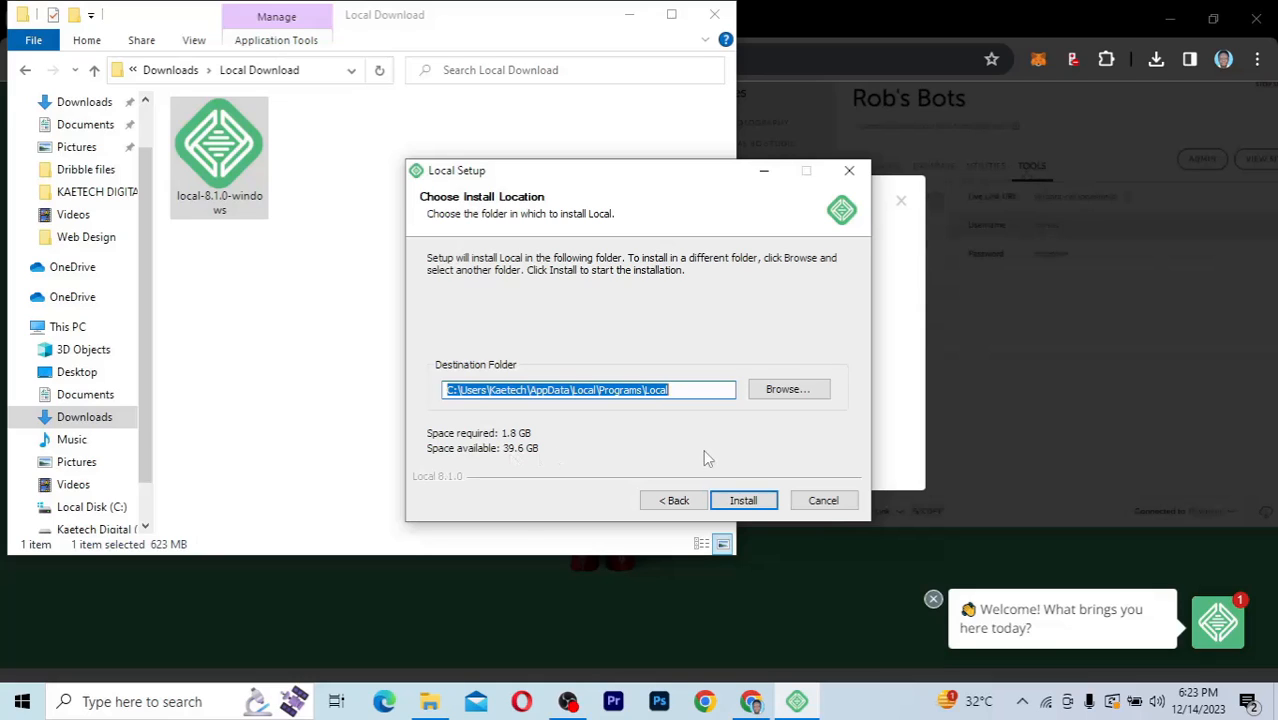
click(748, 503)
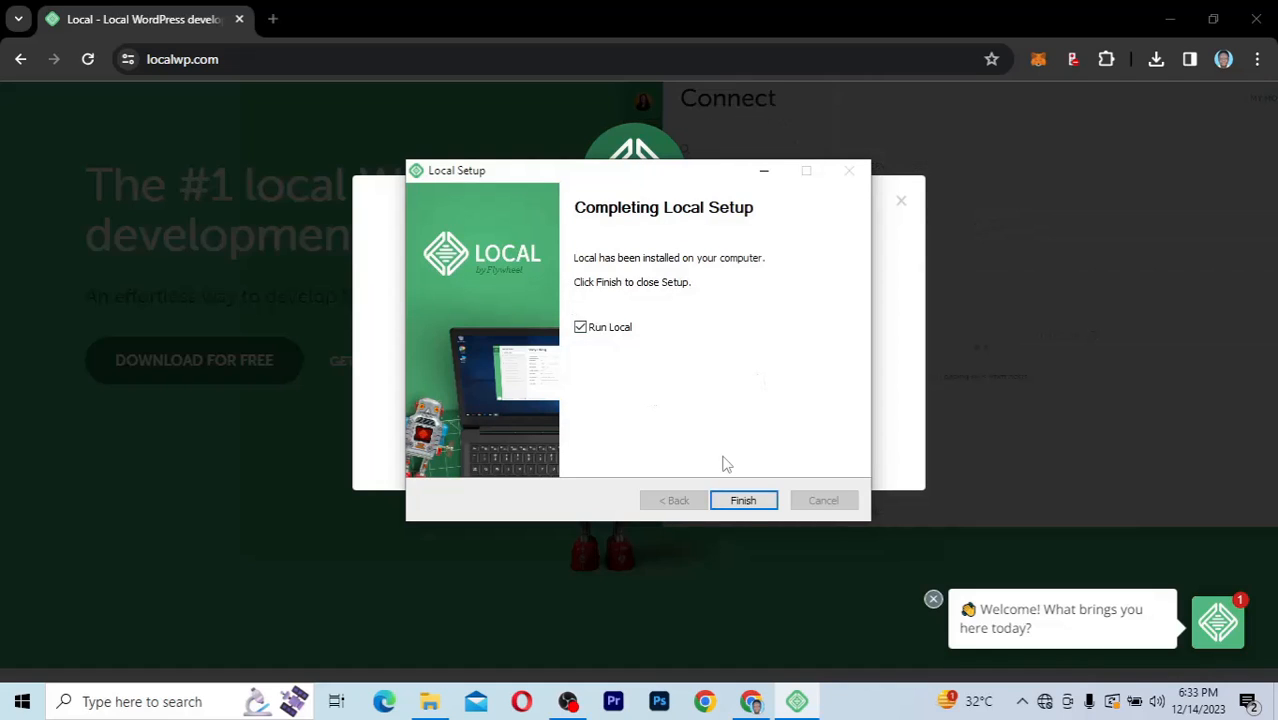
Finish the Local installer and minimize the open windows to reveal the new Local desktop shortcut
click(746, 503)
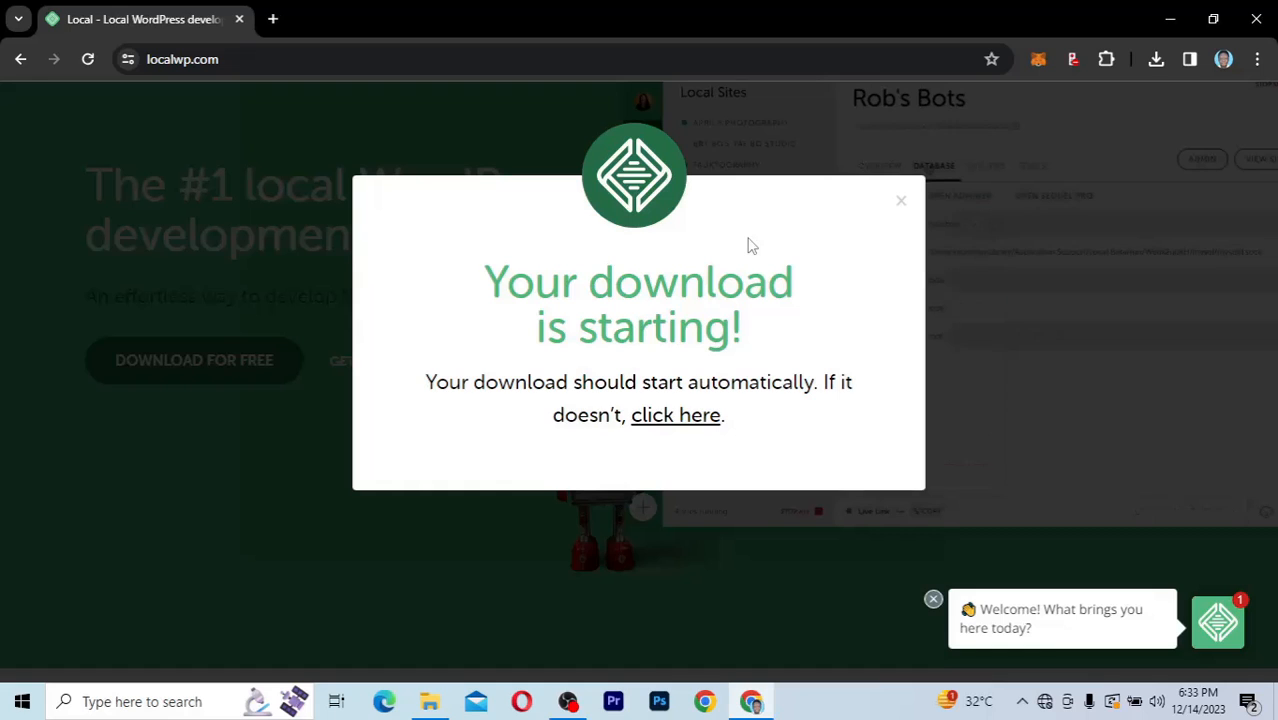
click(900, 204)
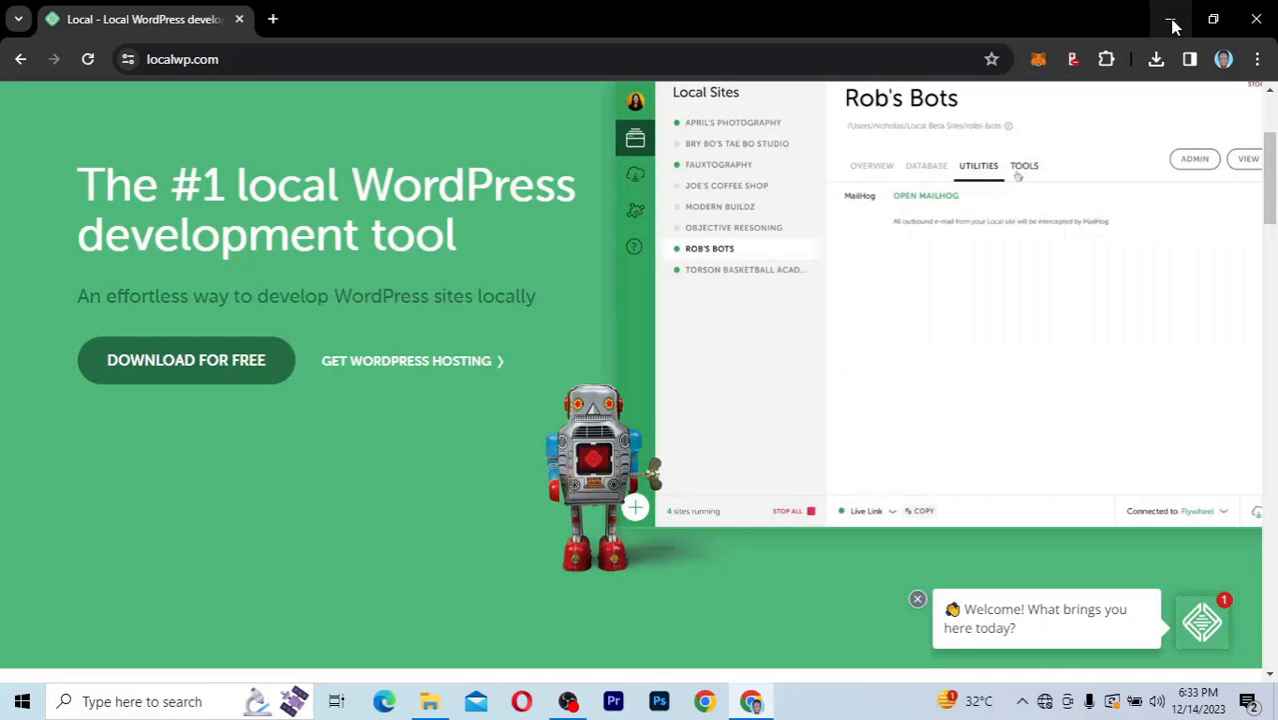
click(1173, 22)
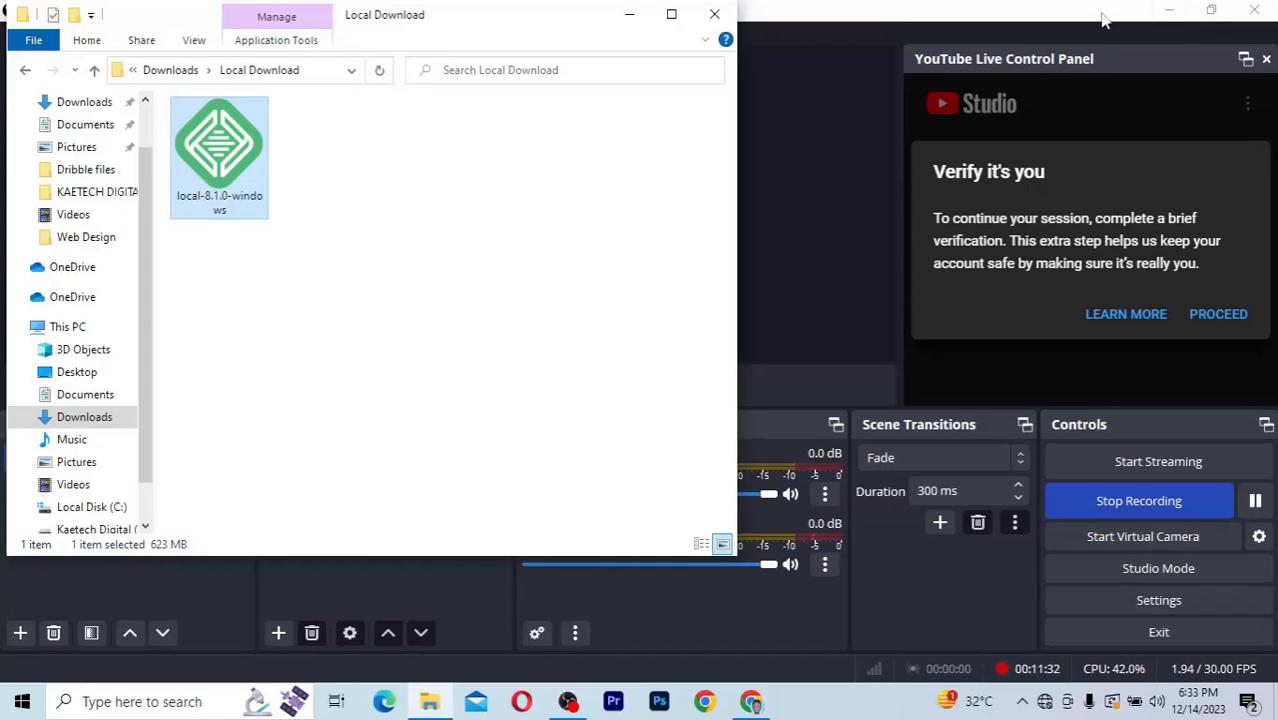
click(1172, 11)
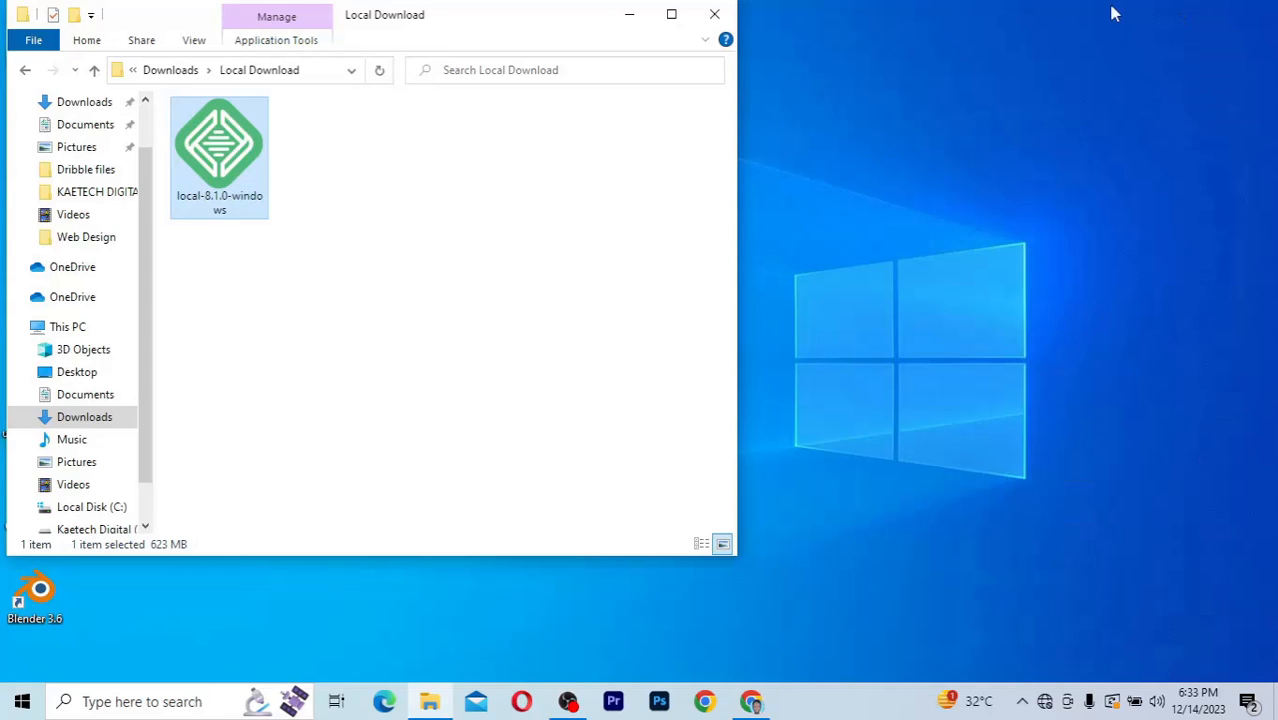
click(631, 14)
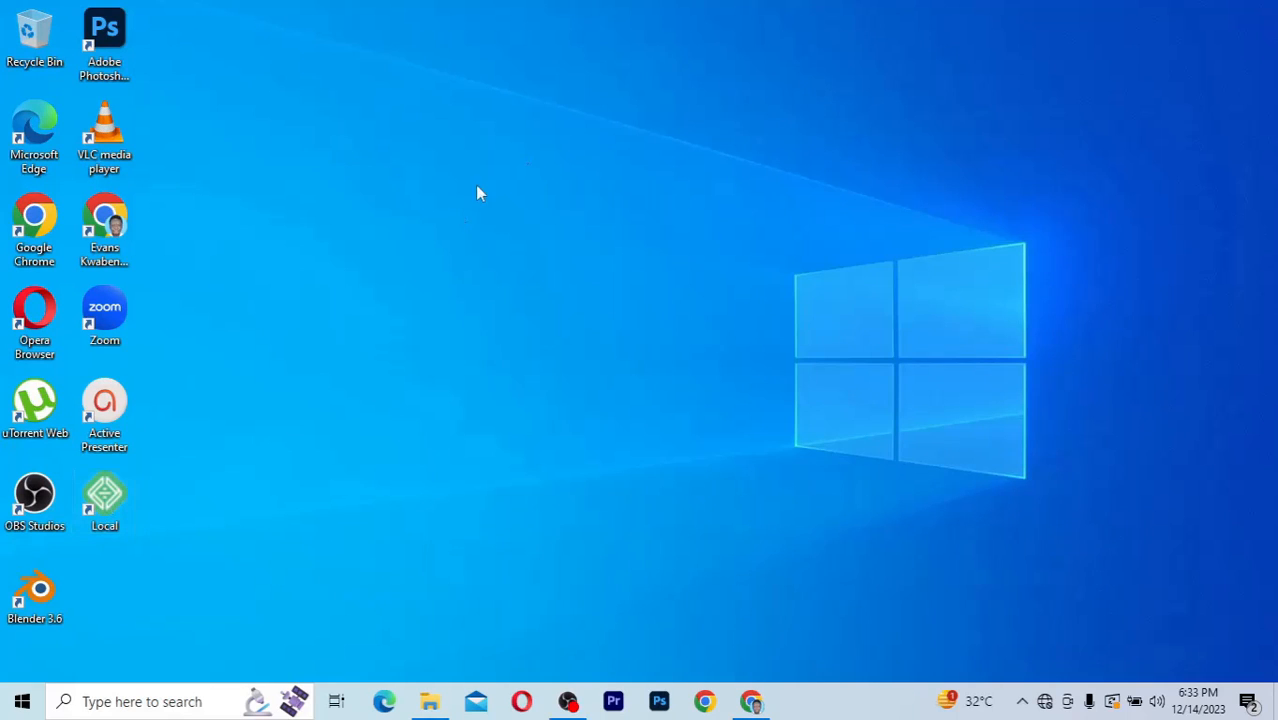
Launch Local from its desktop shortcut and agree to its updated Terms of Service
double_click(105, 500)
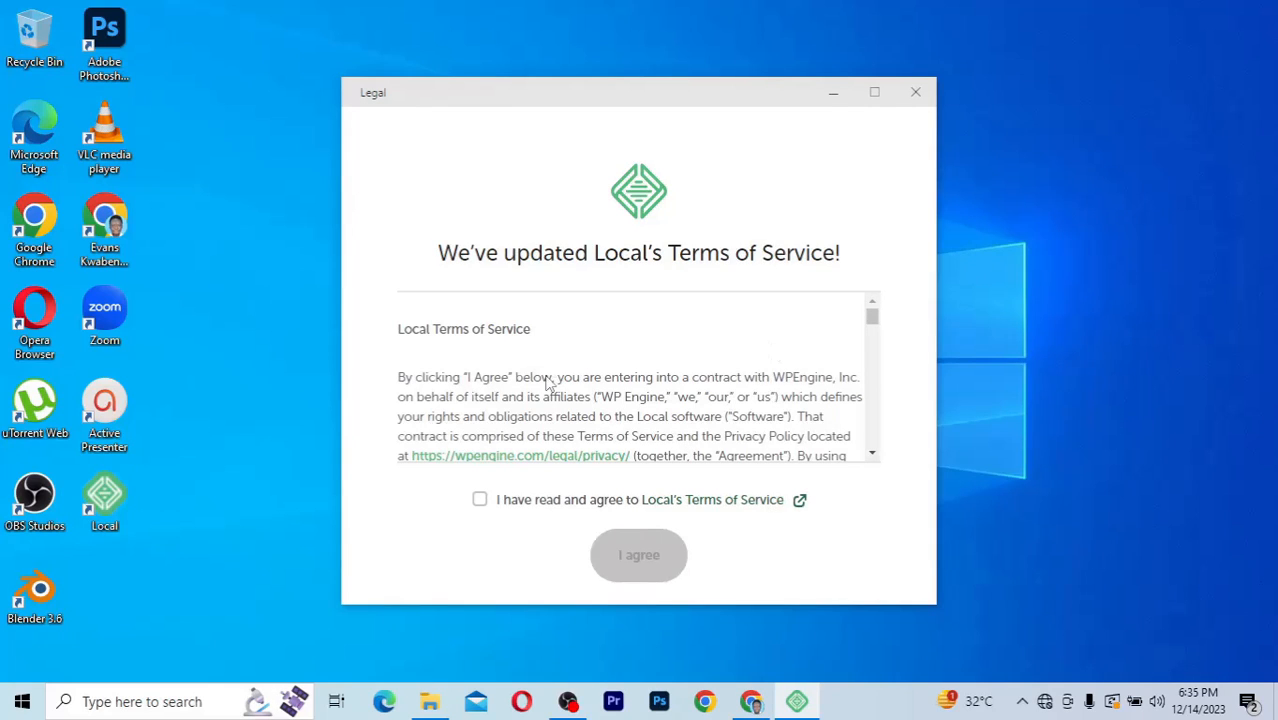
scroll(547, 382, down, 15)
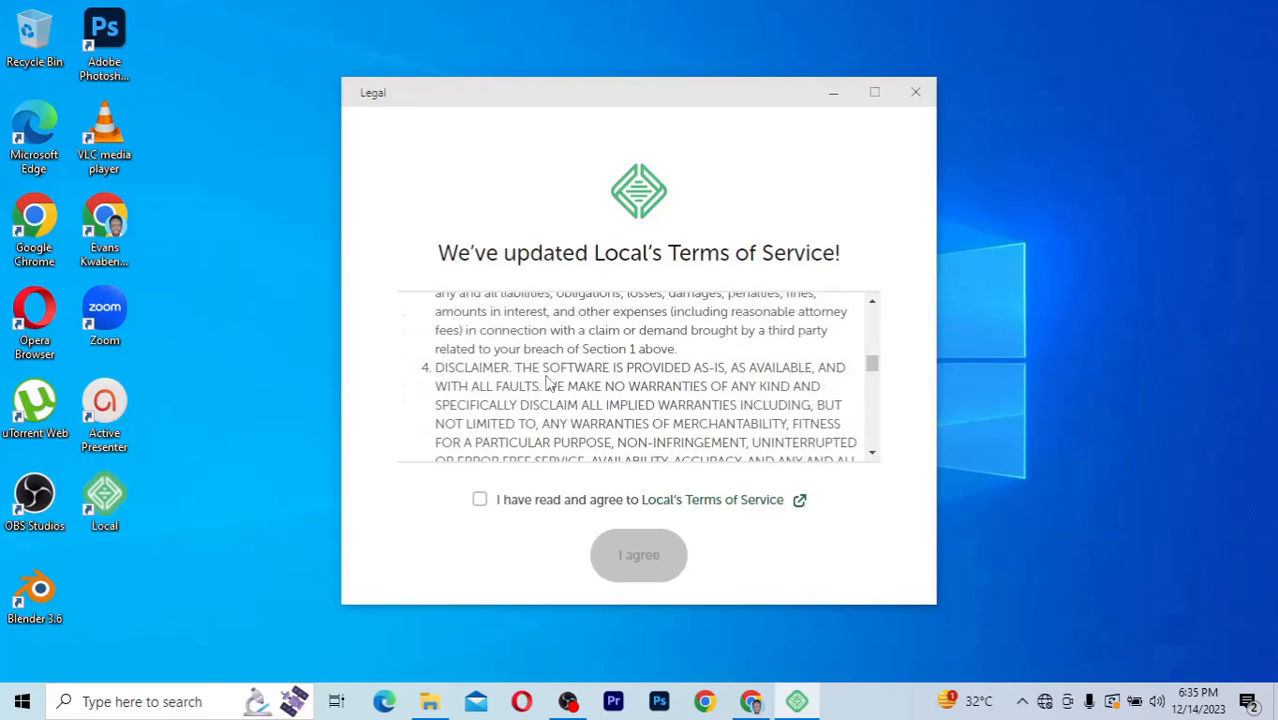
scroll(547, 382, down, 3)
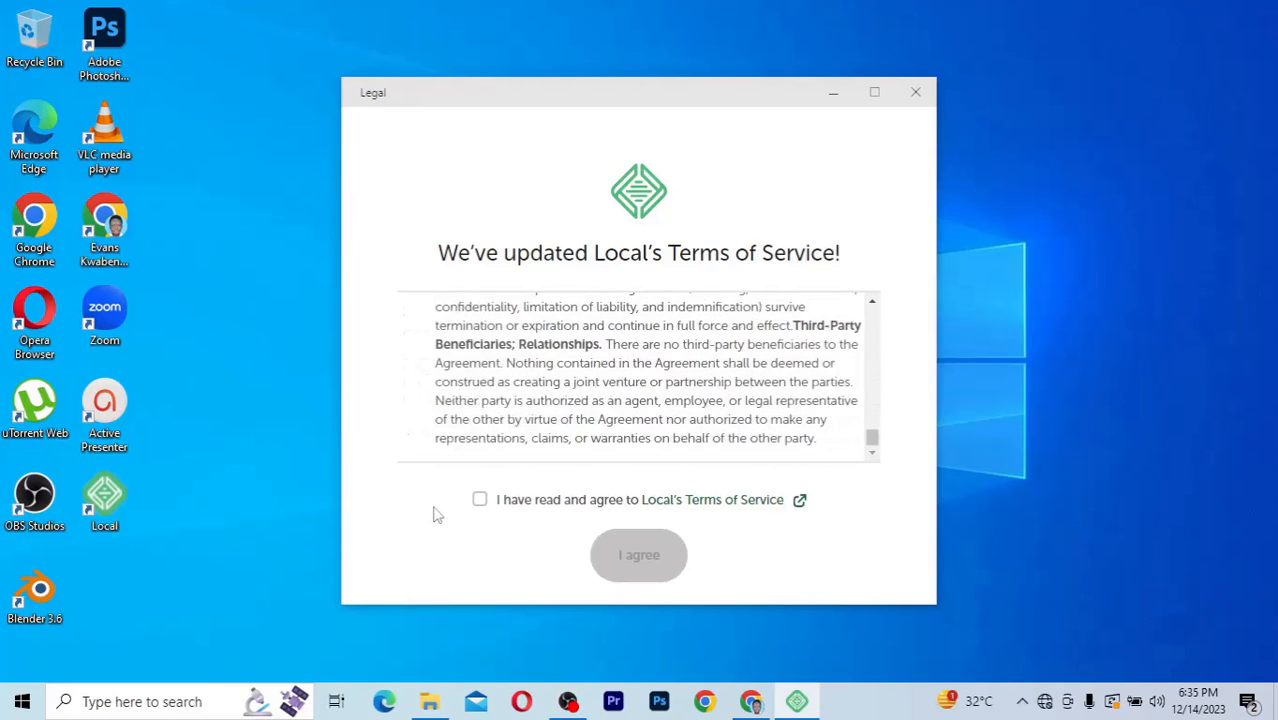
click(480, 502)
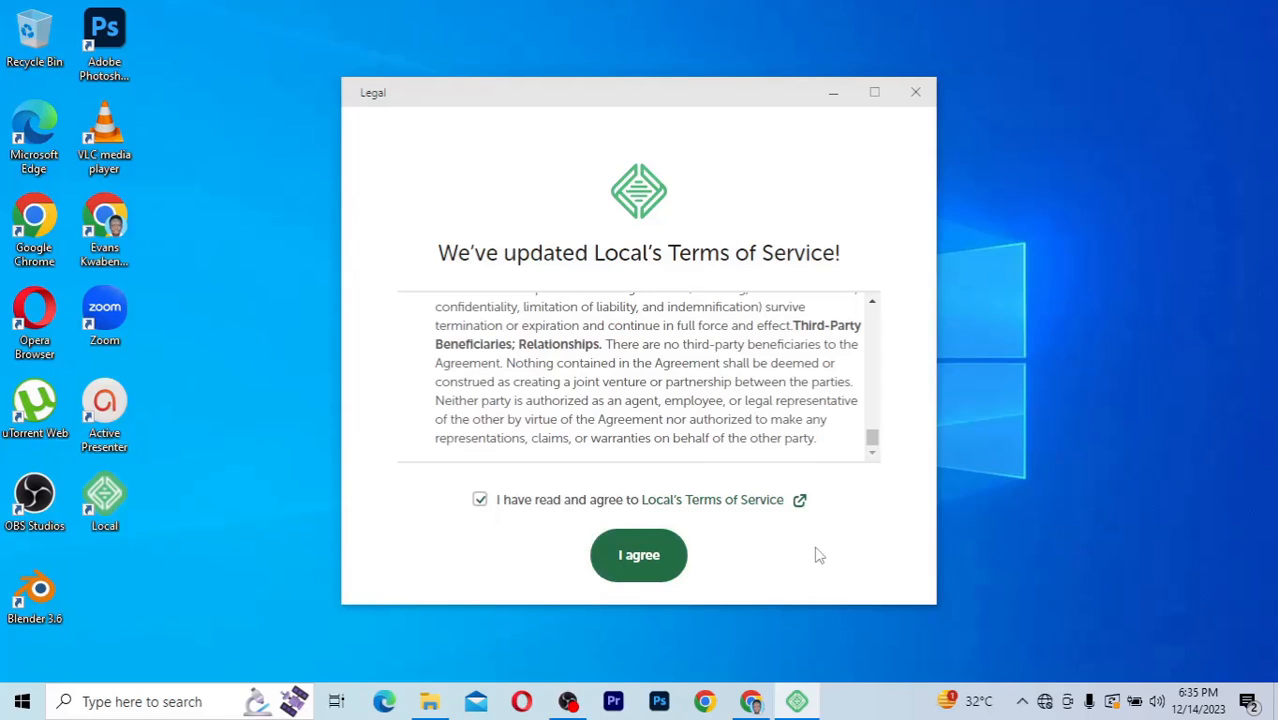
click(640, 555)
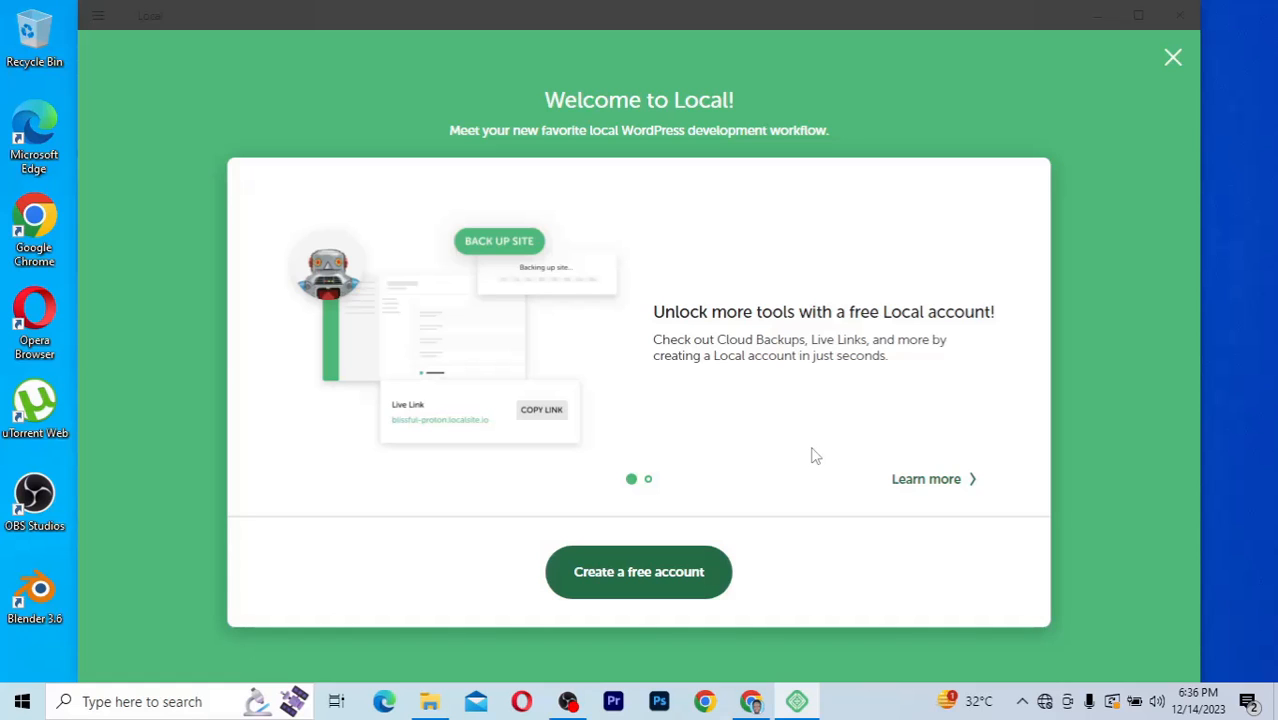
Choose 'Create a free account' on the Welcome to Local screen, opening hub.localwp.com/create
click(627, 576)
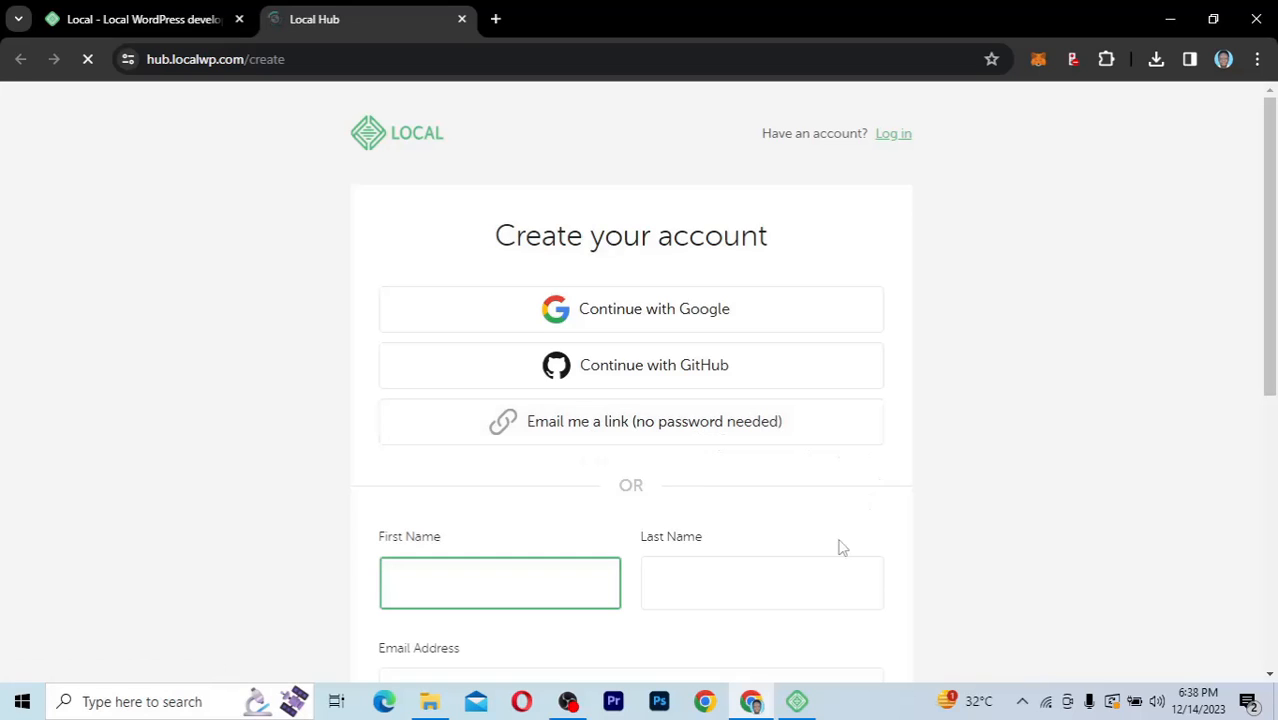
Enter the user's first and last name on the Local Hub sign-up form
scroll(826, 537, down, 3)
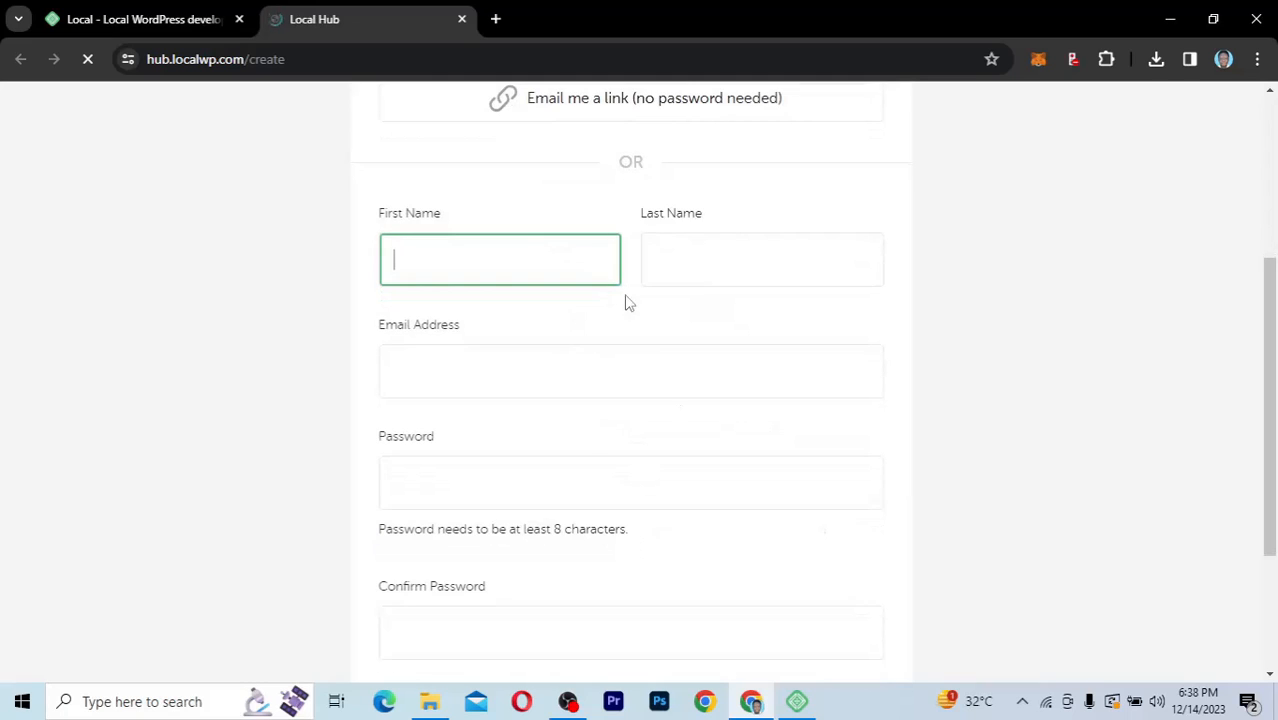
scroll(590, 476, down, 3)
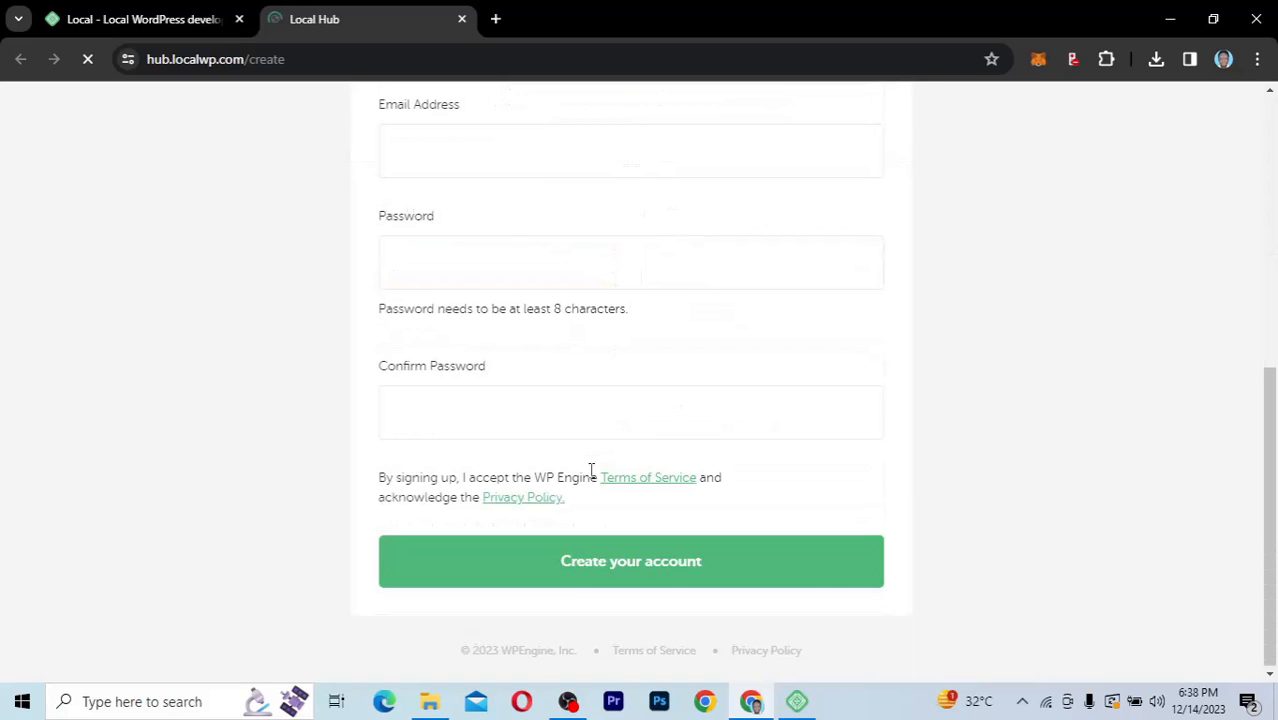
scroll(591, 470, up, 1)
scroll(591, 470, up, 1)
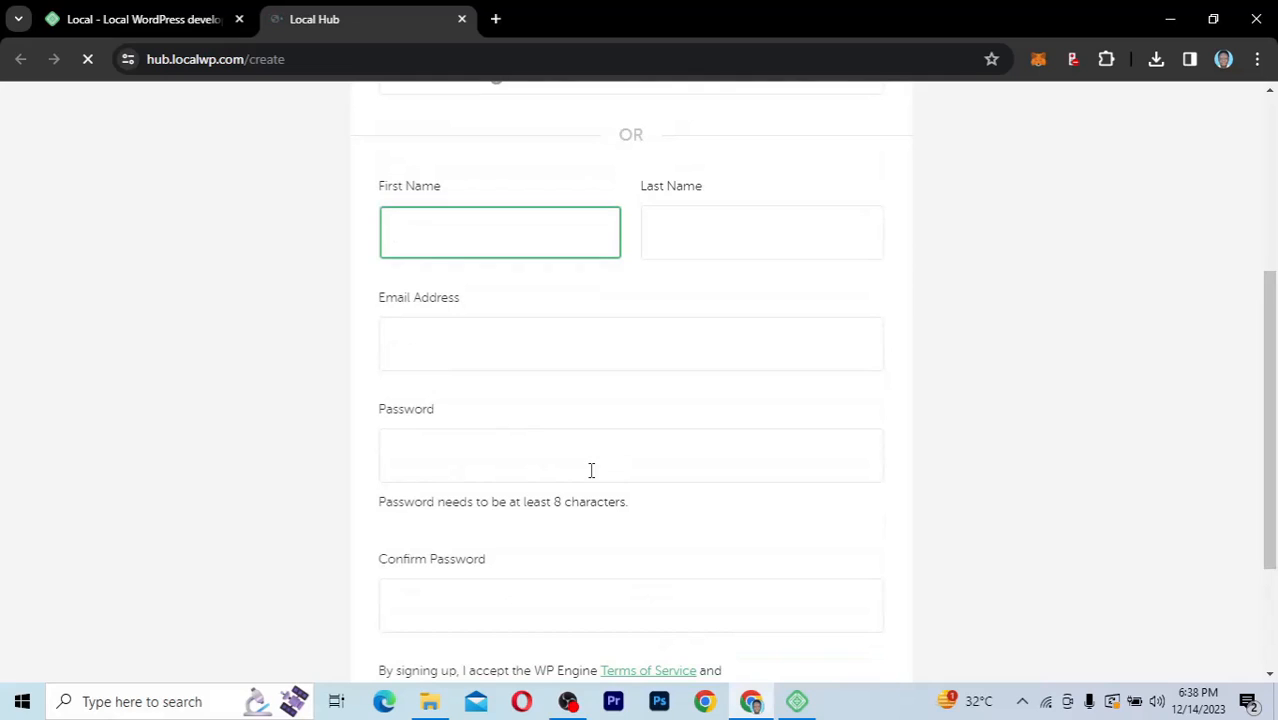
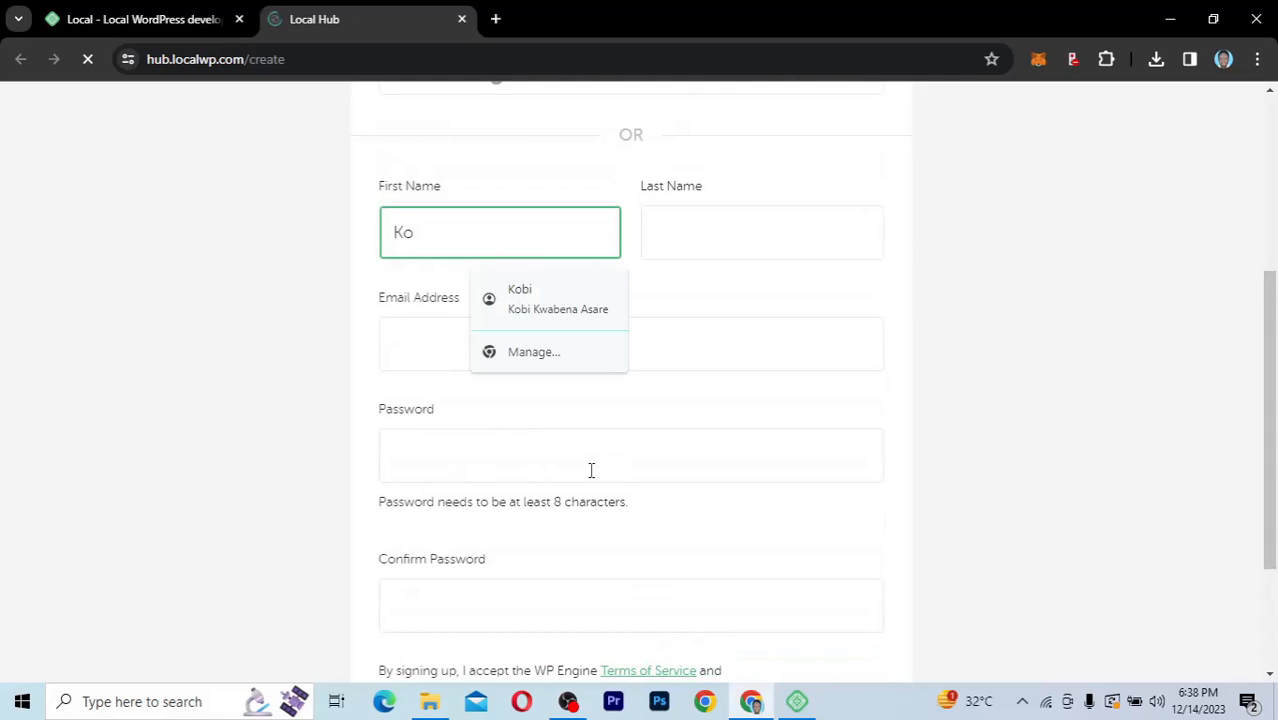
key(Tab)
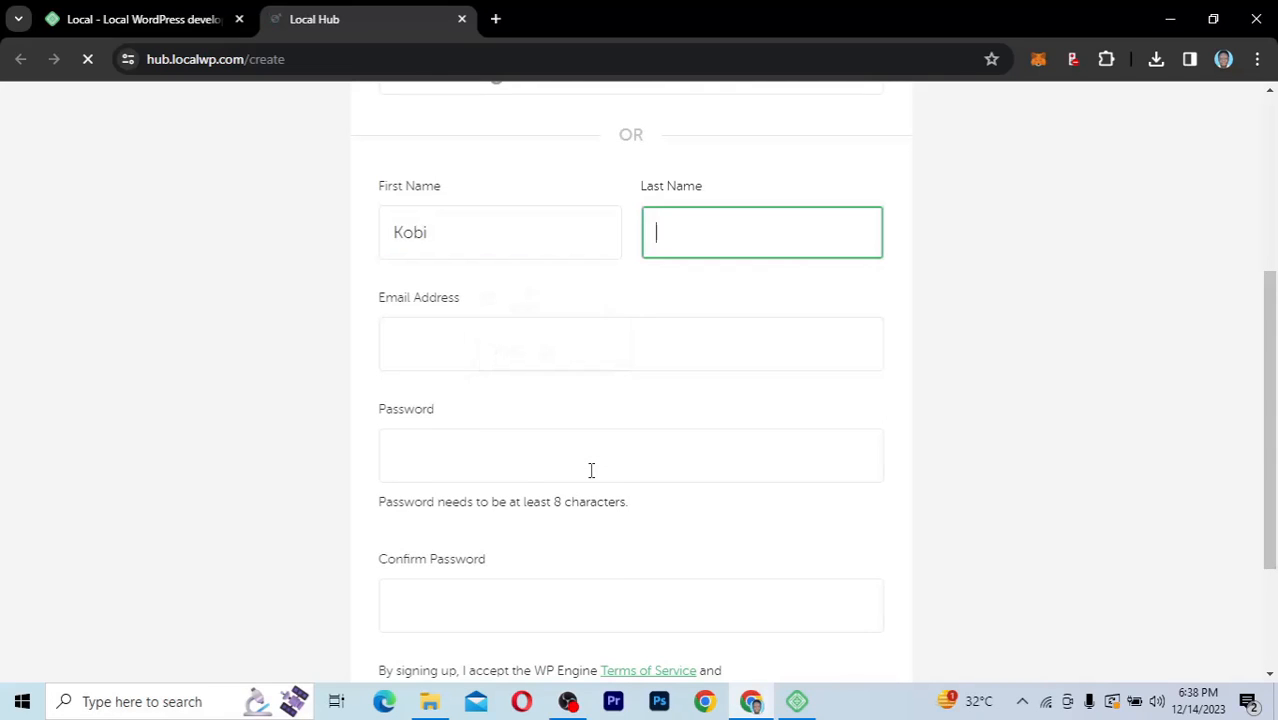
key(Tab)
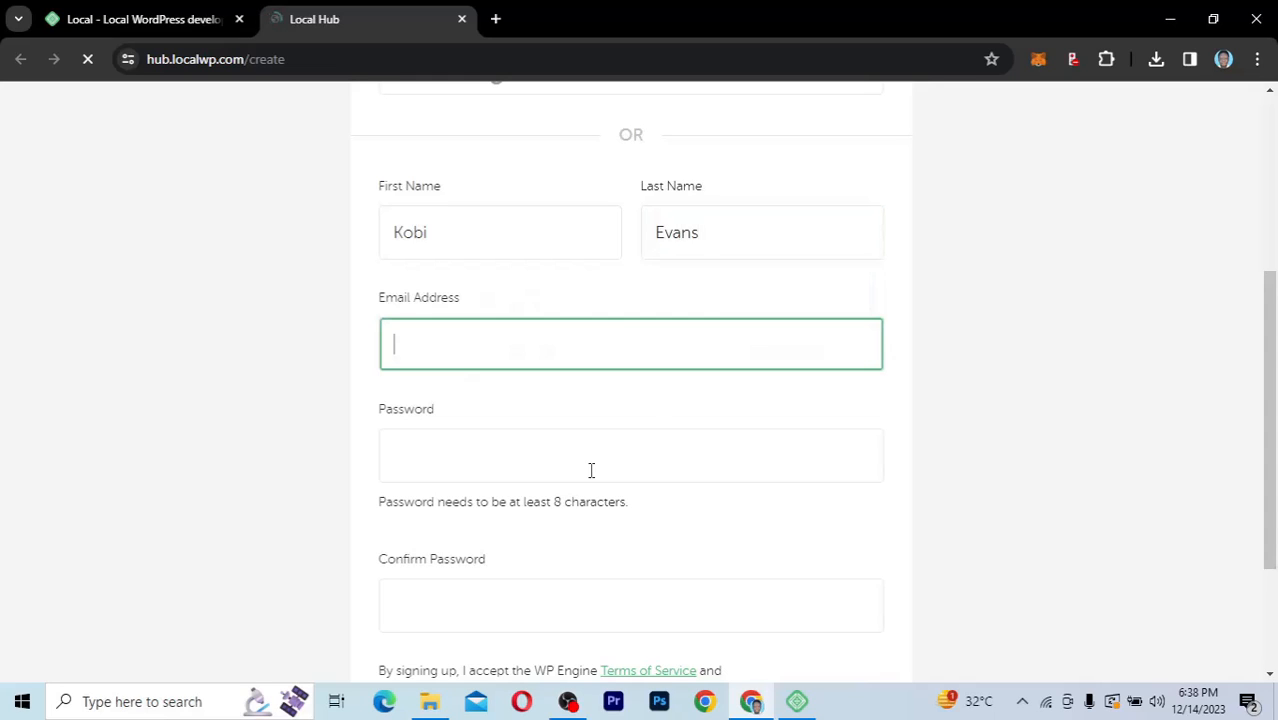
Fill in the saved email address, the password and its confirmation, then submit the account
text(s)
click(580, 402)
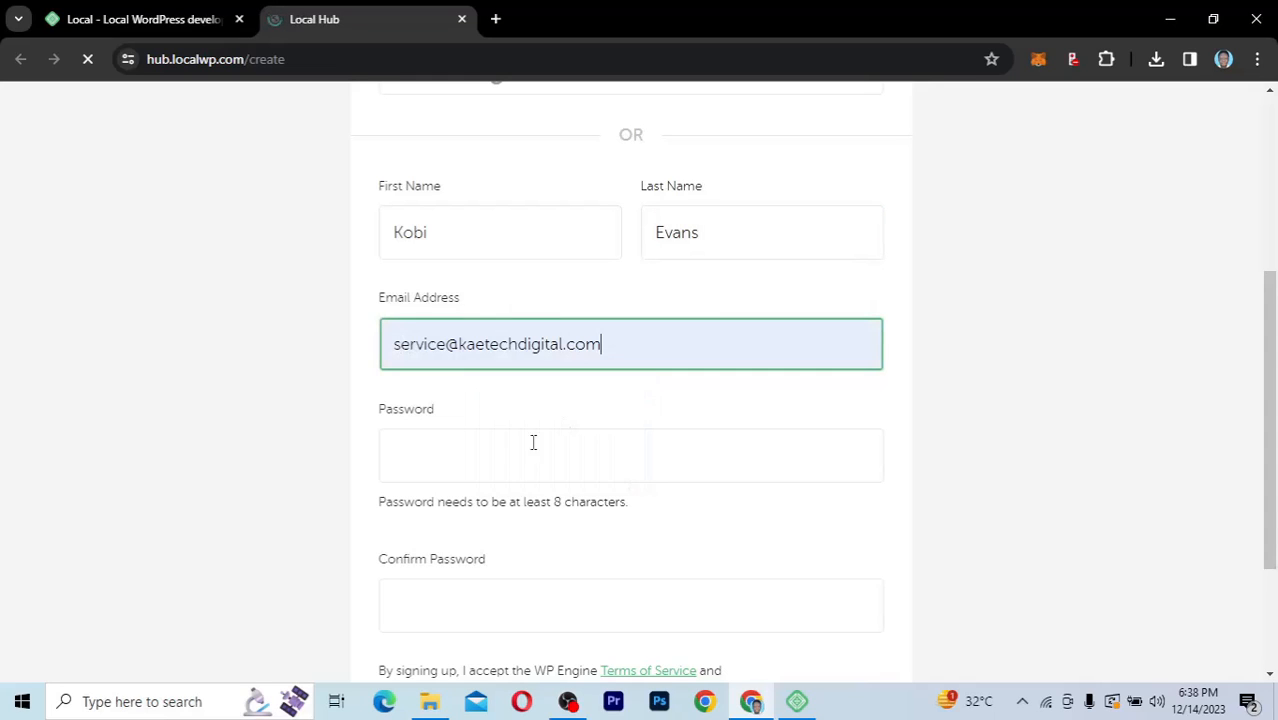
click(510, 452)
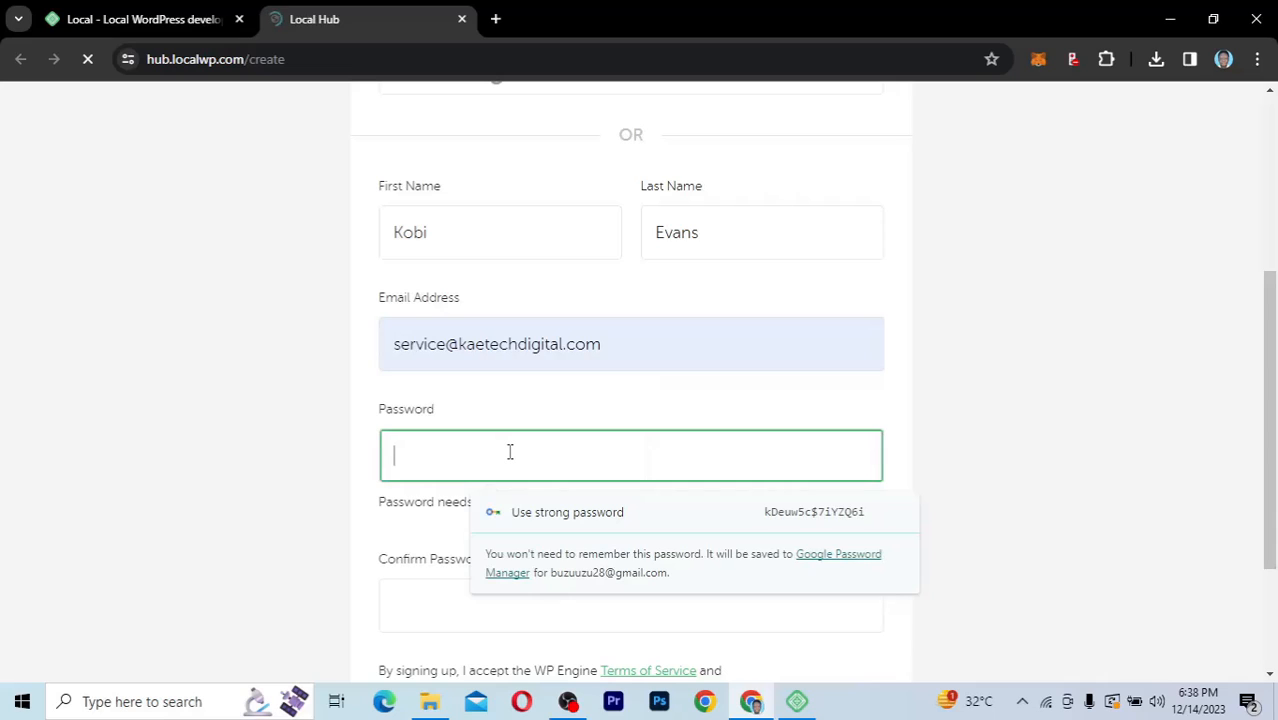
text(••••)
text(••••••••••)
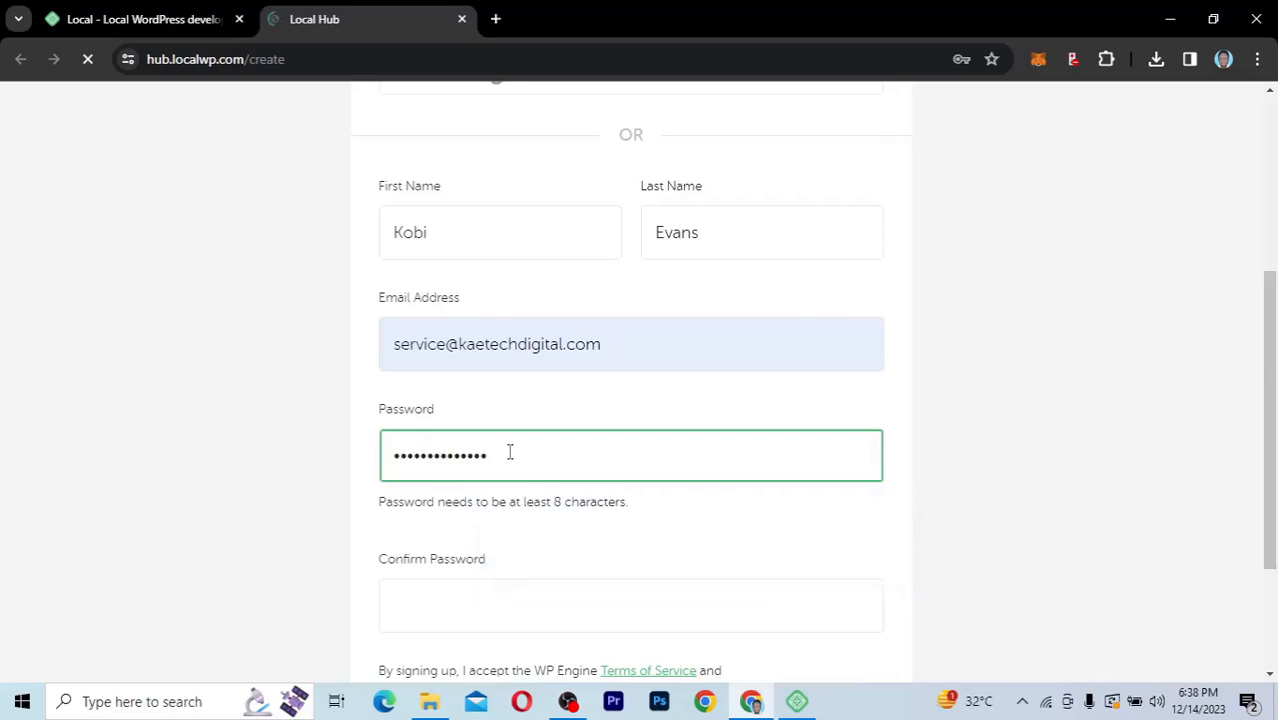
scroll(510, 451, down, 3)
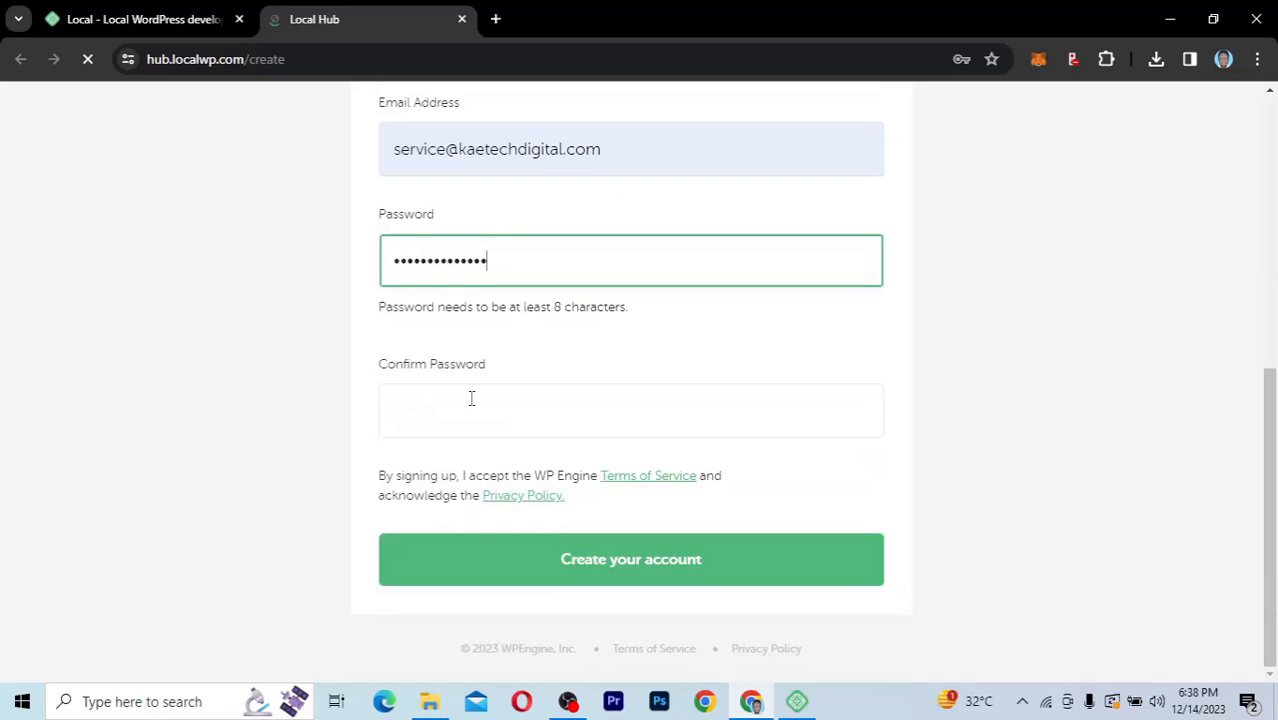
click(471, 398)
key(ctrl+v)
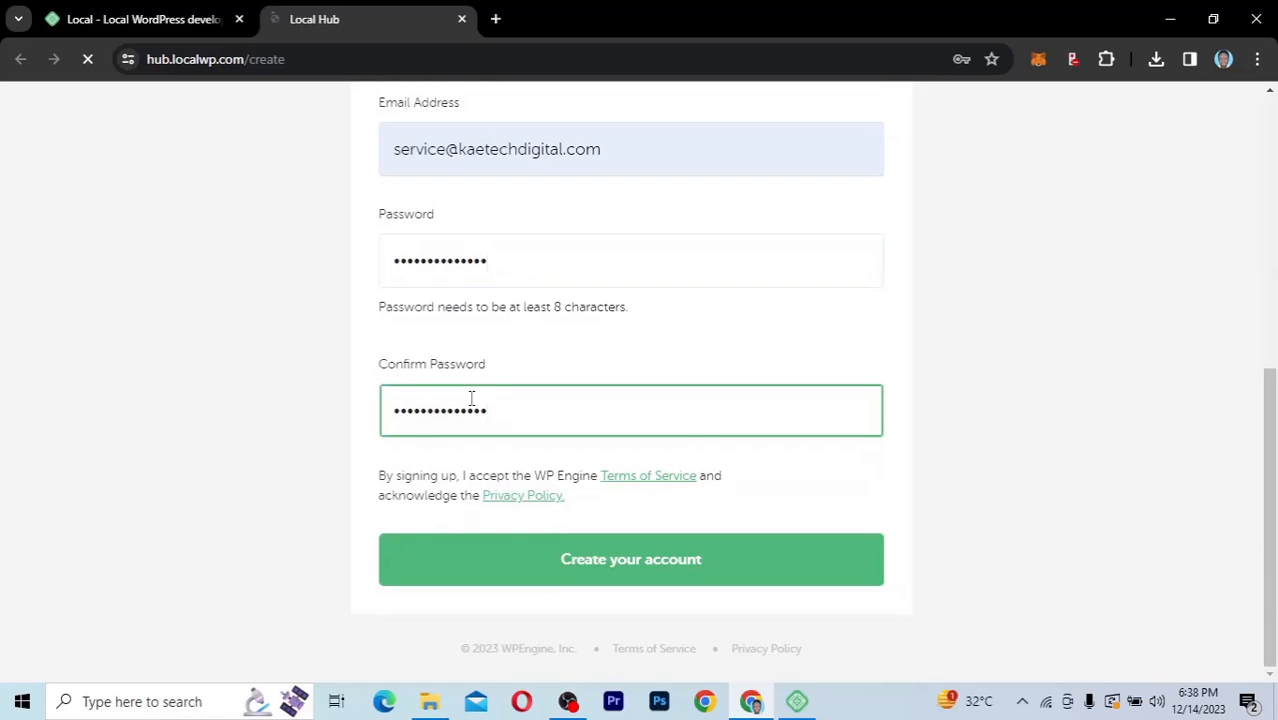
click(625, 568)
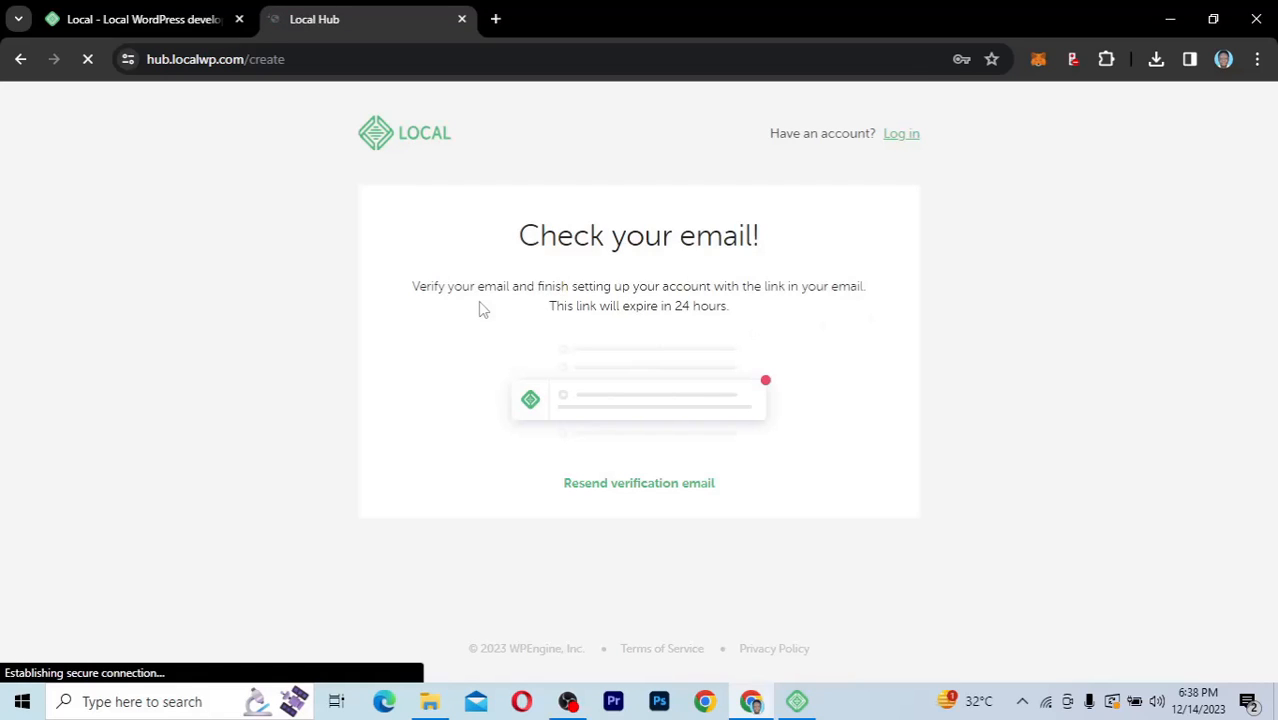
Open the company webmail in a new tab and log in to the inbox
click(497, 19)
text(ka)
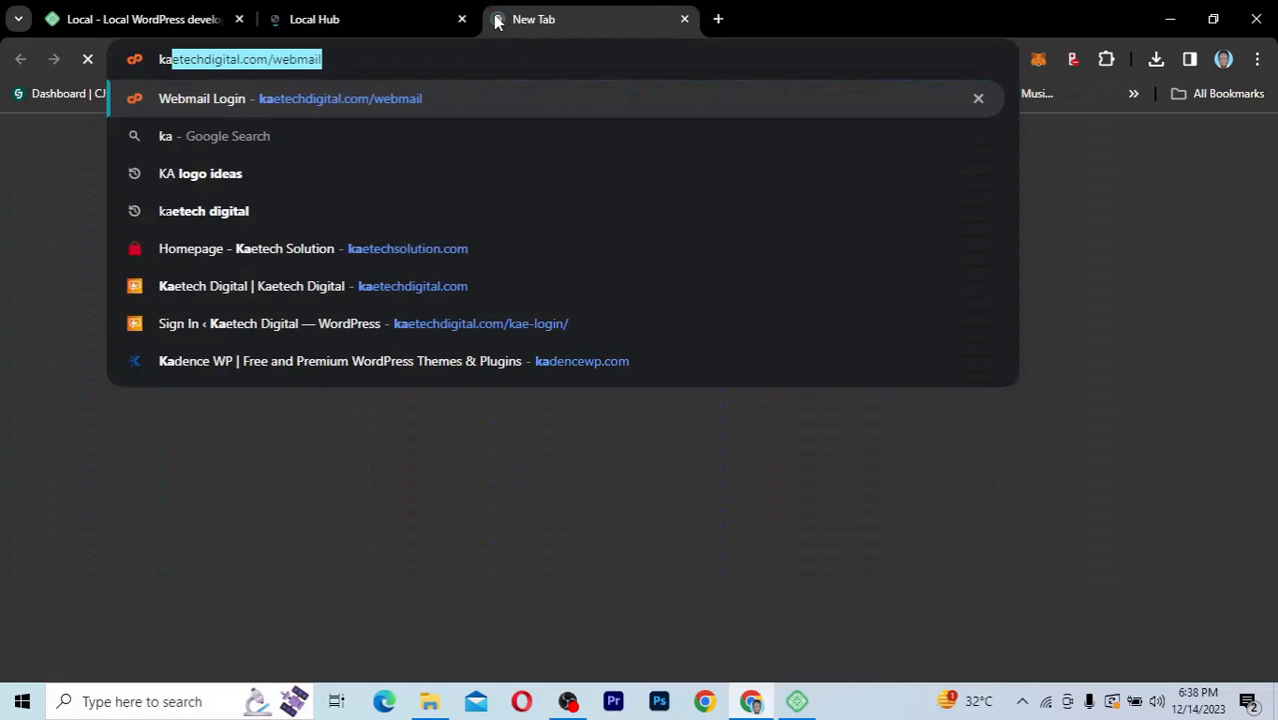
key(Return)
click(653, 387)
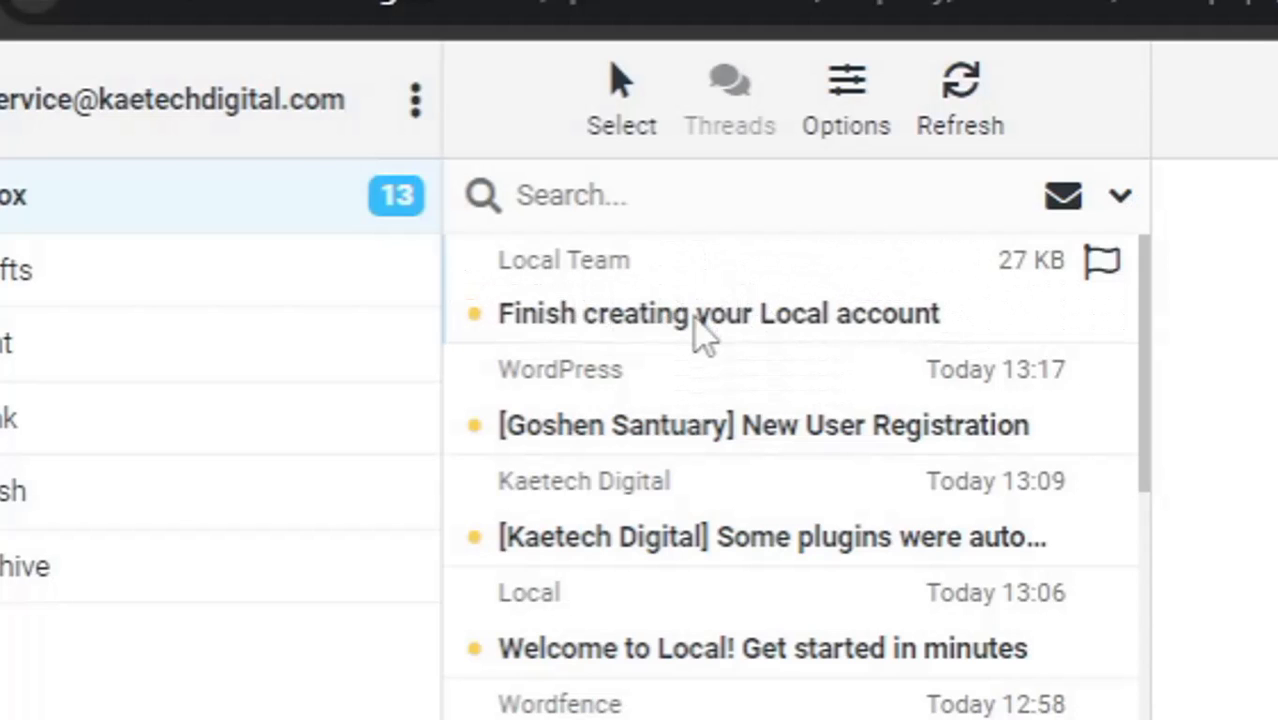
Open the 'Finish creating your Local account' email and verify the email address
click(703, 335)
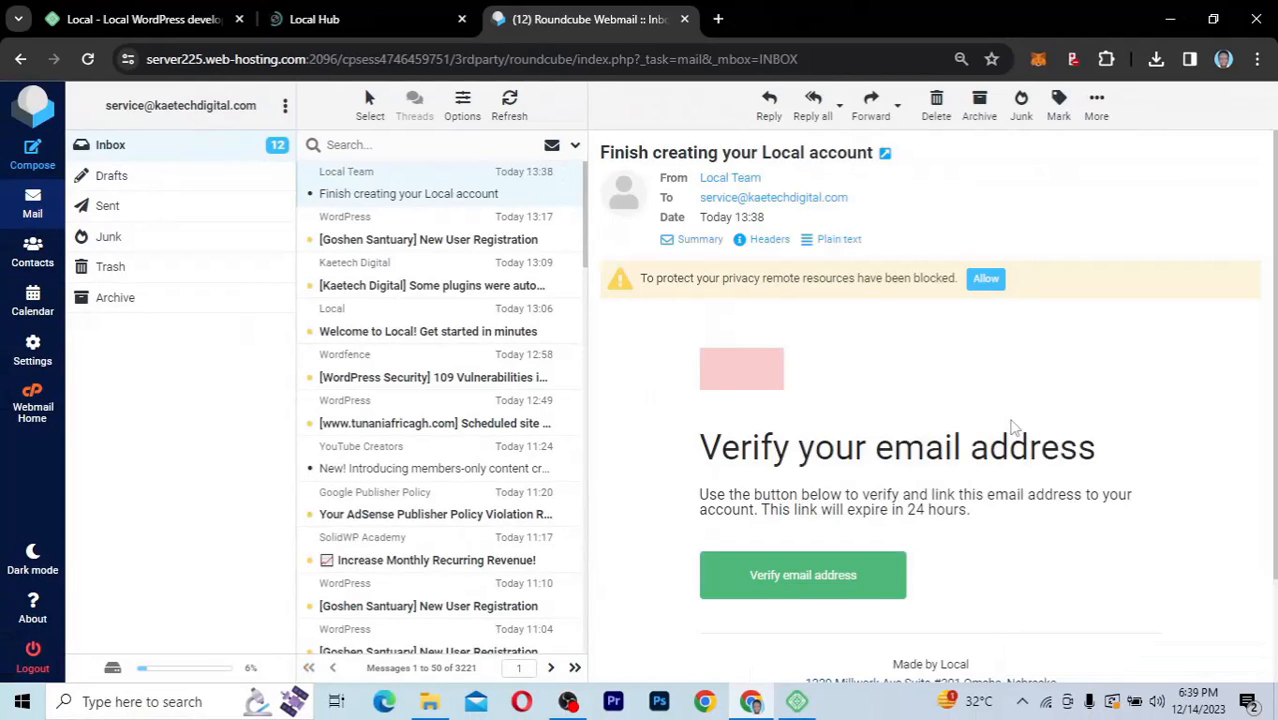
scroll(1000, 425, down, 2)
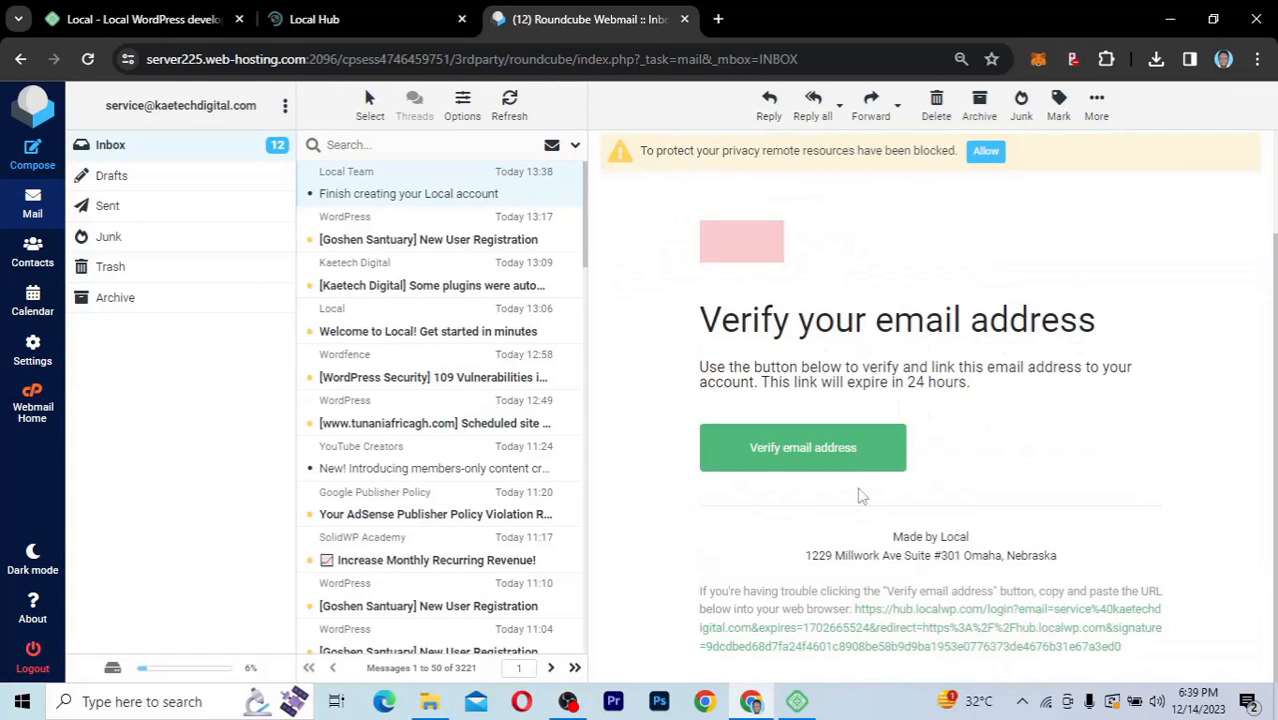
click(816, 459)
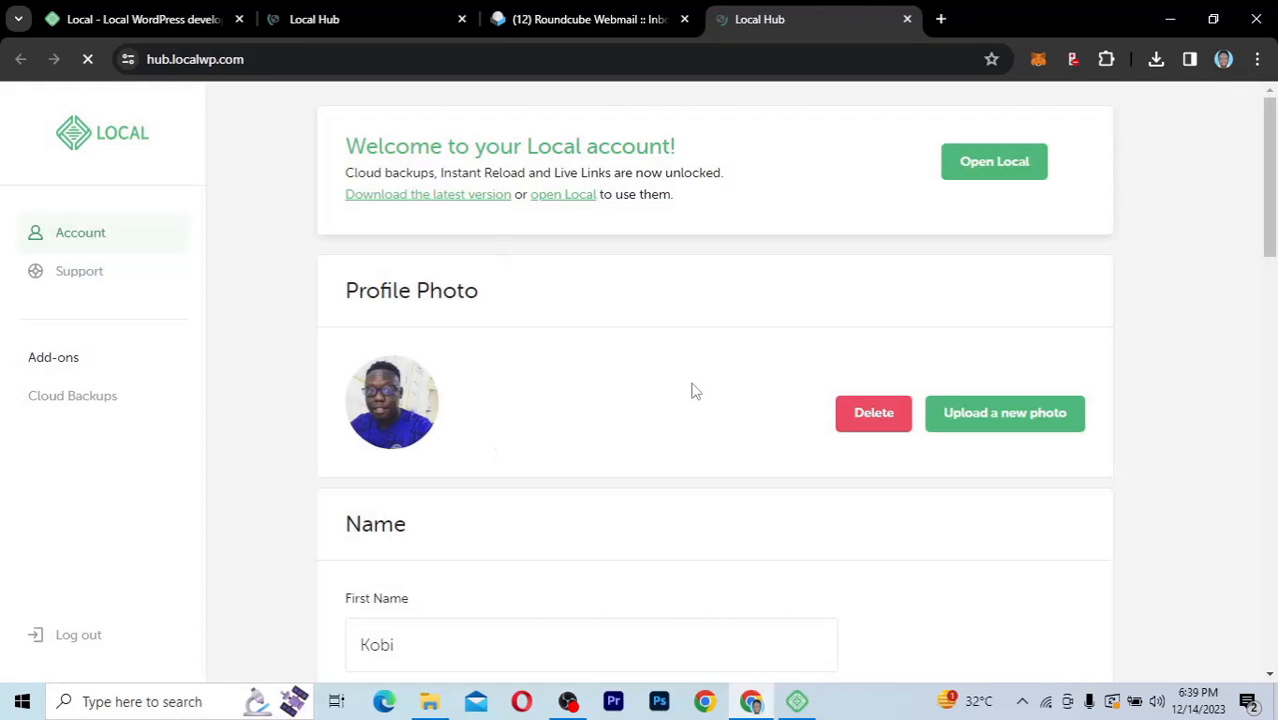
scroll(659, 435, down, 3)
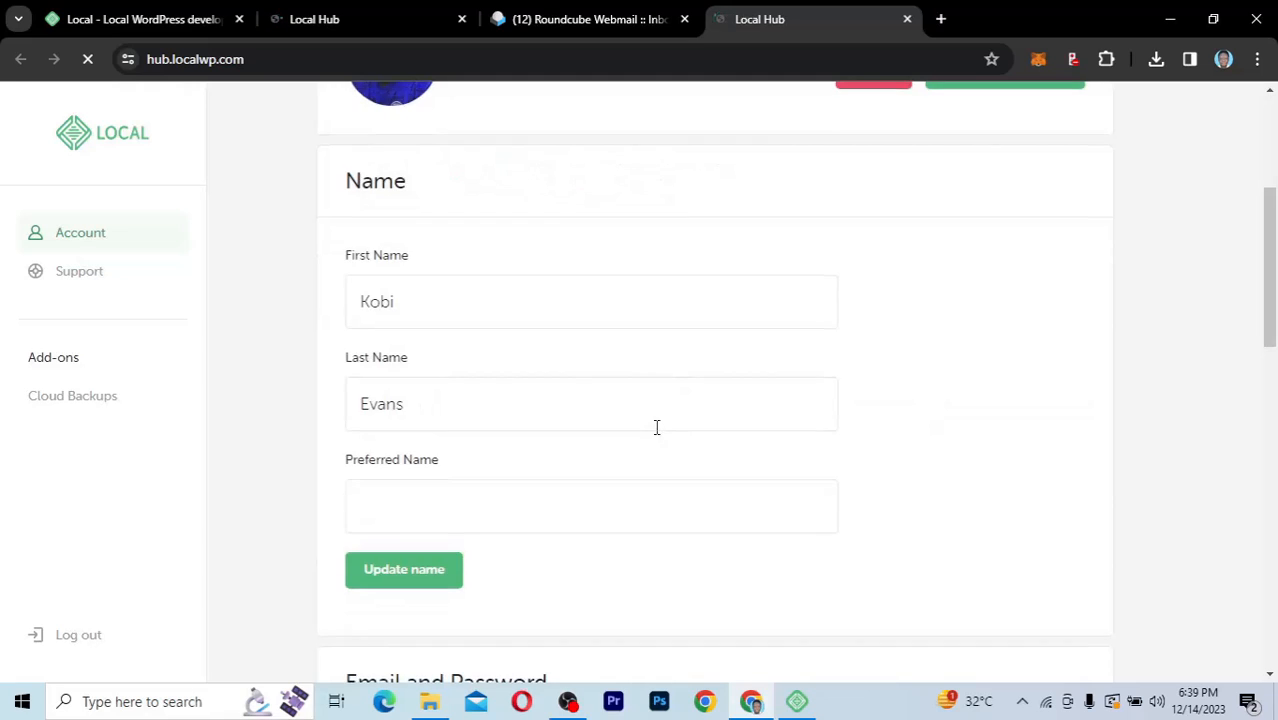
scroll(659, 435, up, 3)
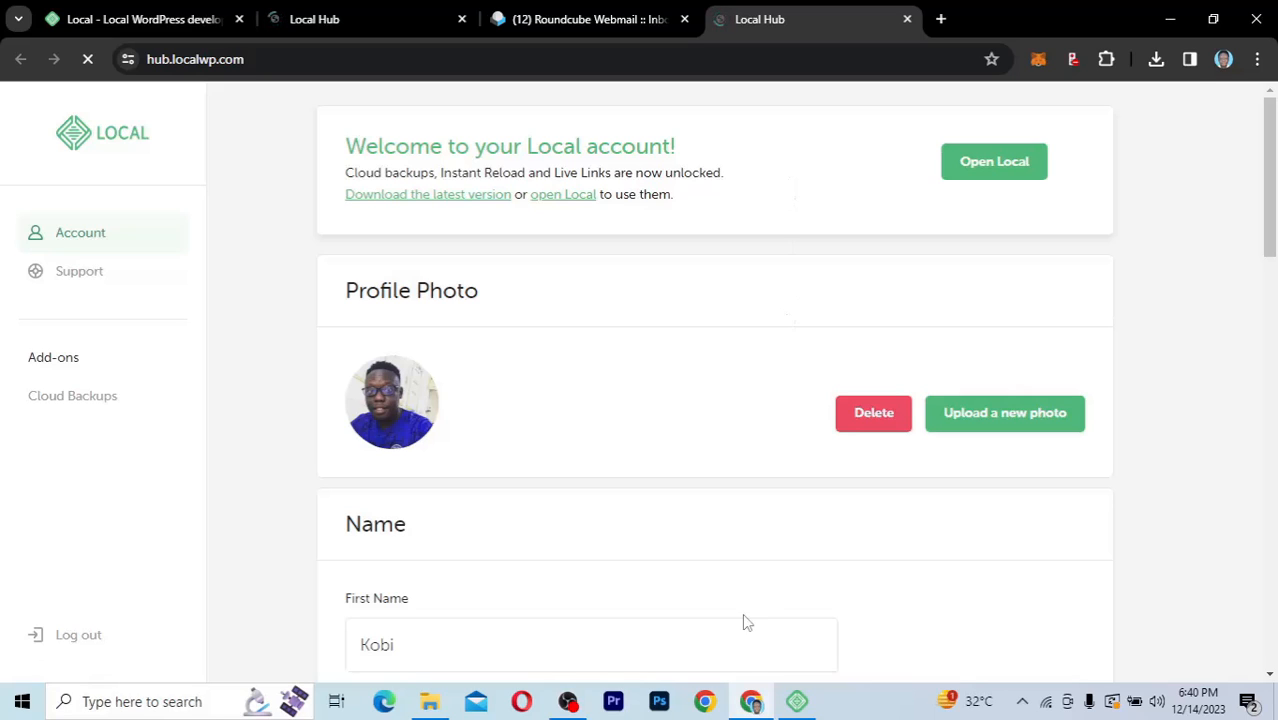
Bring Local forward, enable error and usage reporting, and move the window lower
click(798, 706)
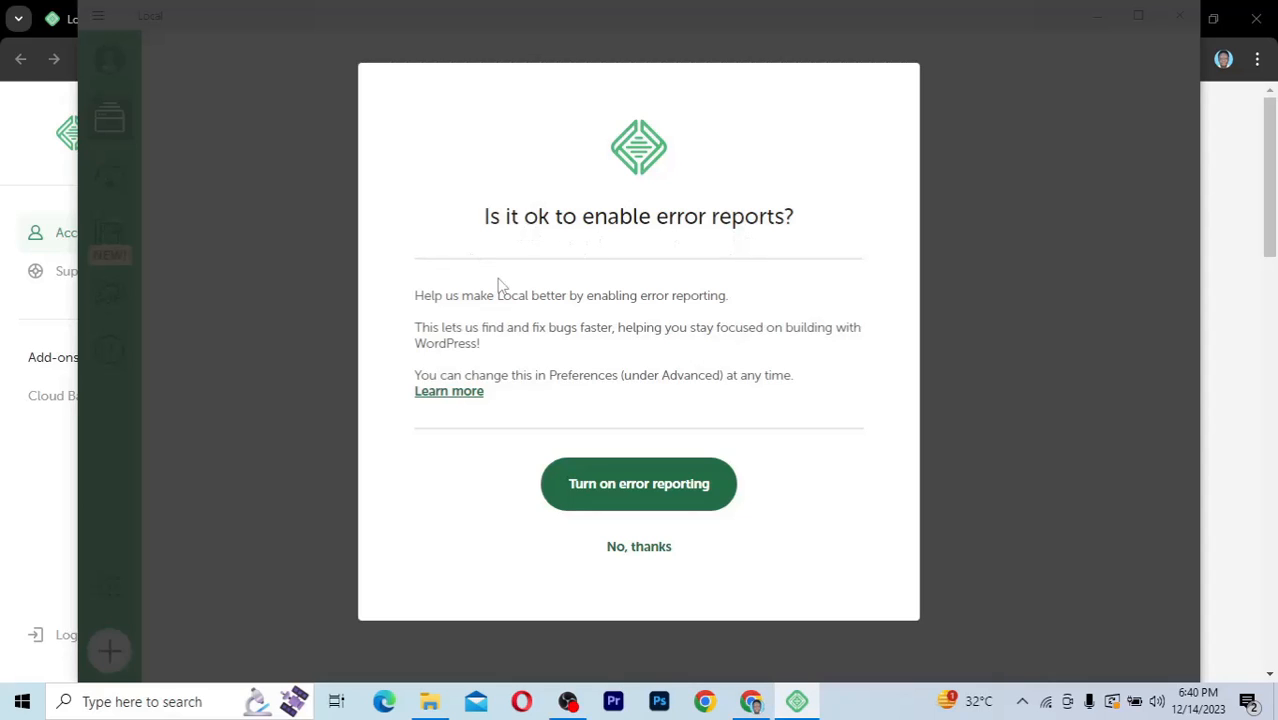
click(628, 489)
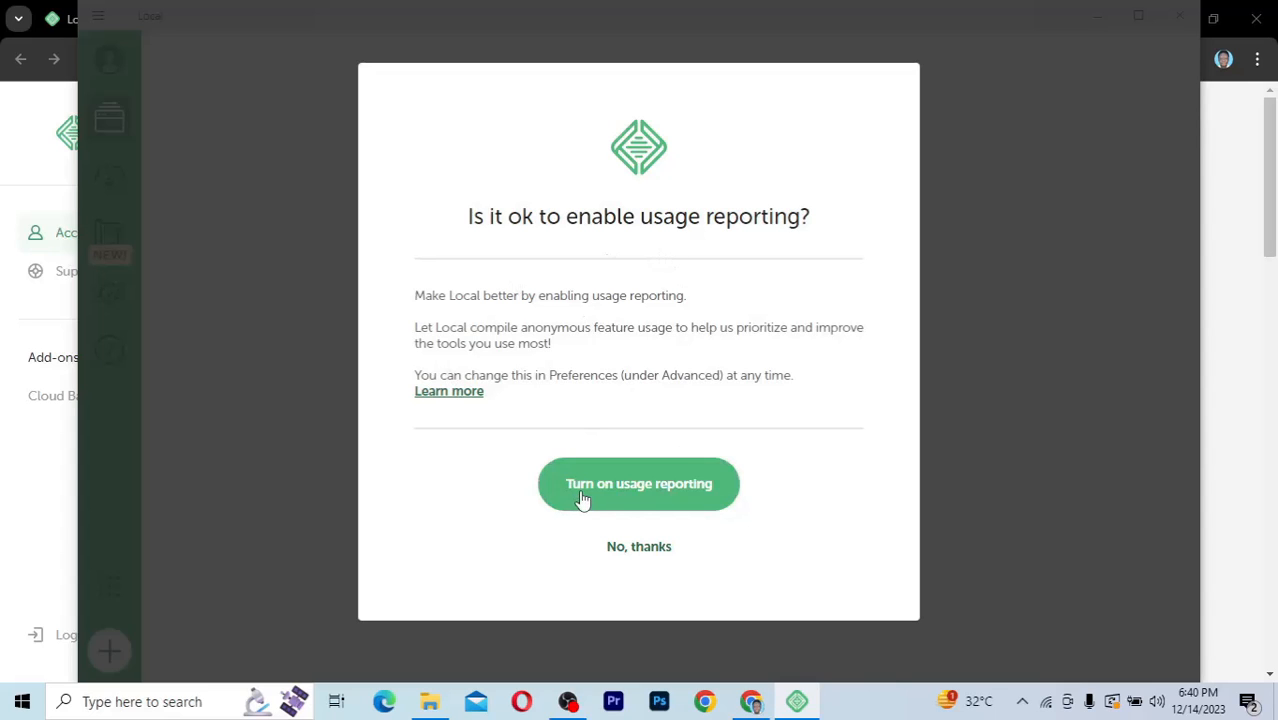
click(641, 494)
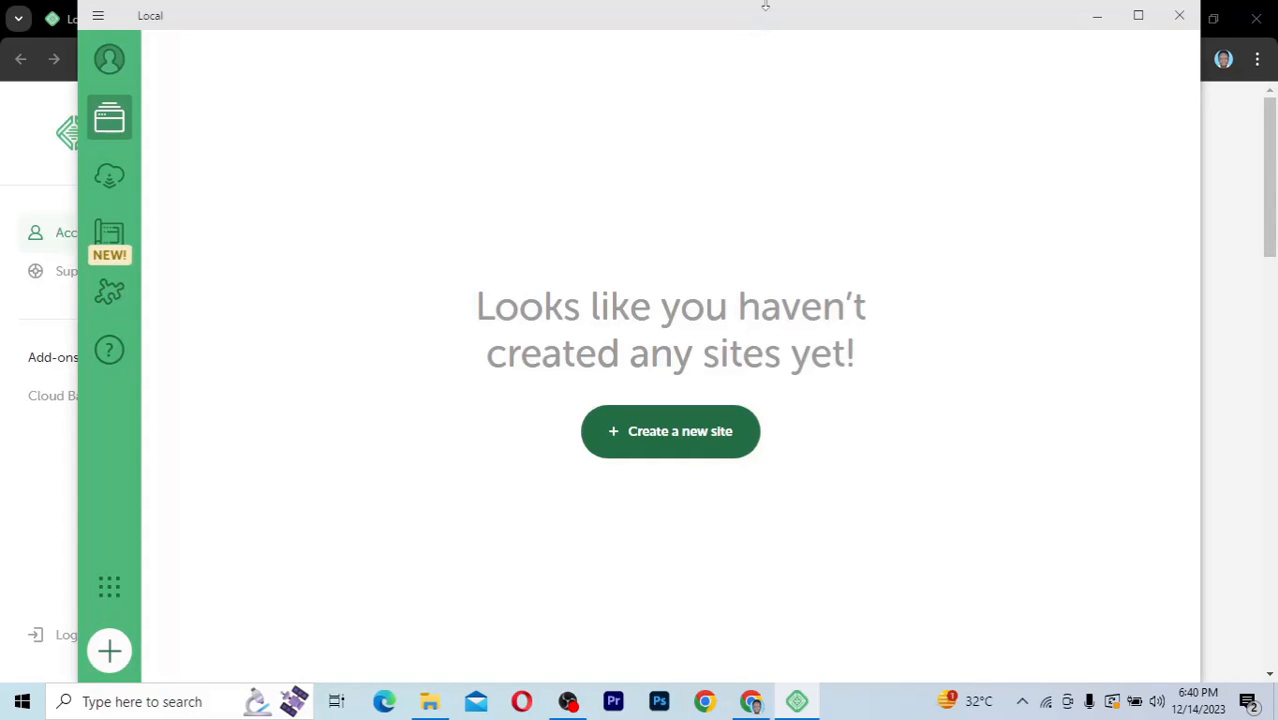
drag(765, 6, 742, 66)
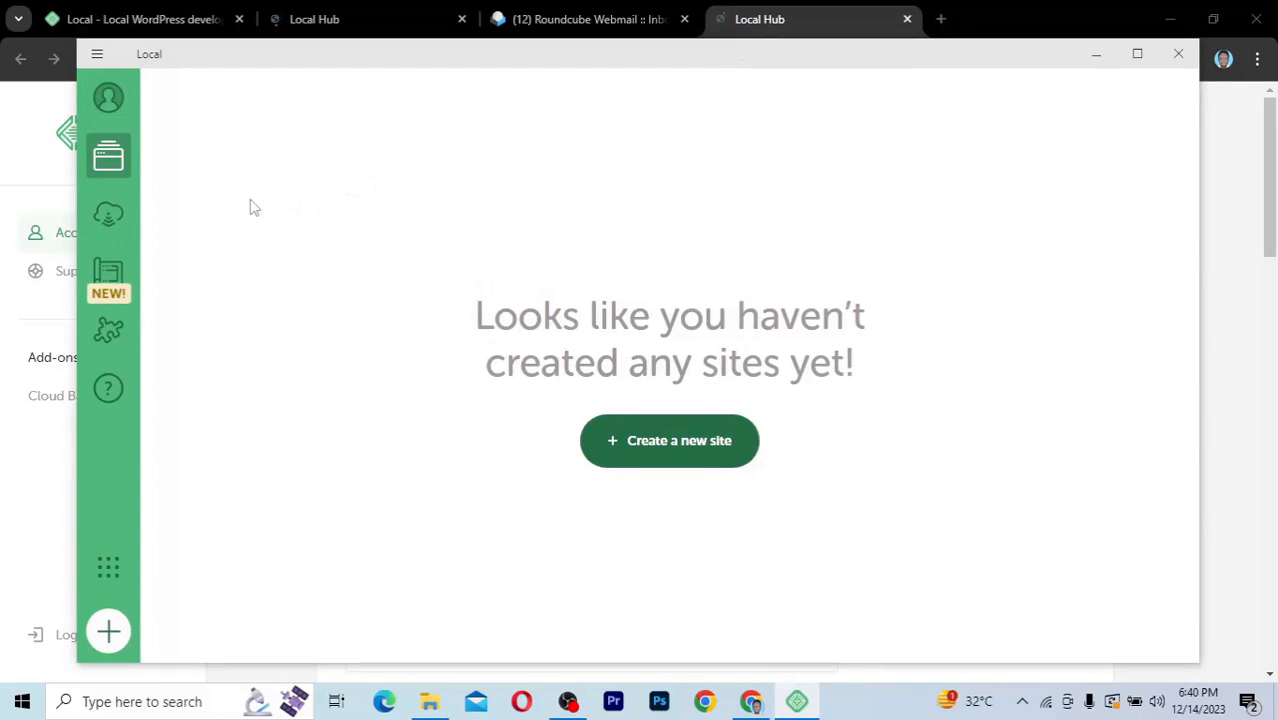
click(109, 99)
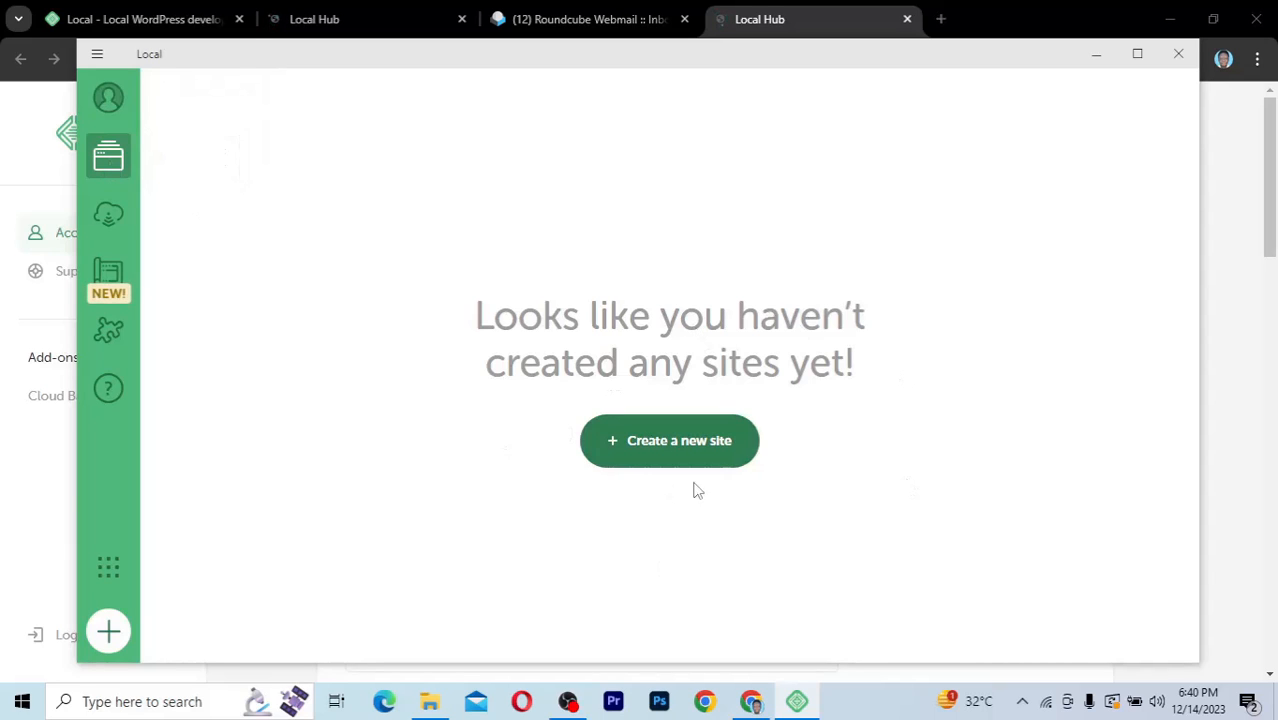
Open the Connect page and look over its WP Engine and Flywheel hosting options
click(110, 220)
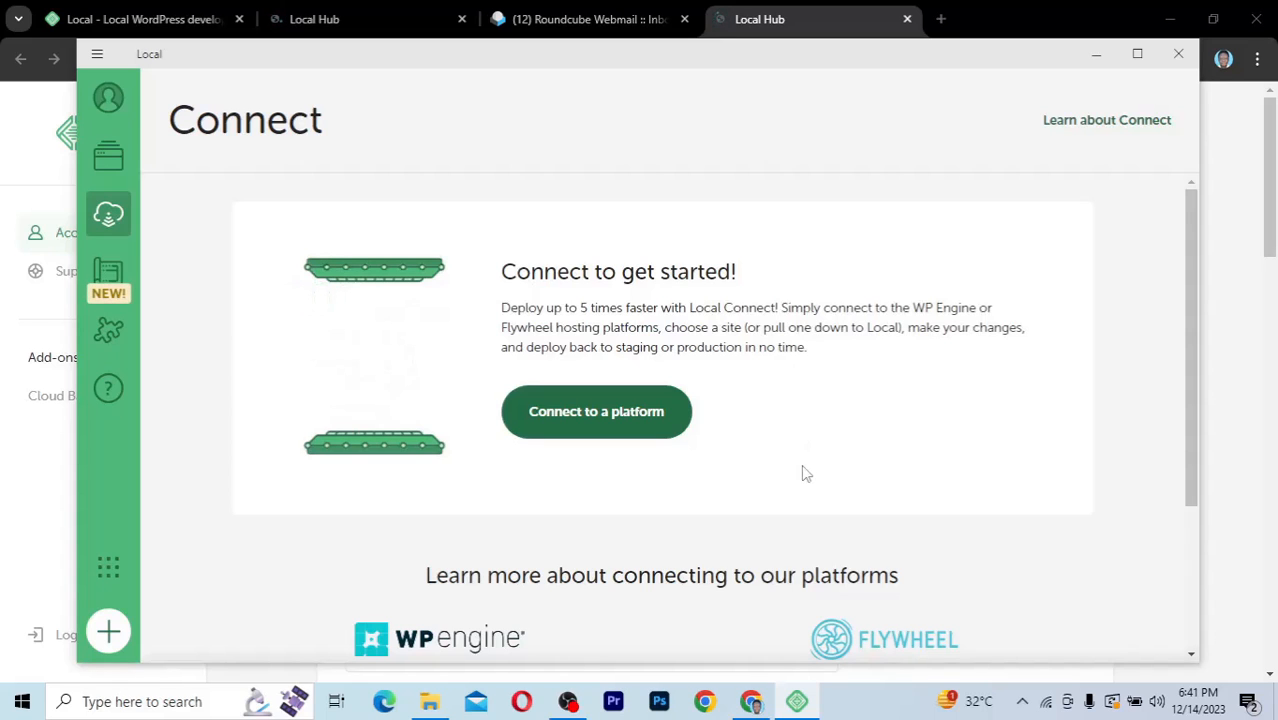
scroll(778, 452, down, 3)
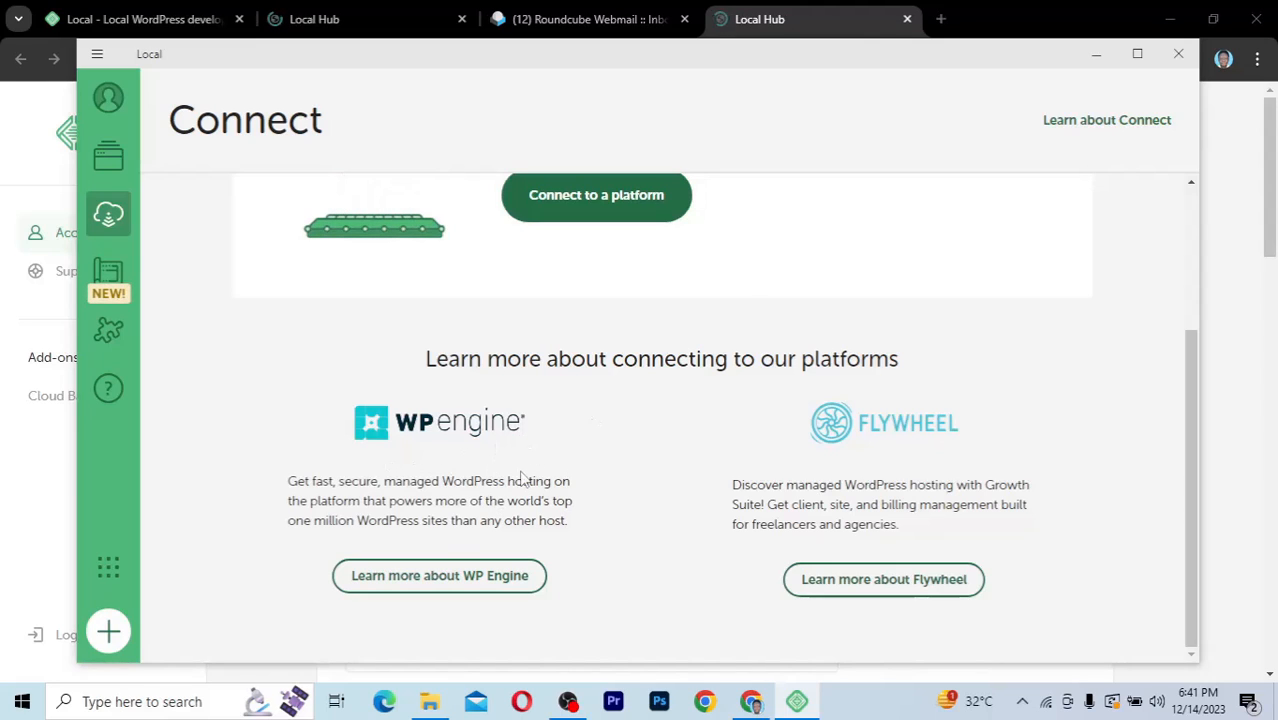
scroll(632, 545, up, 3)
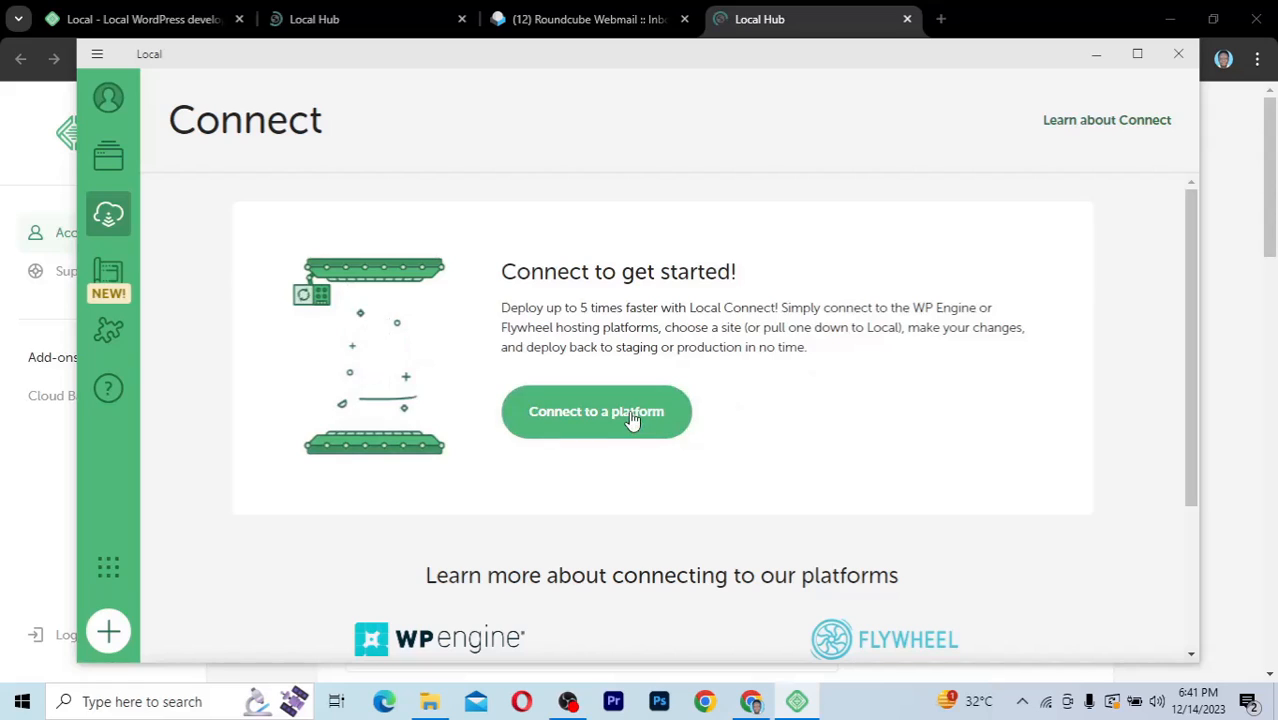
Switch to the Blueprints page, which shows no saved Blueprints
click(107, 276)
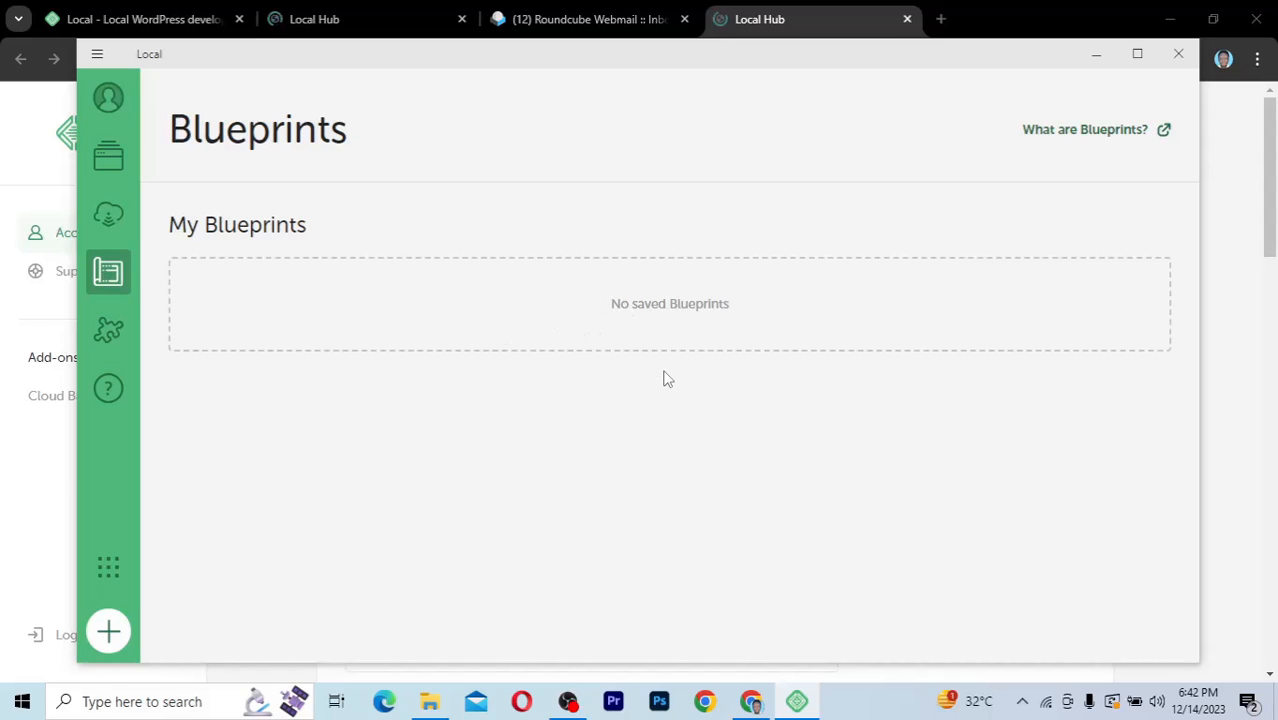
Open the Add-ons page and scroll through the library extensions
click(109, 333)
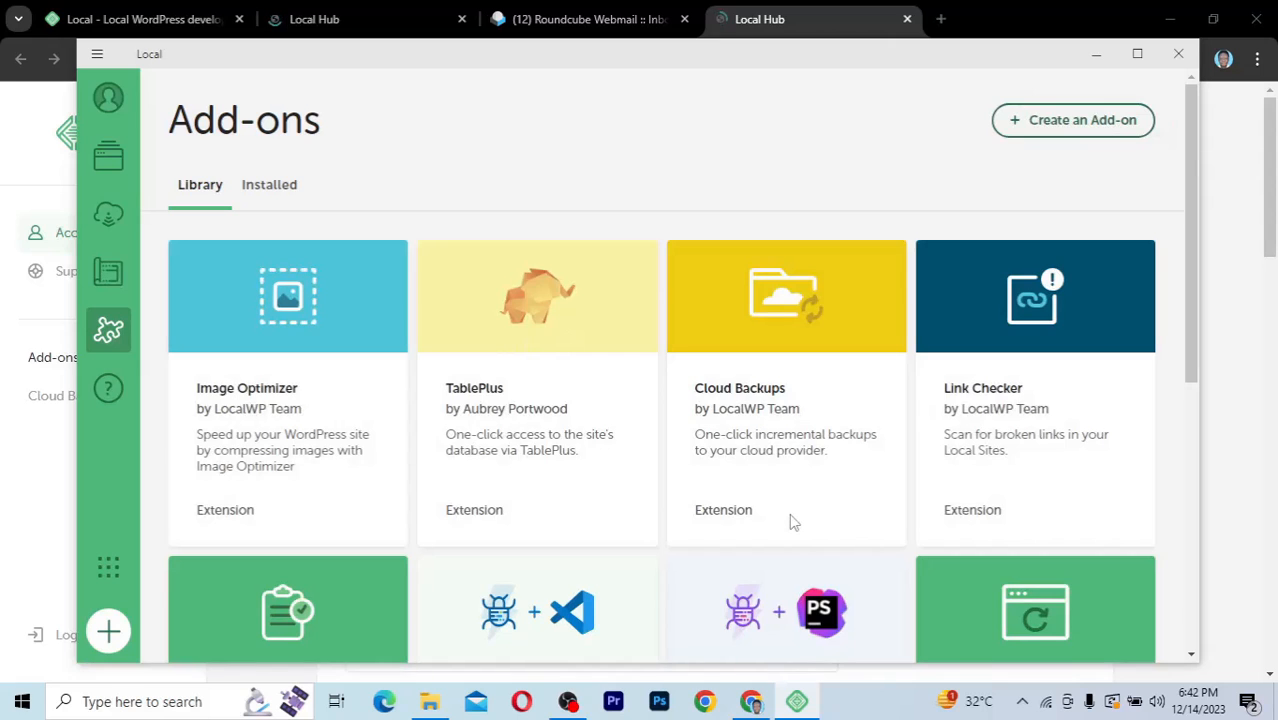
scroll(791, 521, down, 2)
scroll(790, 515, down, 3)
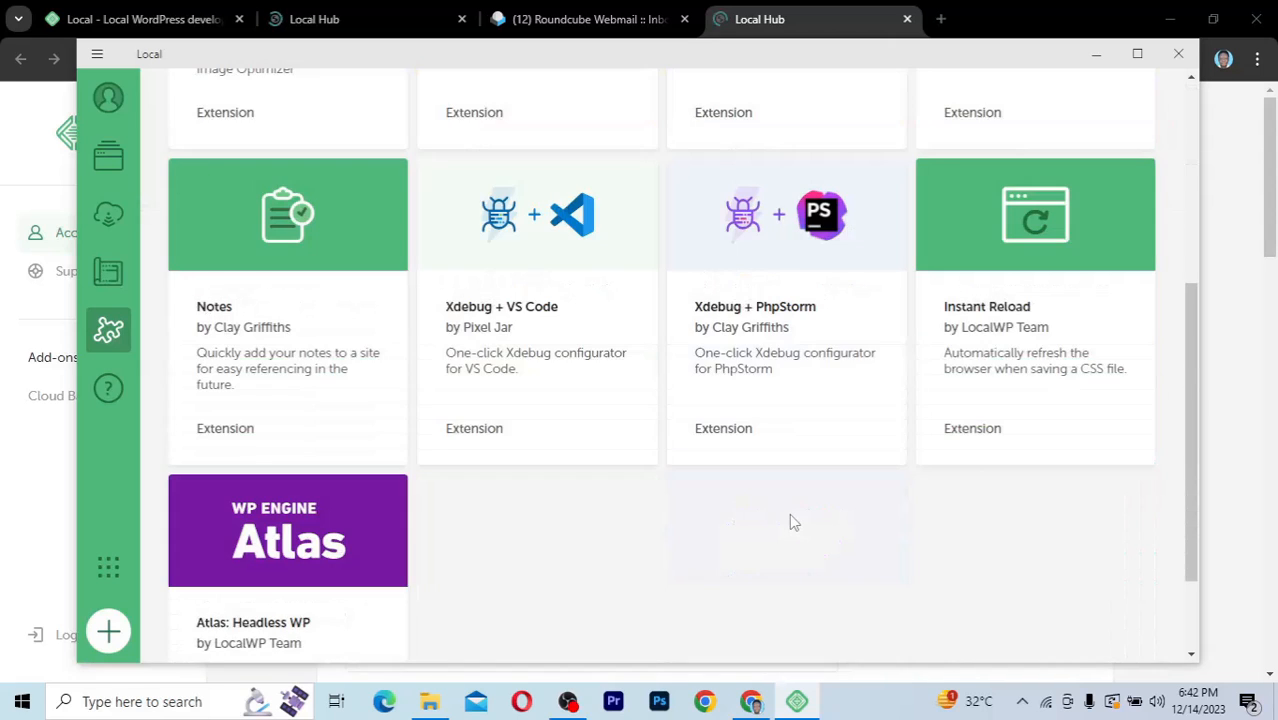
scroll(790, 515, down, 2)
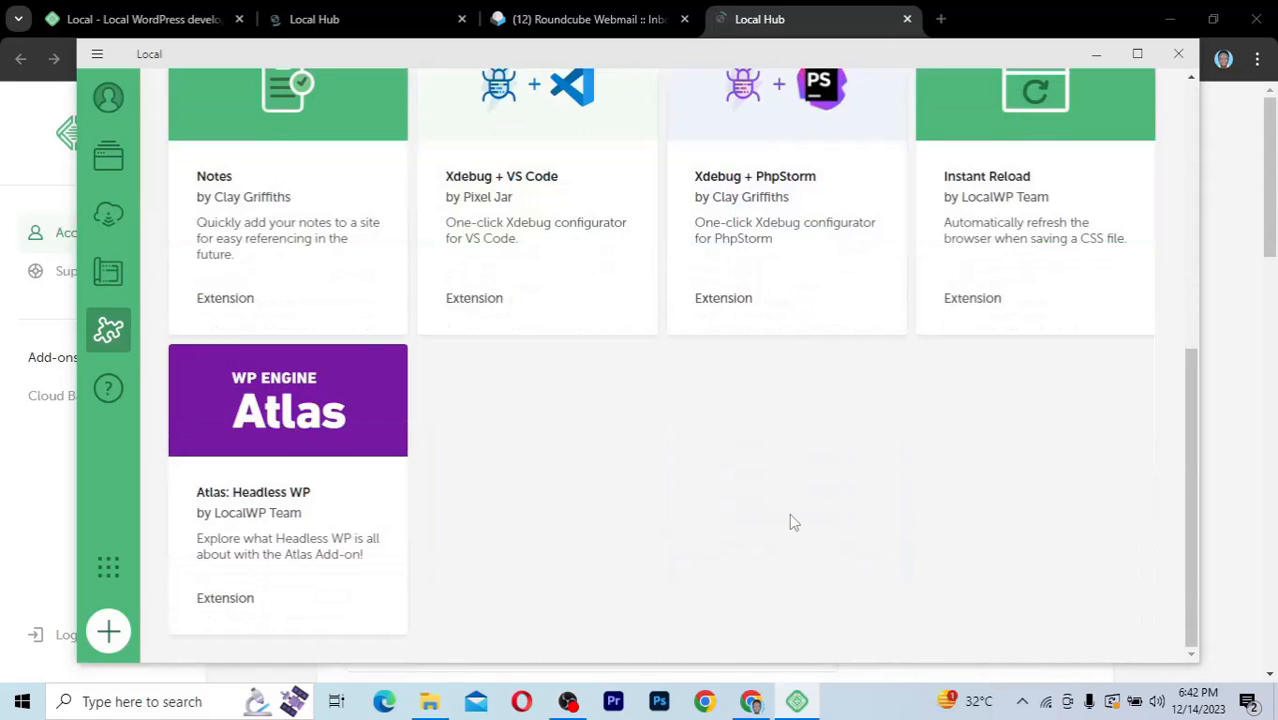
scroll(792, 521, up, 7)
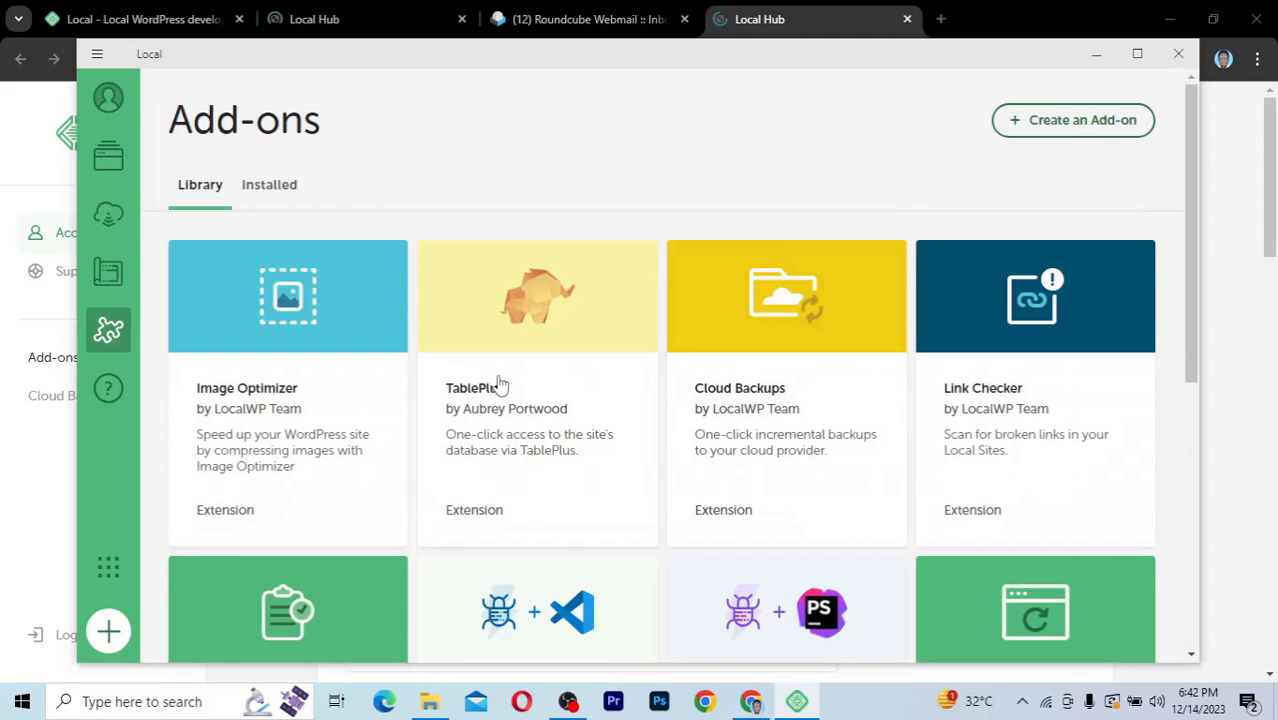
Check the Installed tab for add-ons, then return to browsing the Library
click(274, 189)
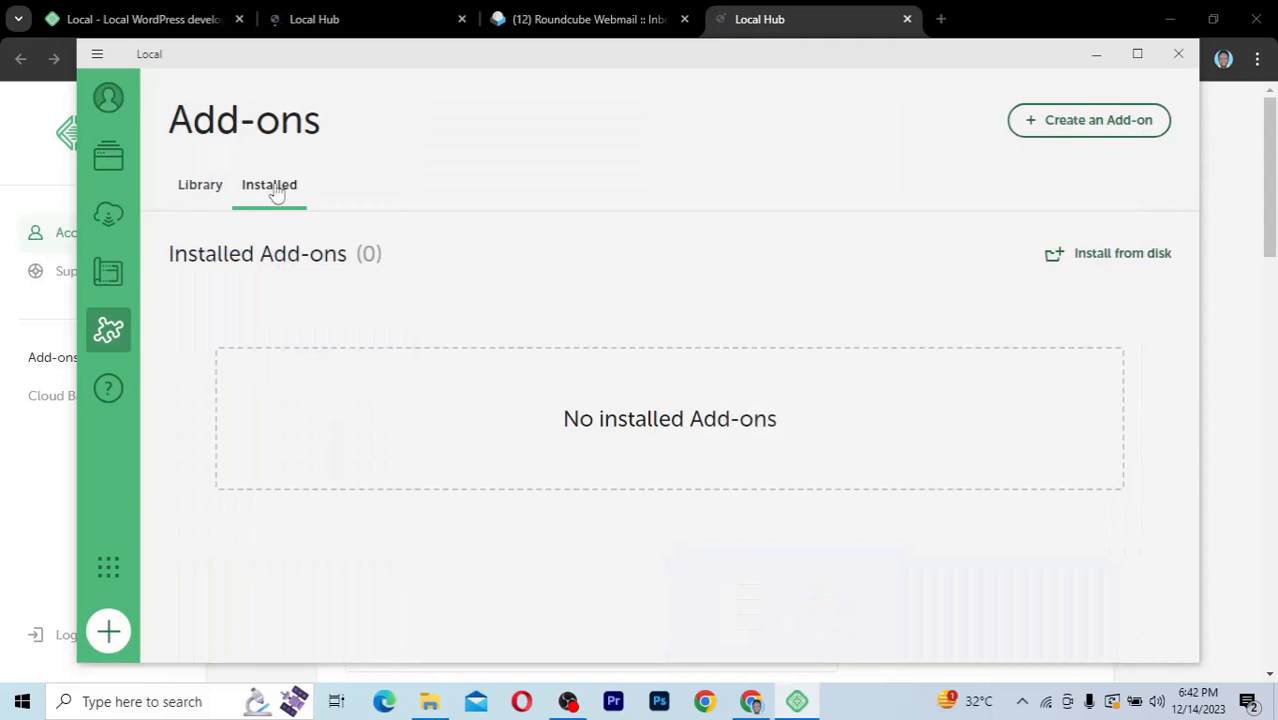
click(206, 190)
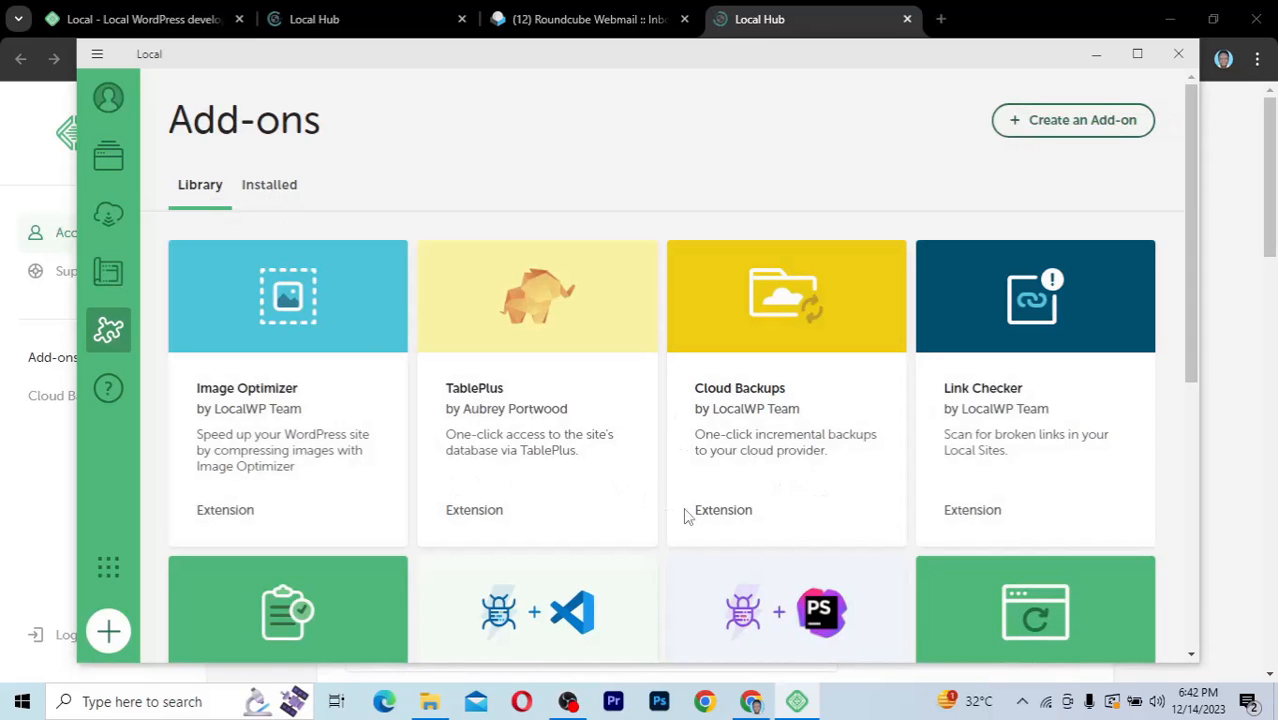
scroll(685, 512, down, 4)
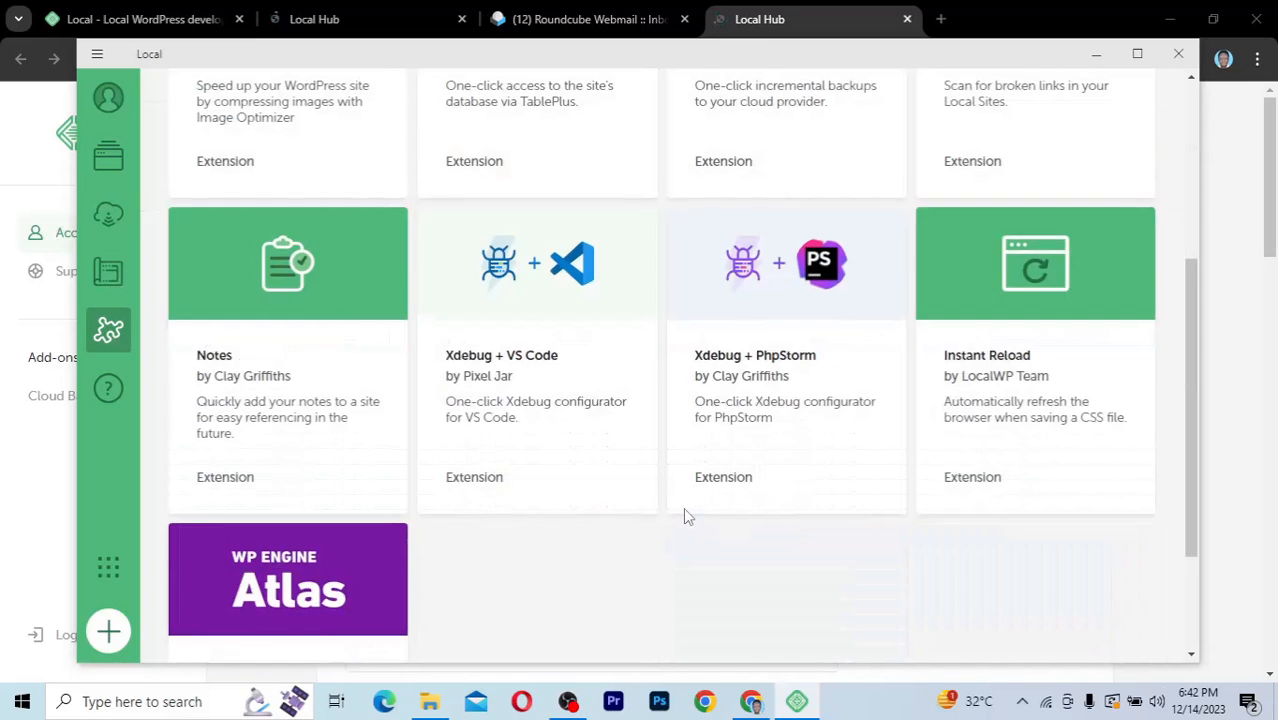
scroll(685, 512, up, 1)
scroll(683, 507, up, 1)
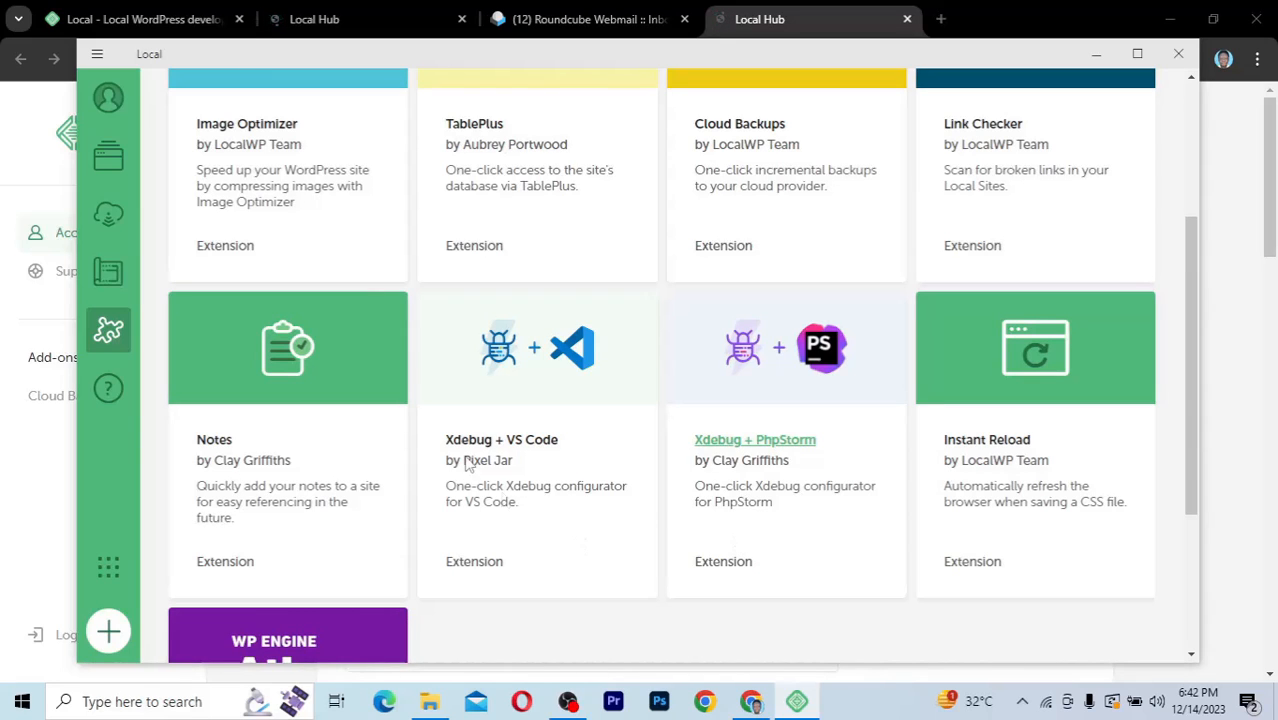
scroll(670, 594, down, 3)
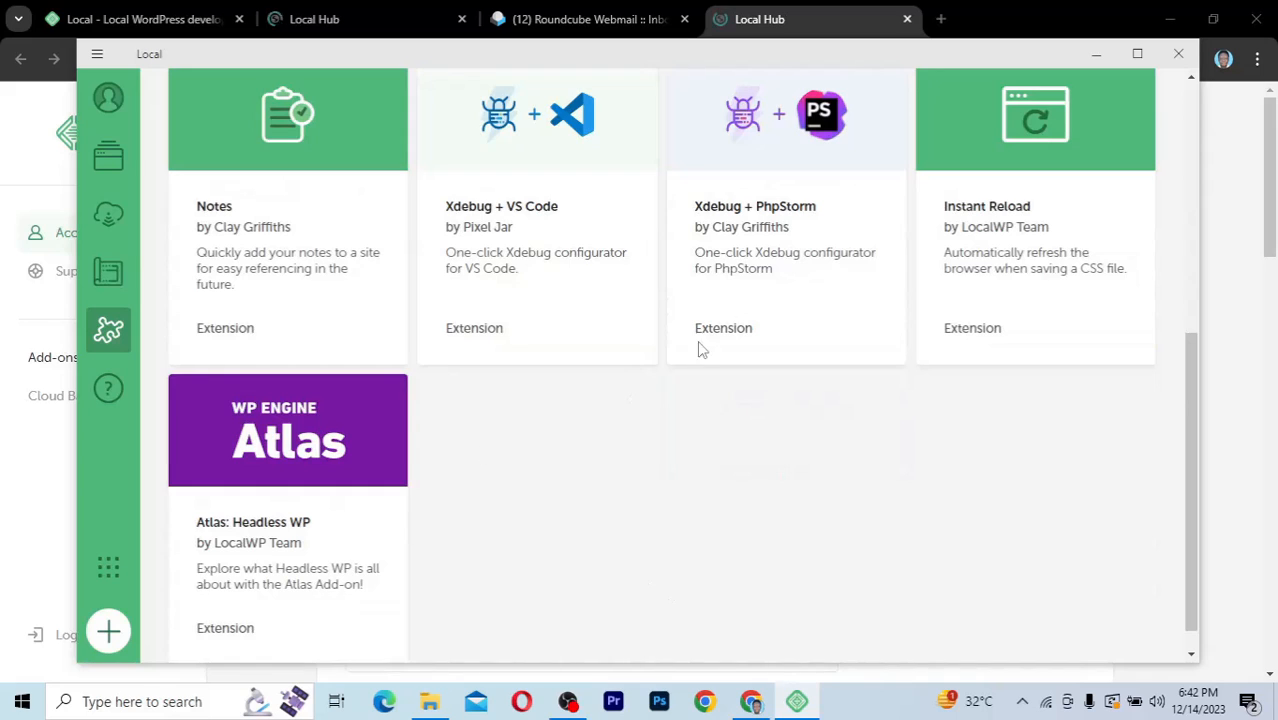
scroll(704, 346, up, 6)
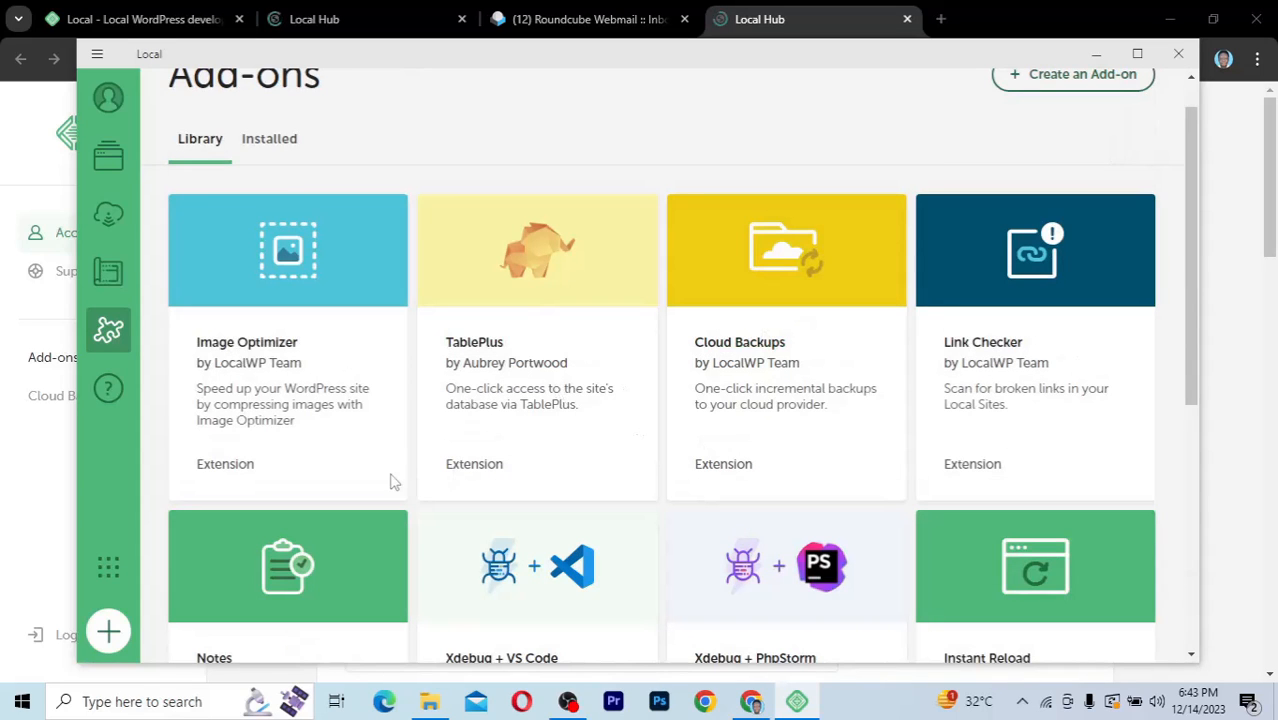
Open the Get help page and briefly view the 'More from WP Engine' products panel
click(107, 396)
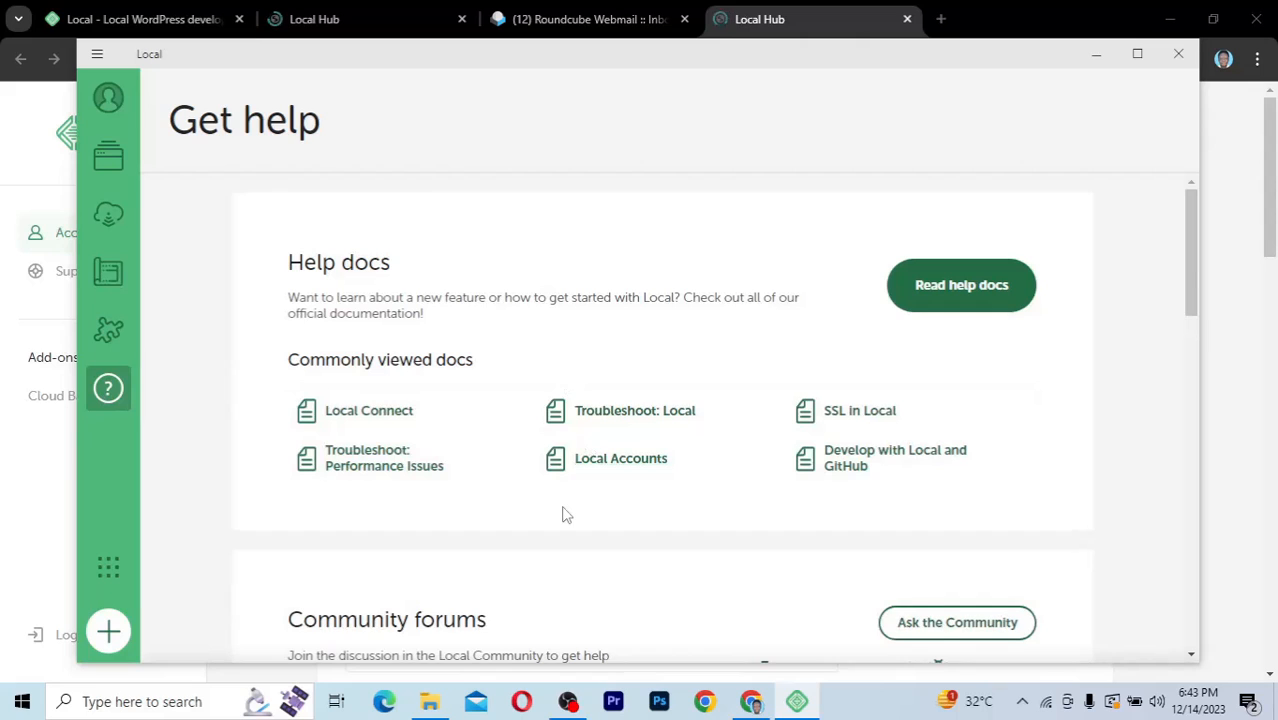
scroll(563, 514, down, 3)
scroll(563, 514, up, 3)
click(106, 572)
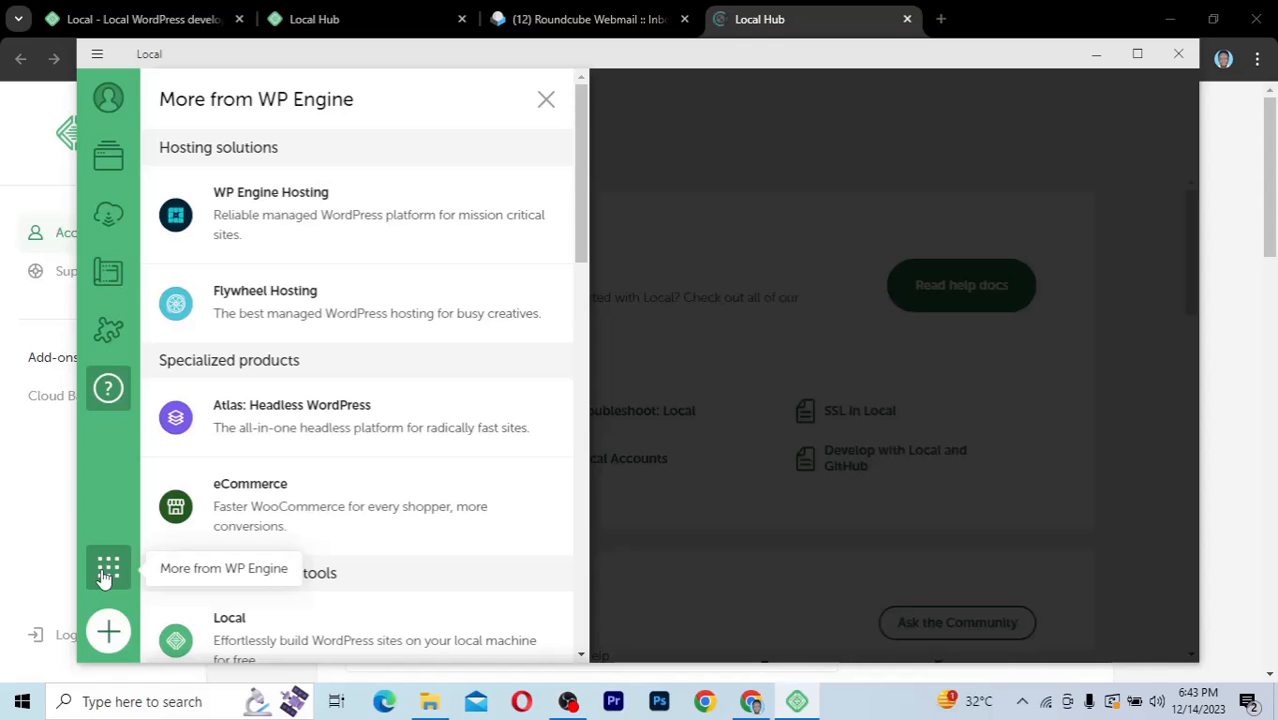
click(107, 572)
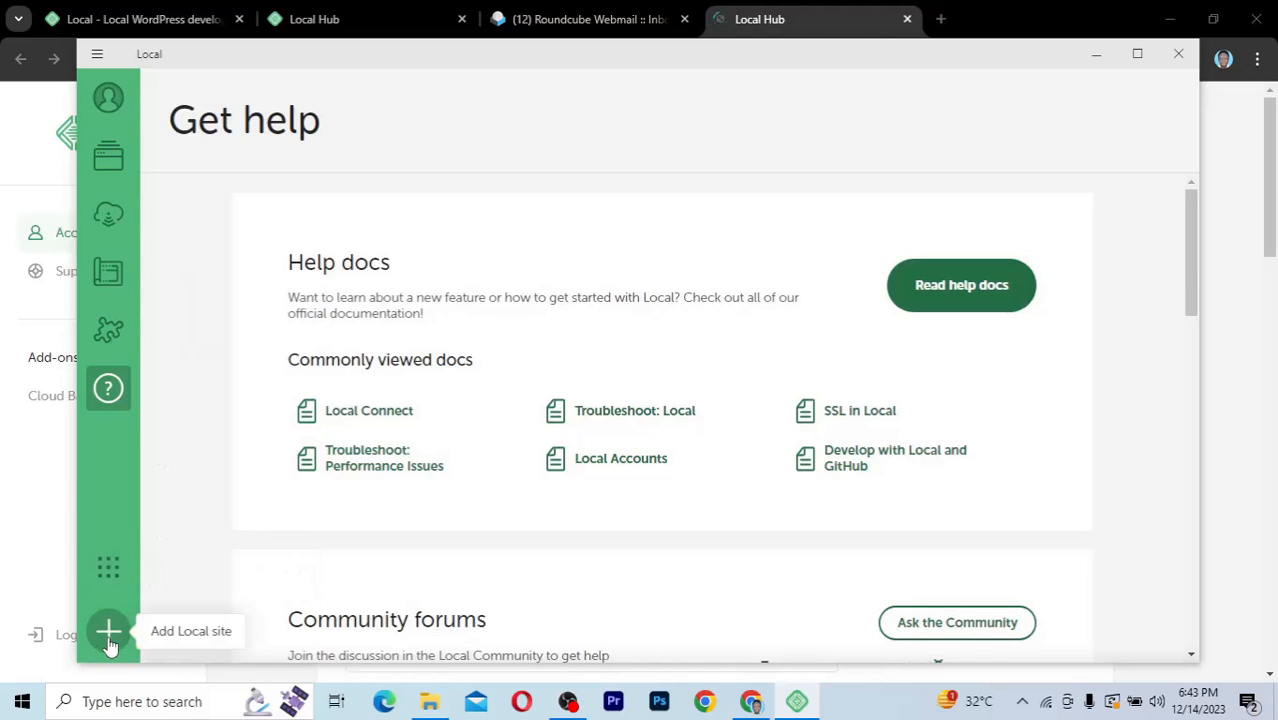
Go back to the Local sites list and start a brand-new site with 'Create a new site'
click(108, 172)
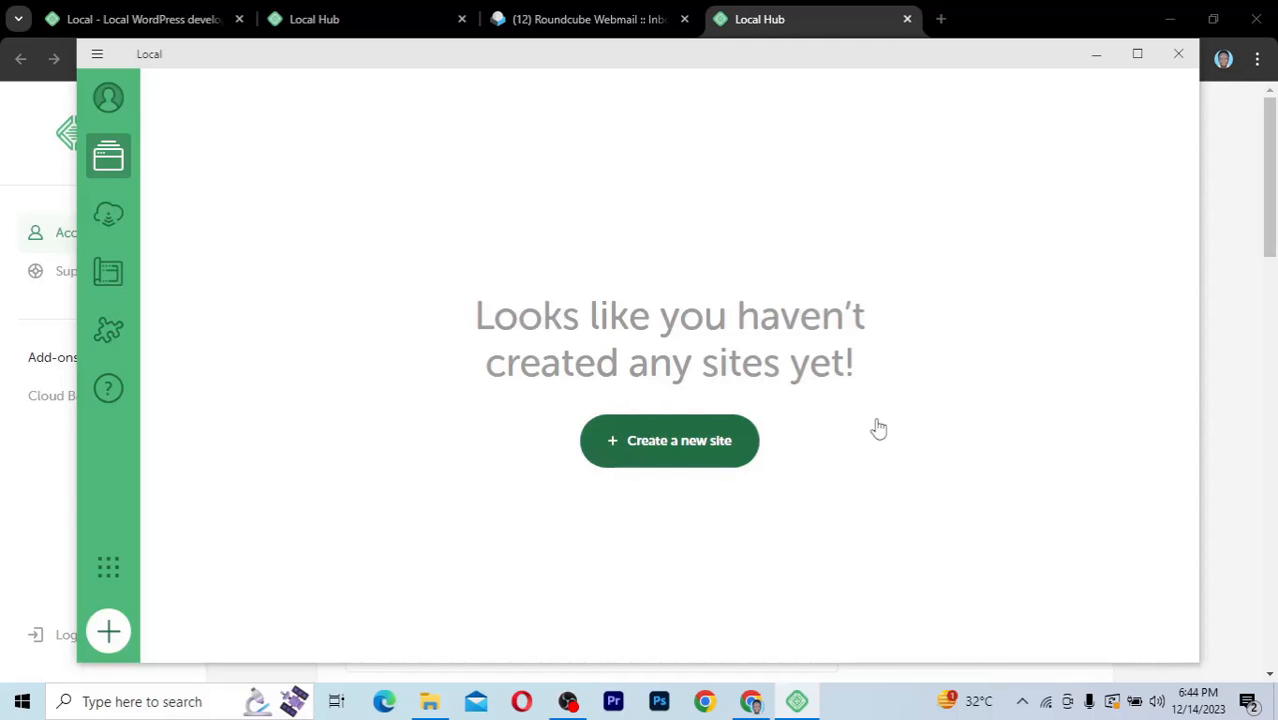
click(657, 443)
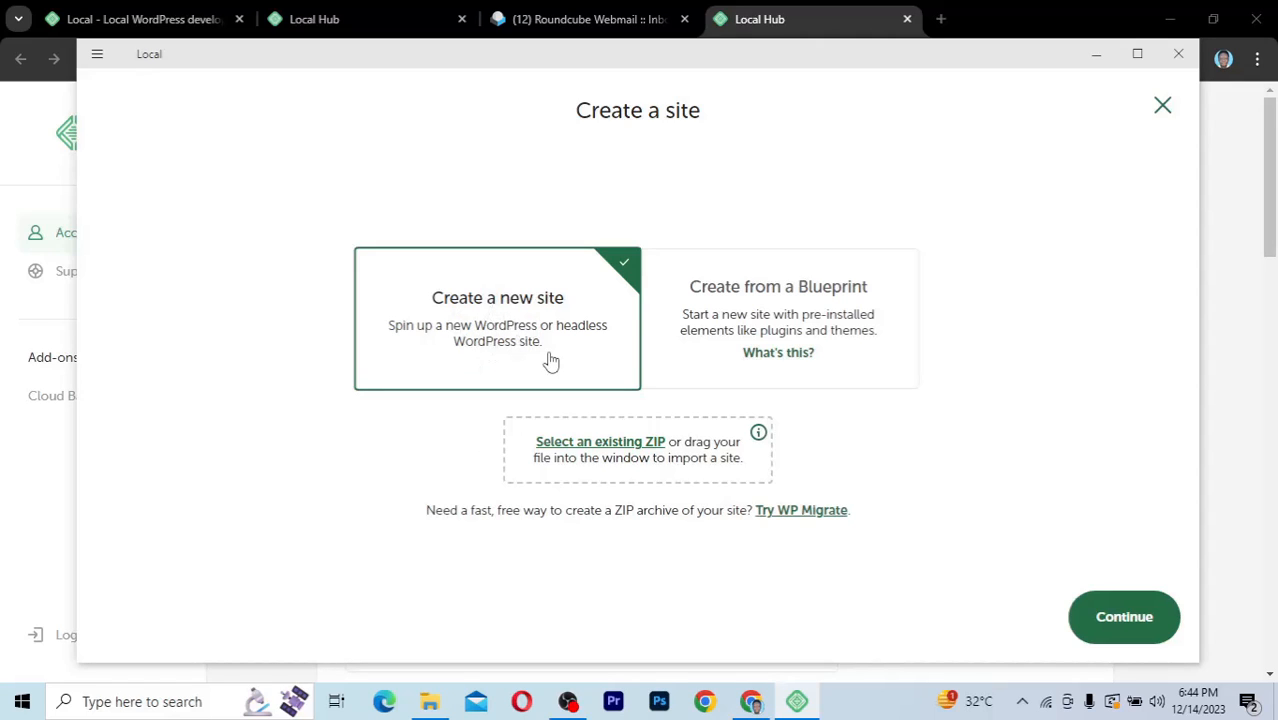
Name the site 'Kaetech Digital' and expand Advanced options to show domain kaetech-digital.local
click(1124, 616)
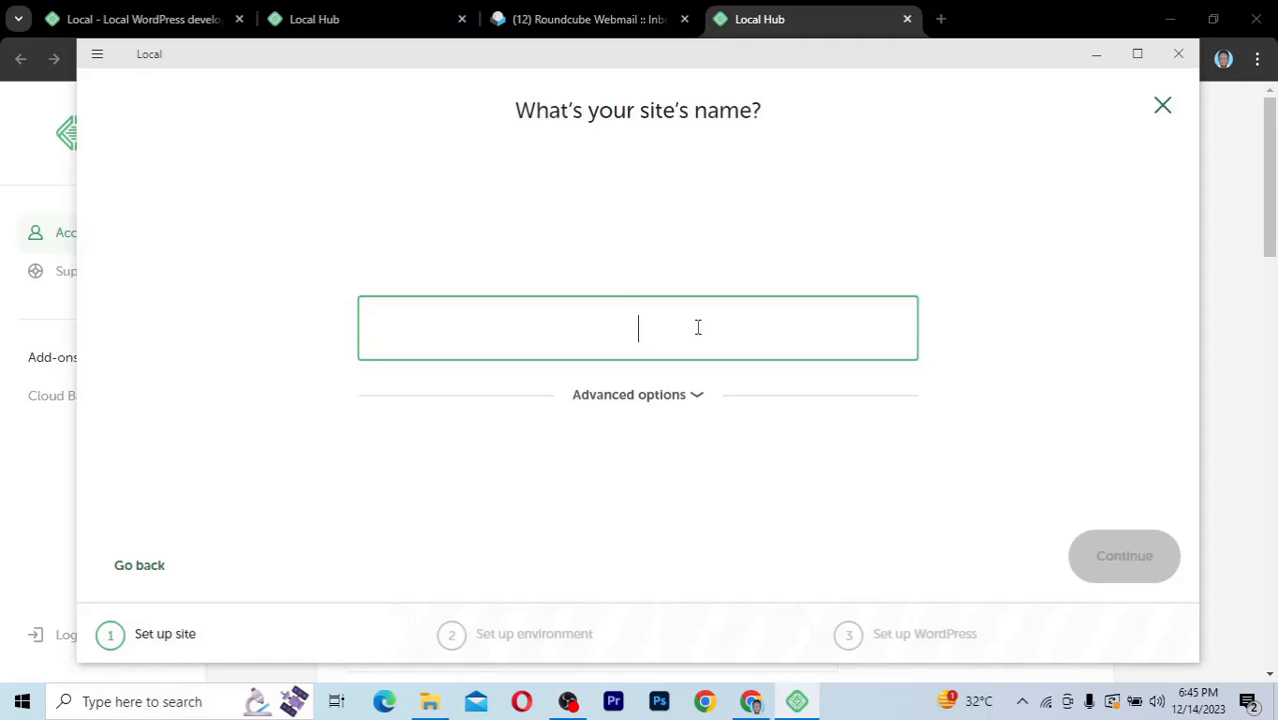
text(Kaetech)
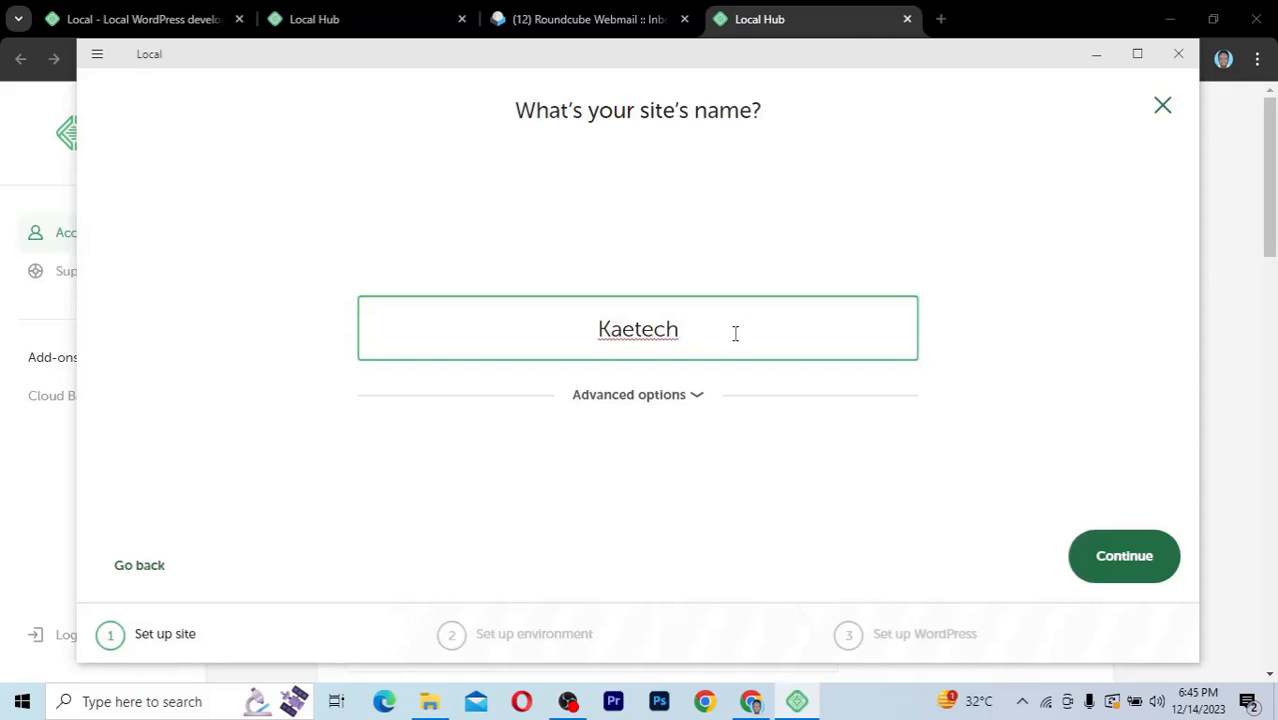
text( D)
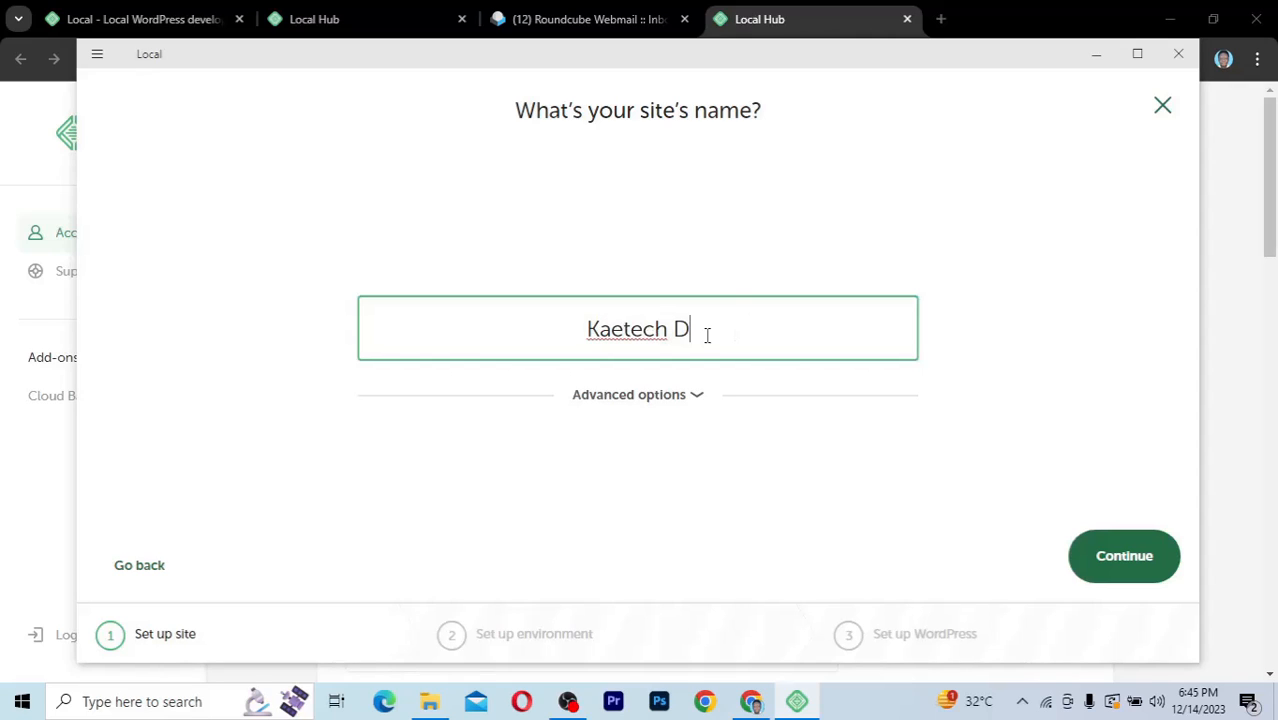
text(igital)
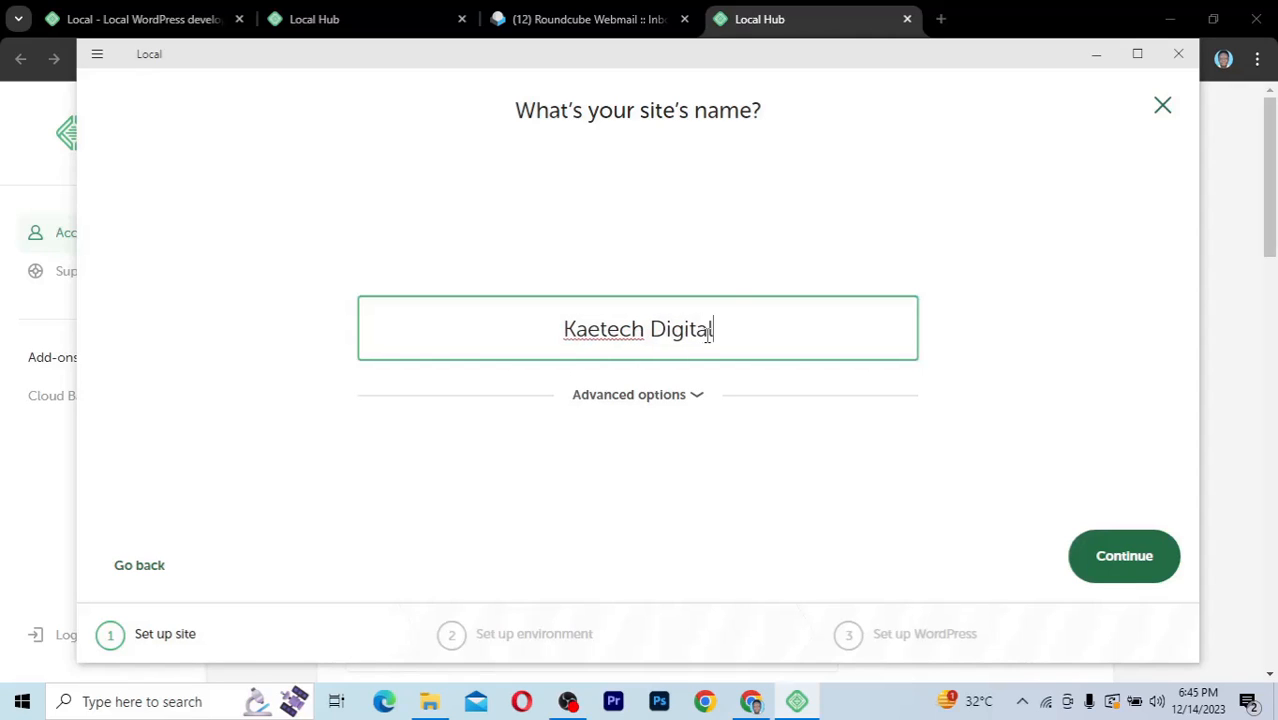
click(690, 397)
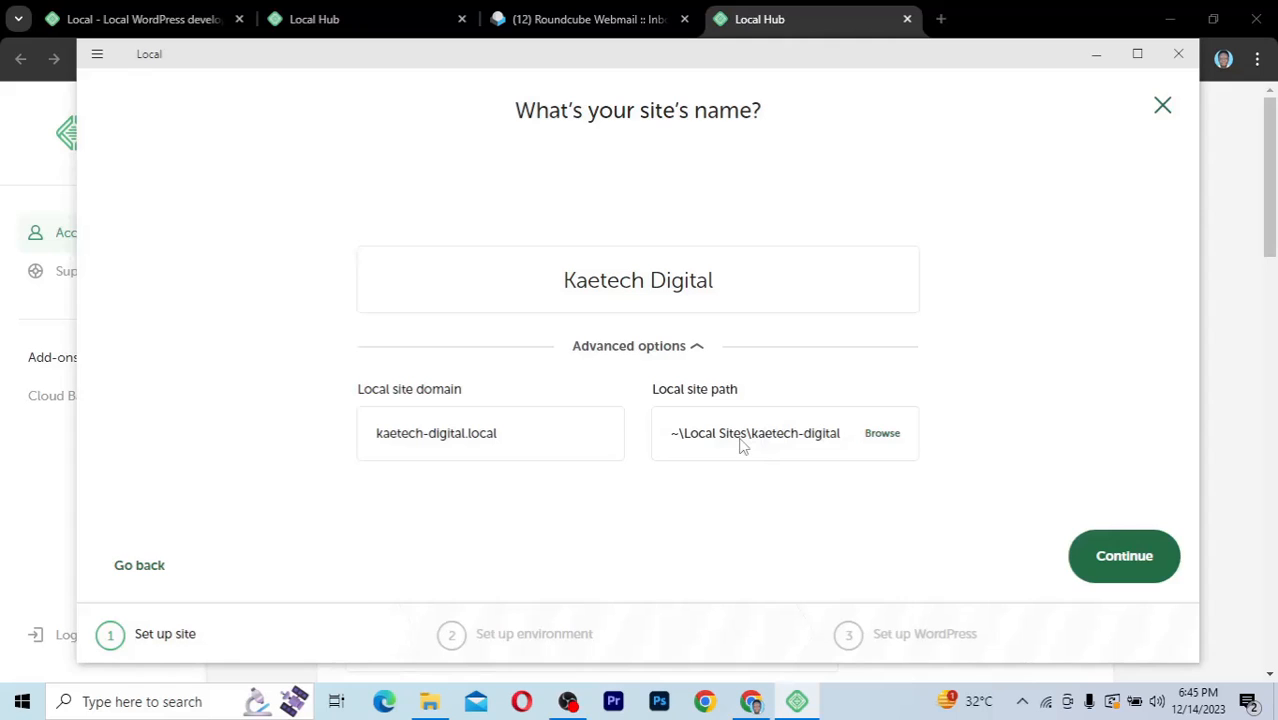
Keep the default ~\Local Sites\kaetech-digital folder and continue to the environment step
click(890, 440)
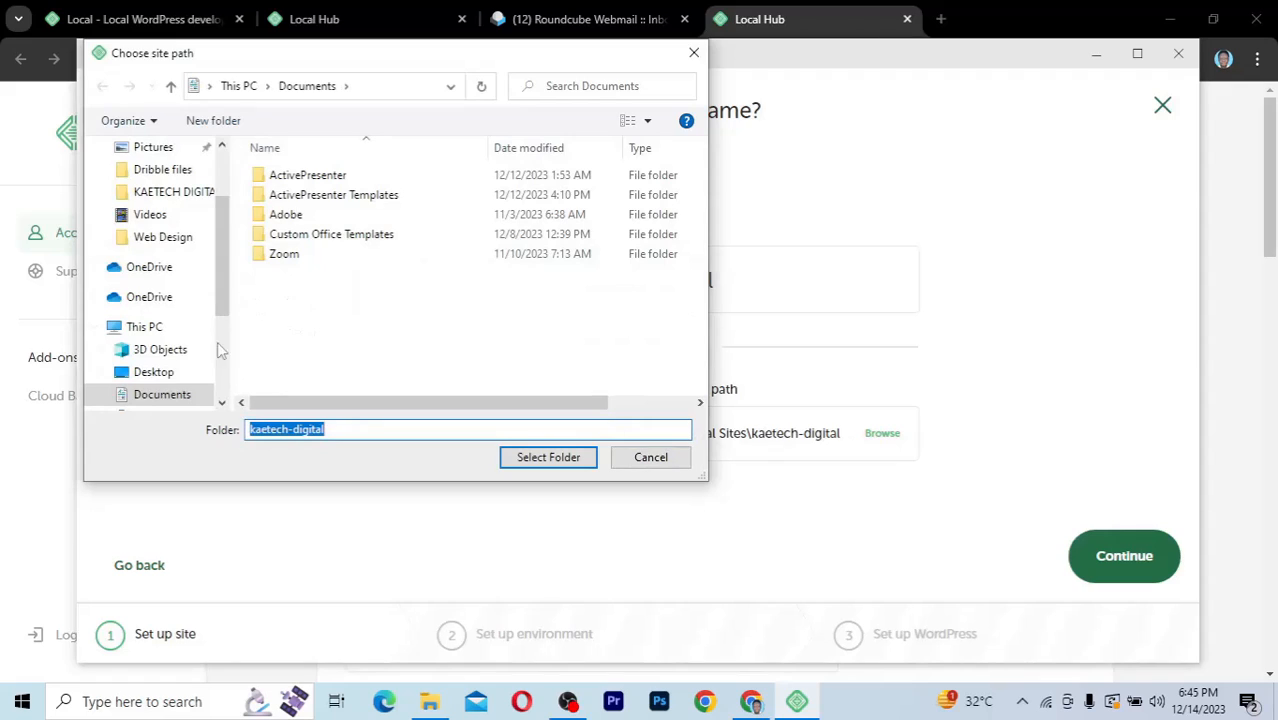
click(655, 457)
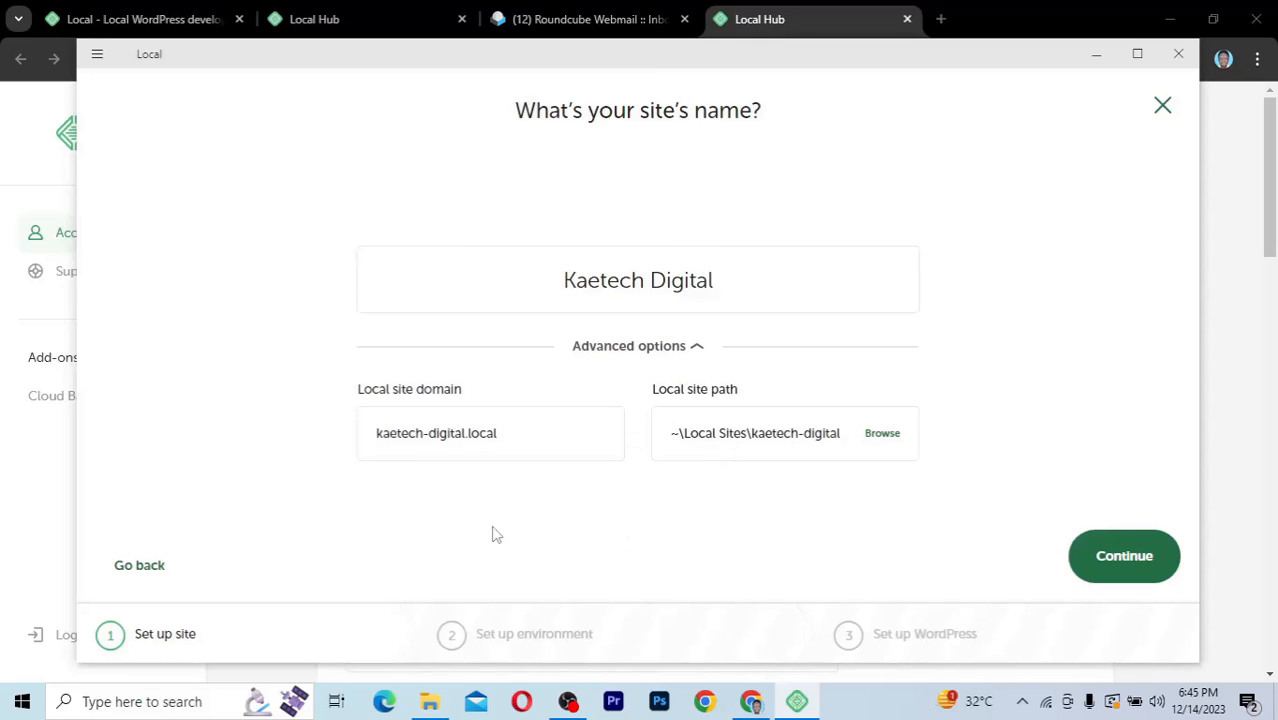
click(1115, 559)
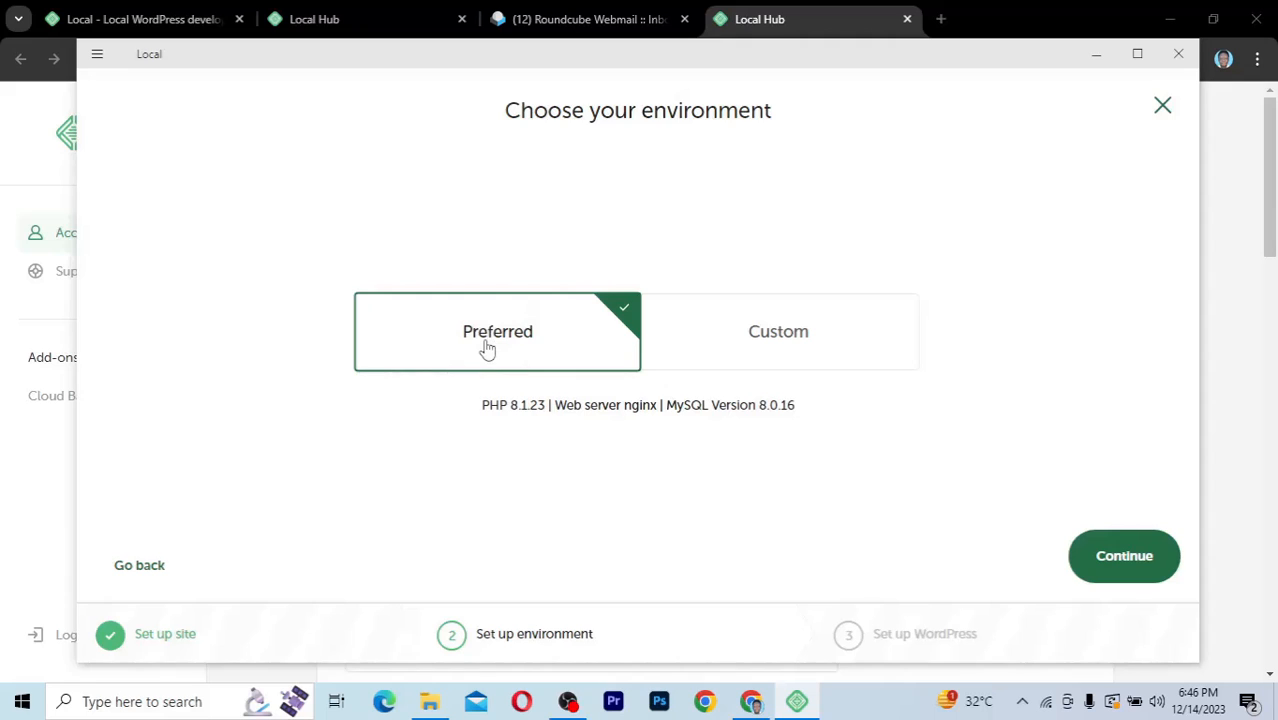
Keep the Preferred environment (PHP 8.1.23, nginx, MySQL 8.0.16) over Custom and continue
click(818, 356)
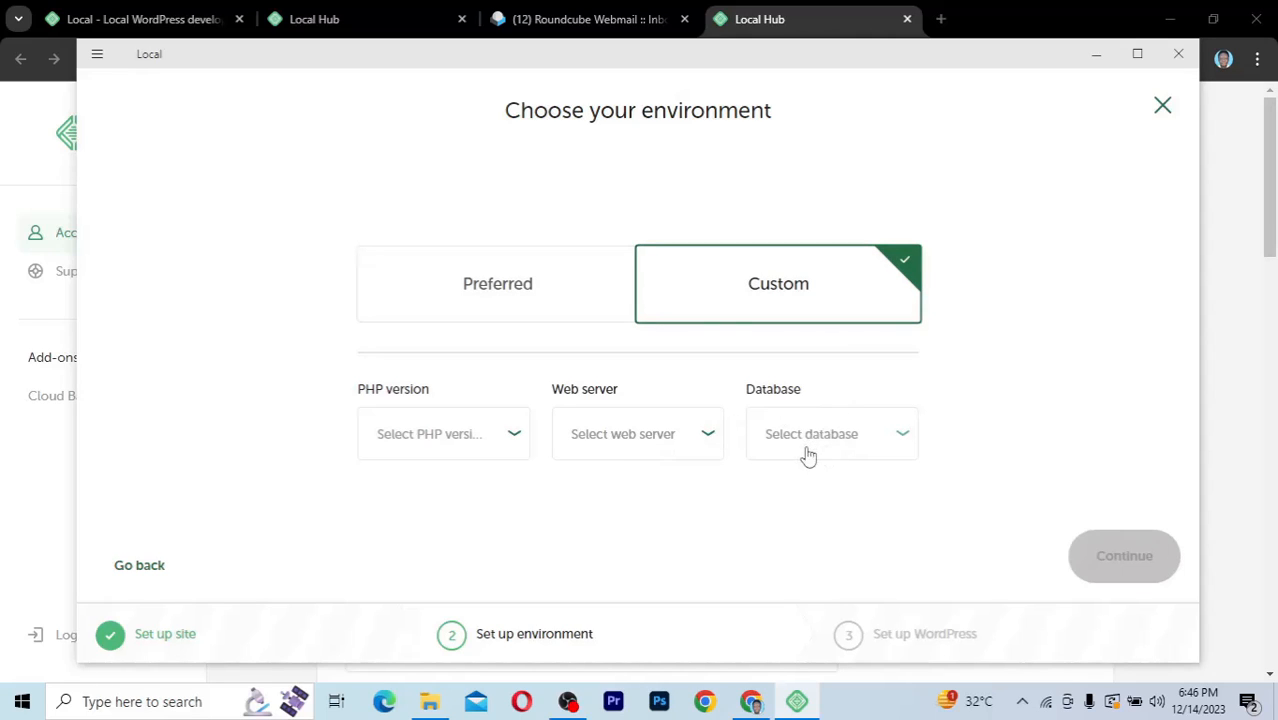
click(542, 284)
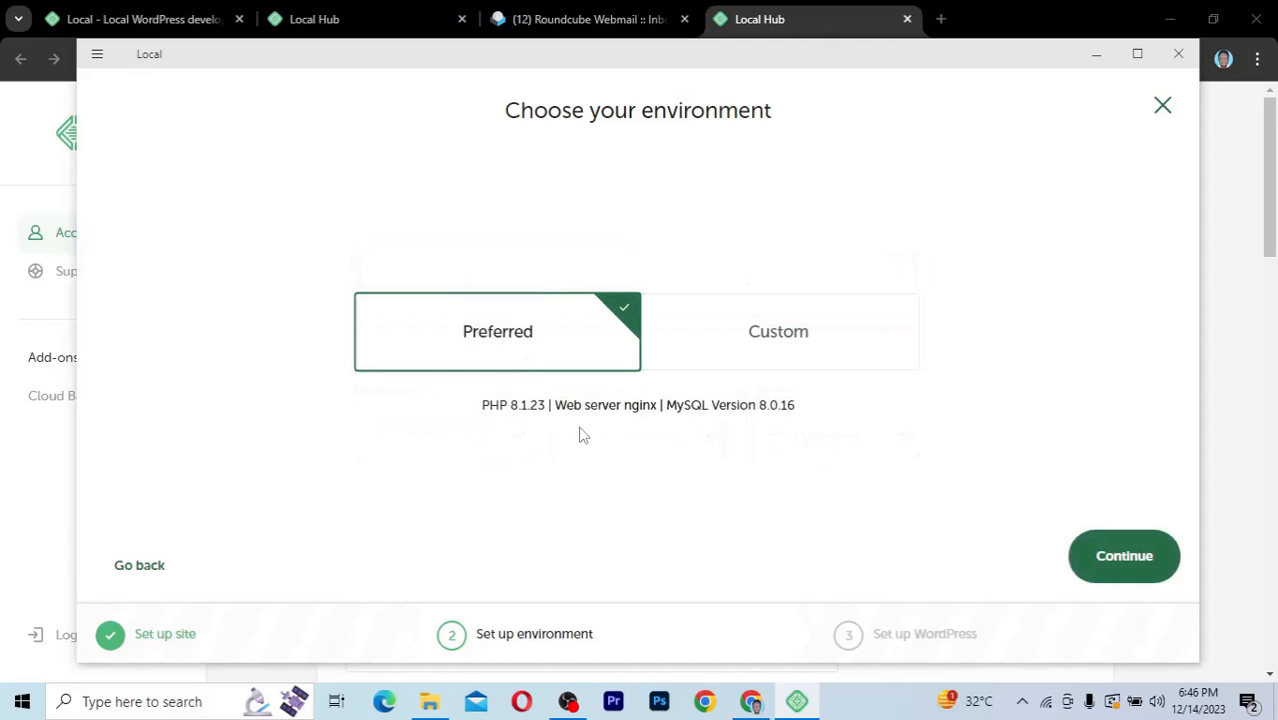
click(1115, 561)
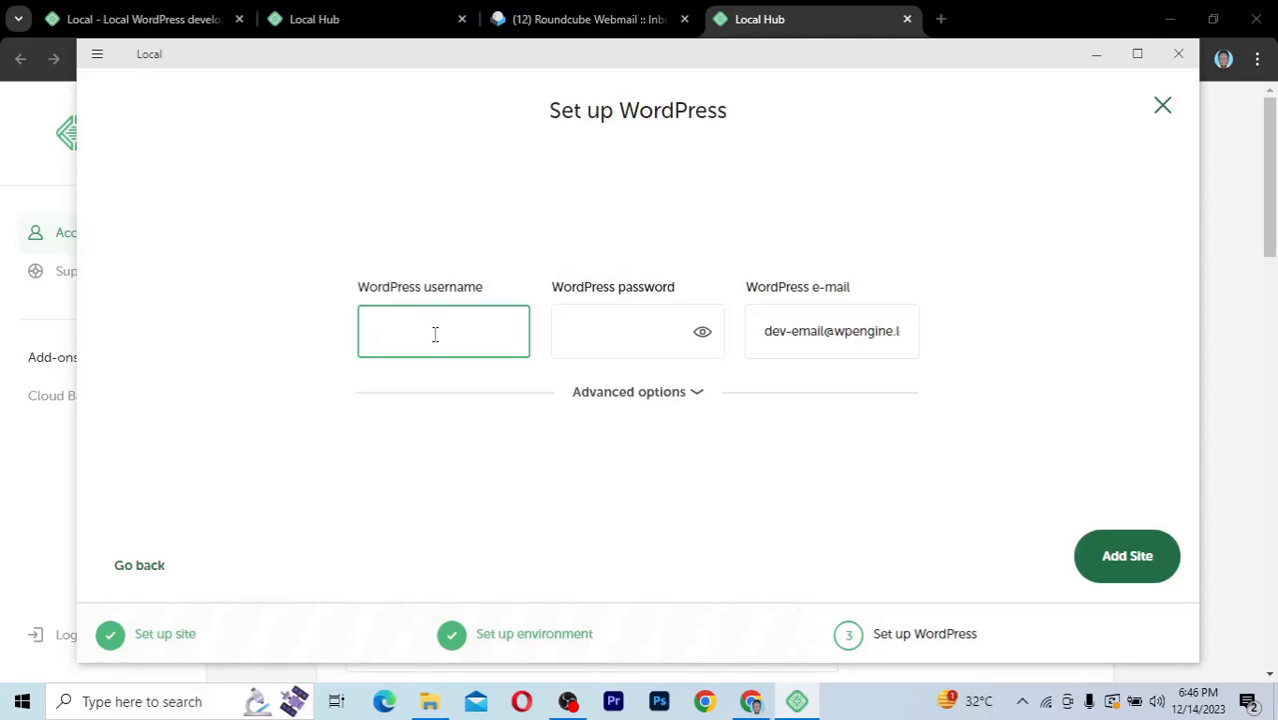
Enter the WordPress admin username and password, and replace the prefilled e-mail with the site's address
text(kaetech)
click(631, 330)
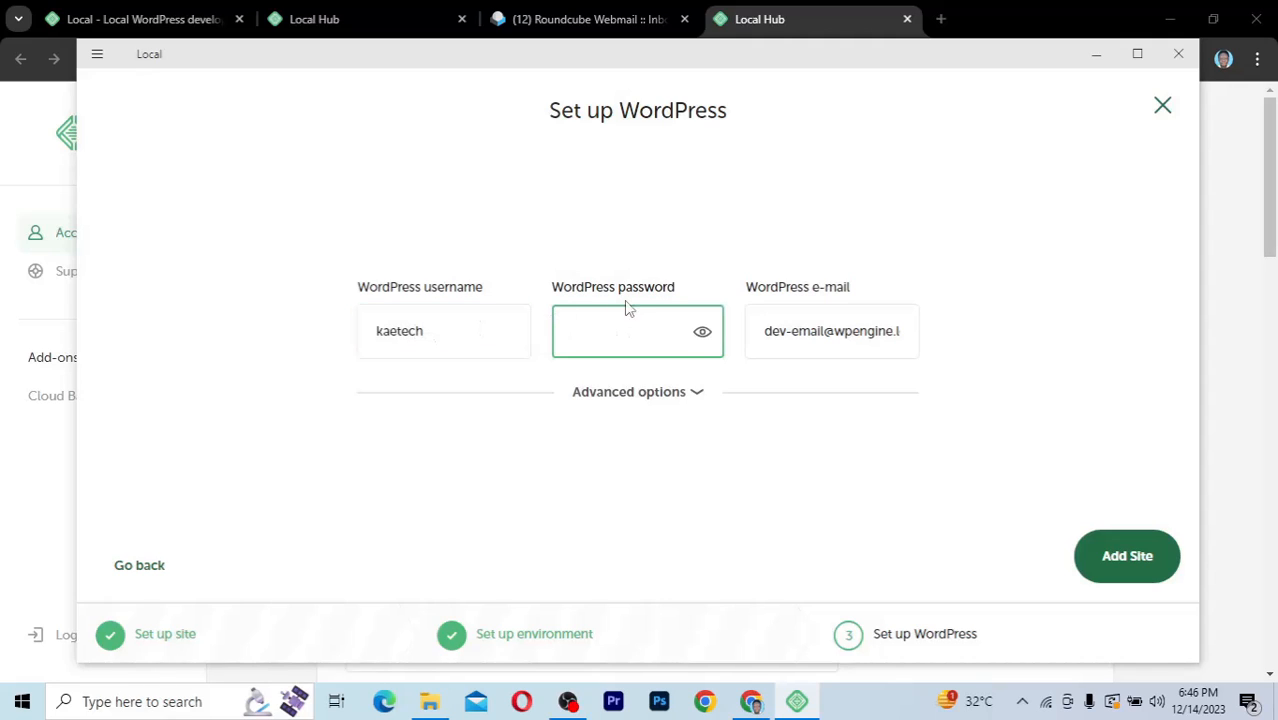
text(•••••••••••••)
click(809, 331)
key(ctrl+a)
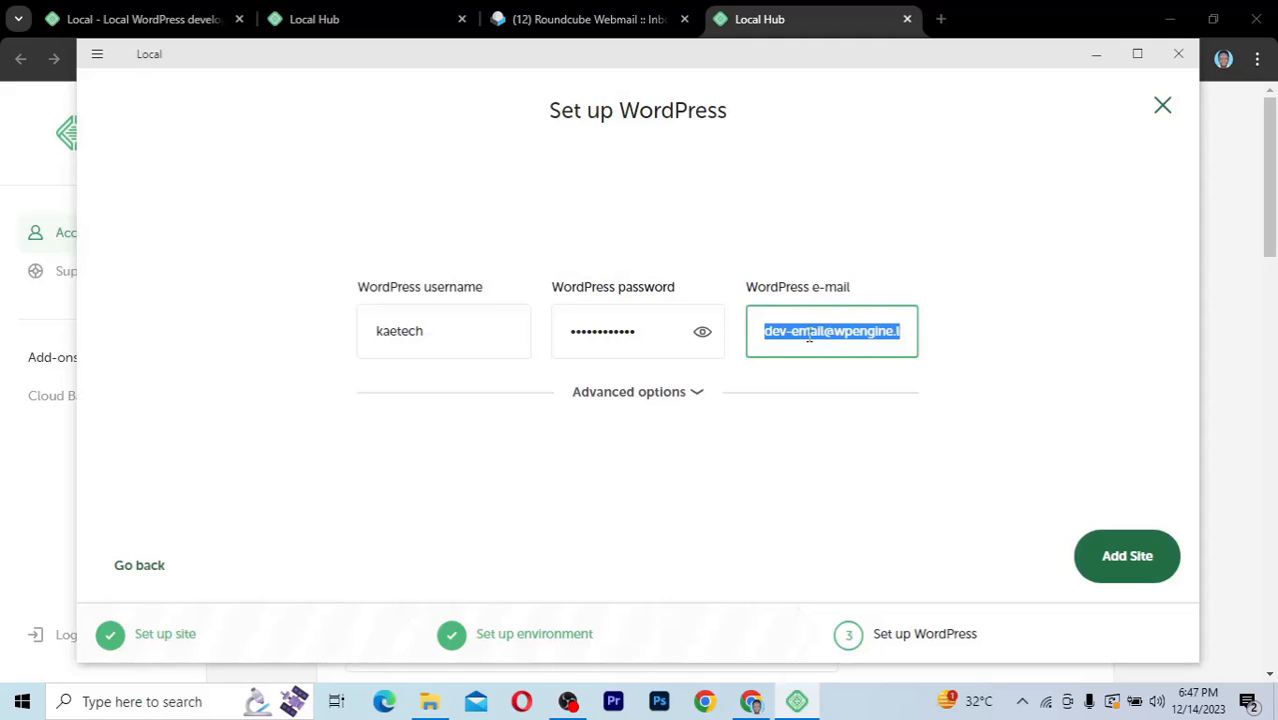
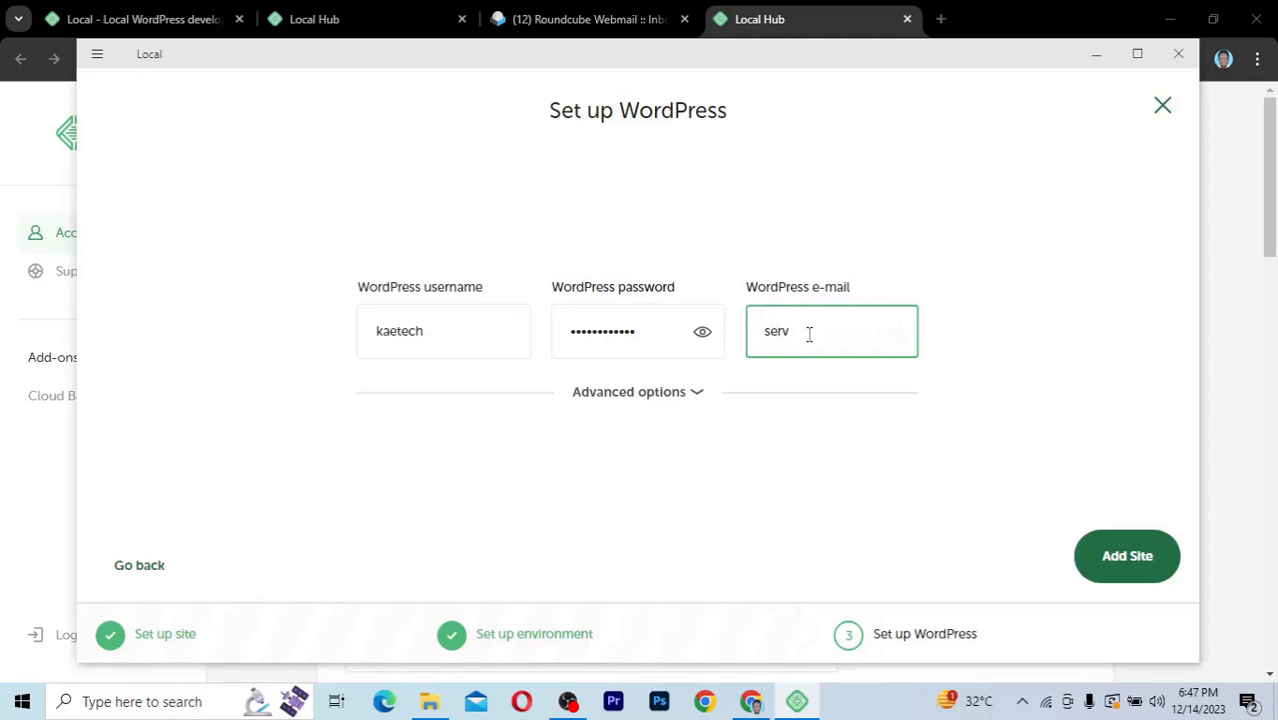
Keep Multisite set to No under Advanced options
click(697, 394)
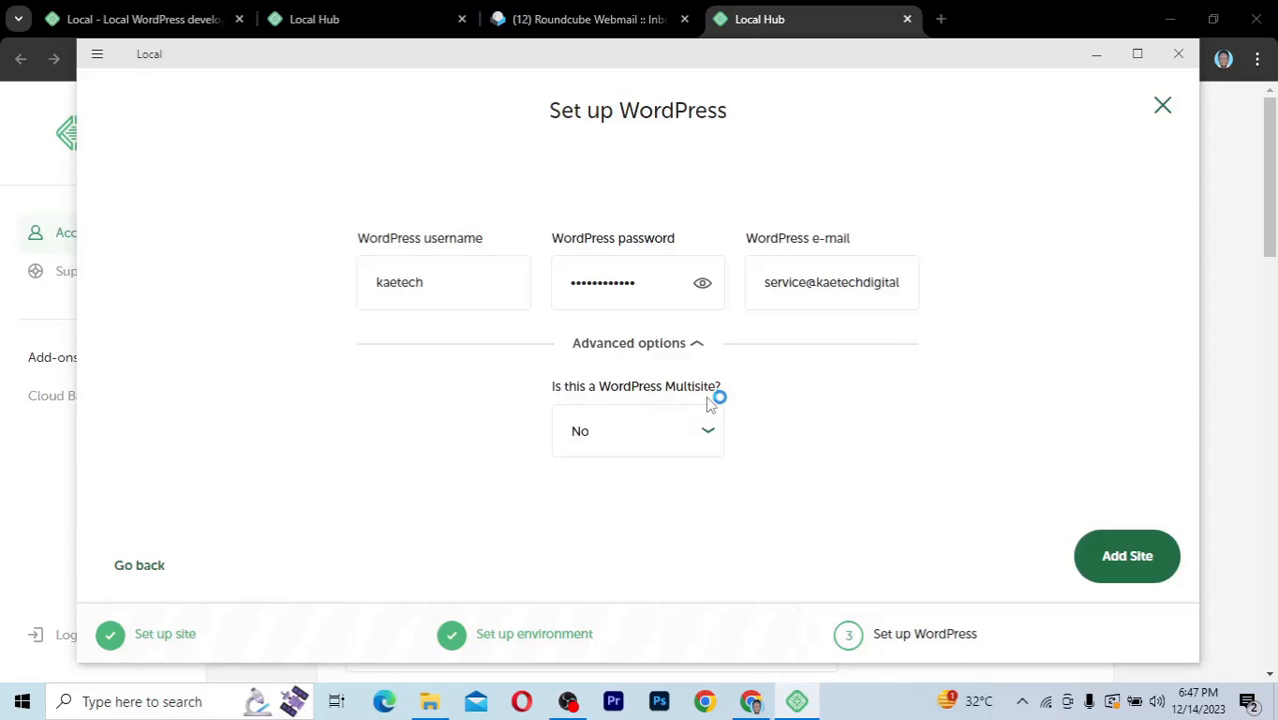
click(708, 433)
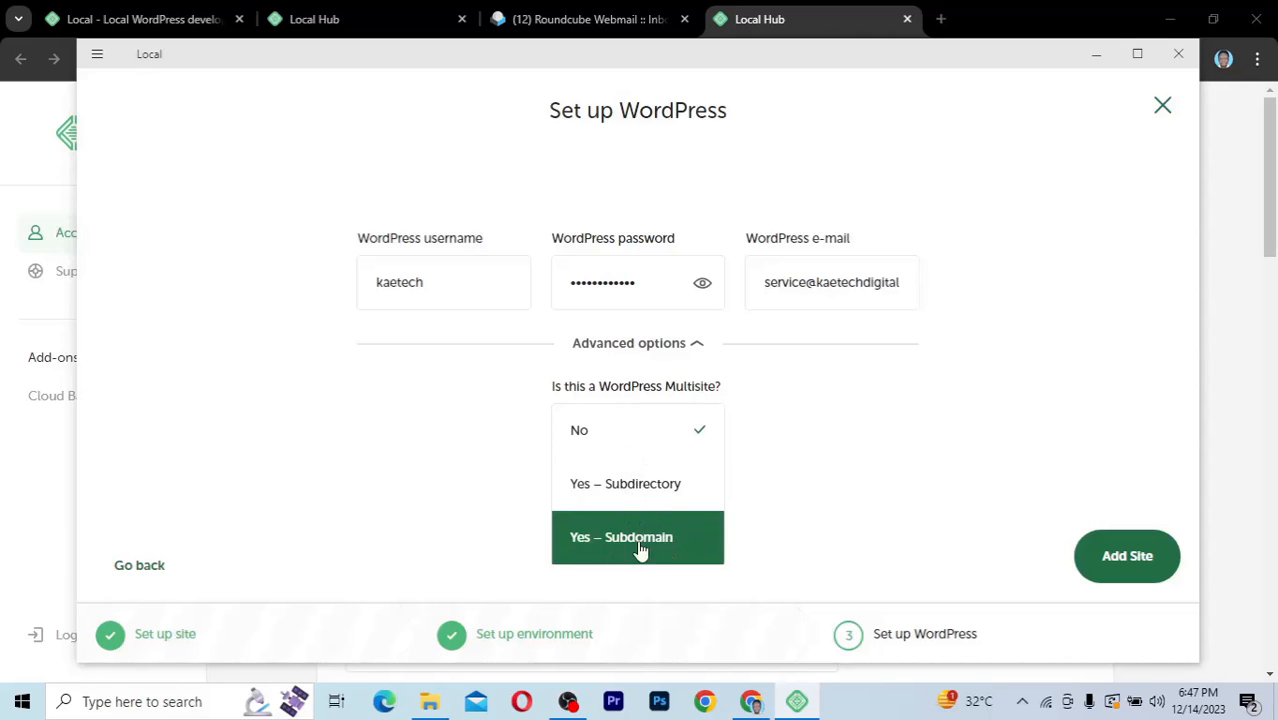
click(678, 438)
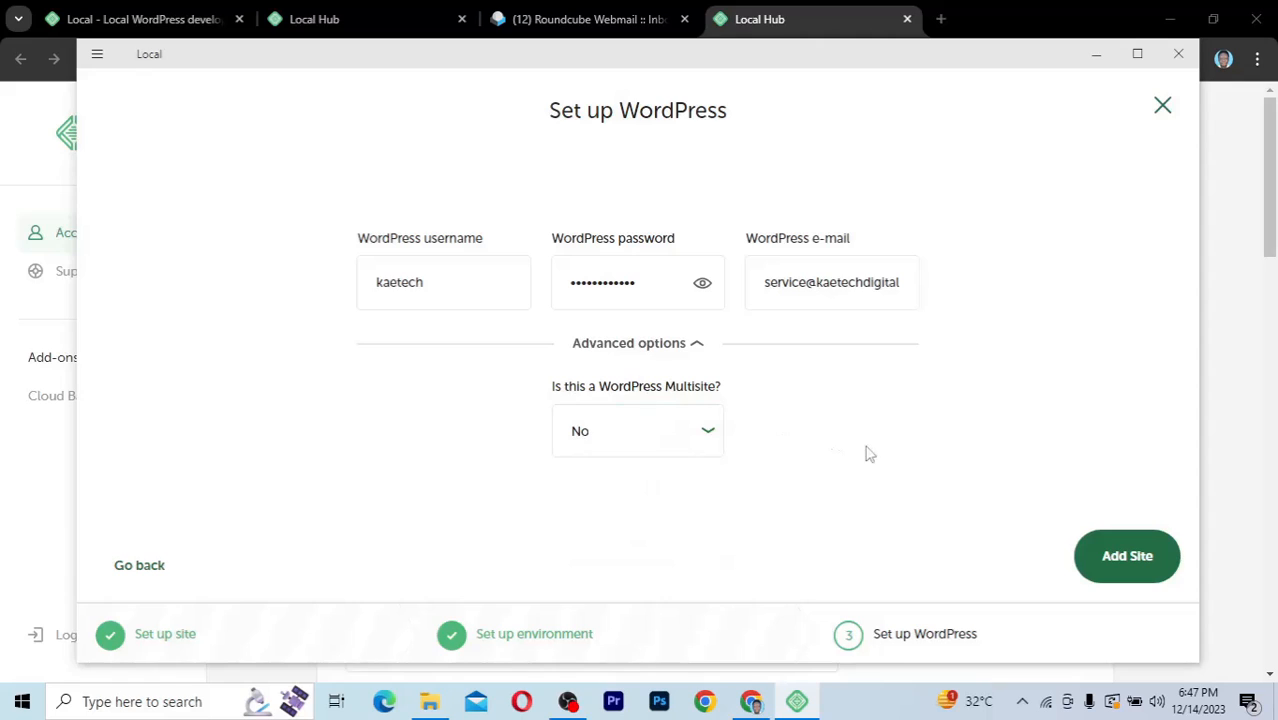
Add the site and allow Local and mailhog through the Windows firewall, including public networks
click(1126, 562)
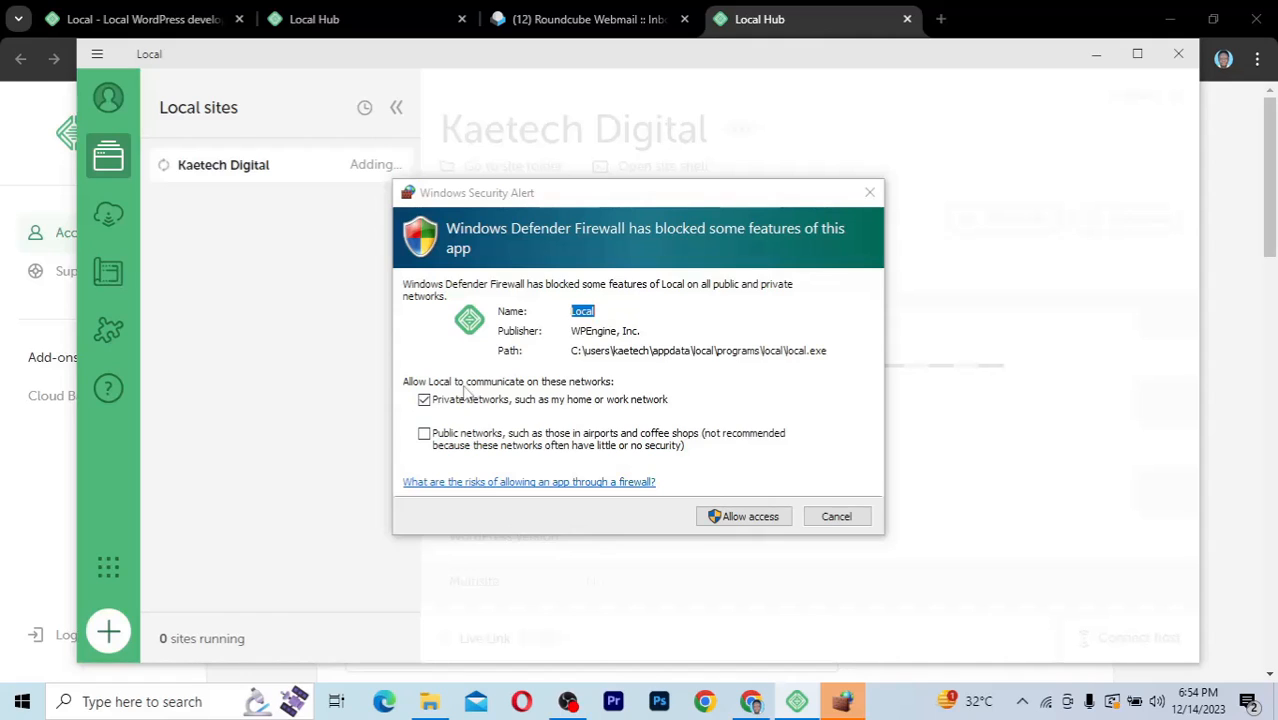
click(424, 434)
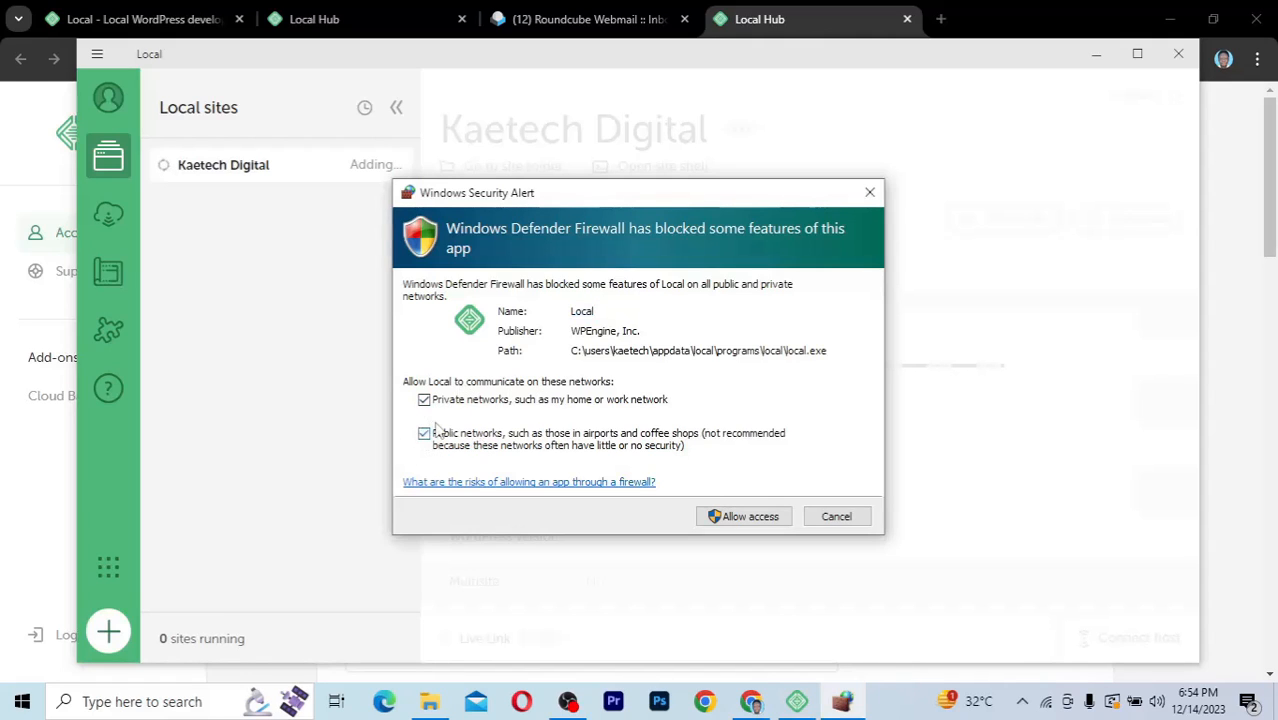
click(749, 518)
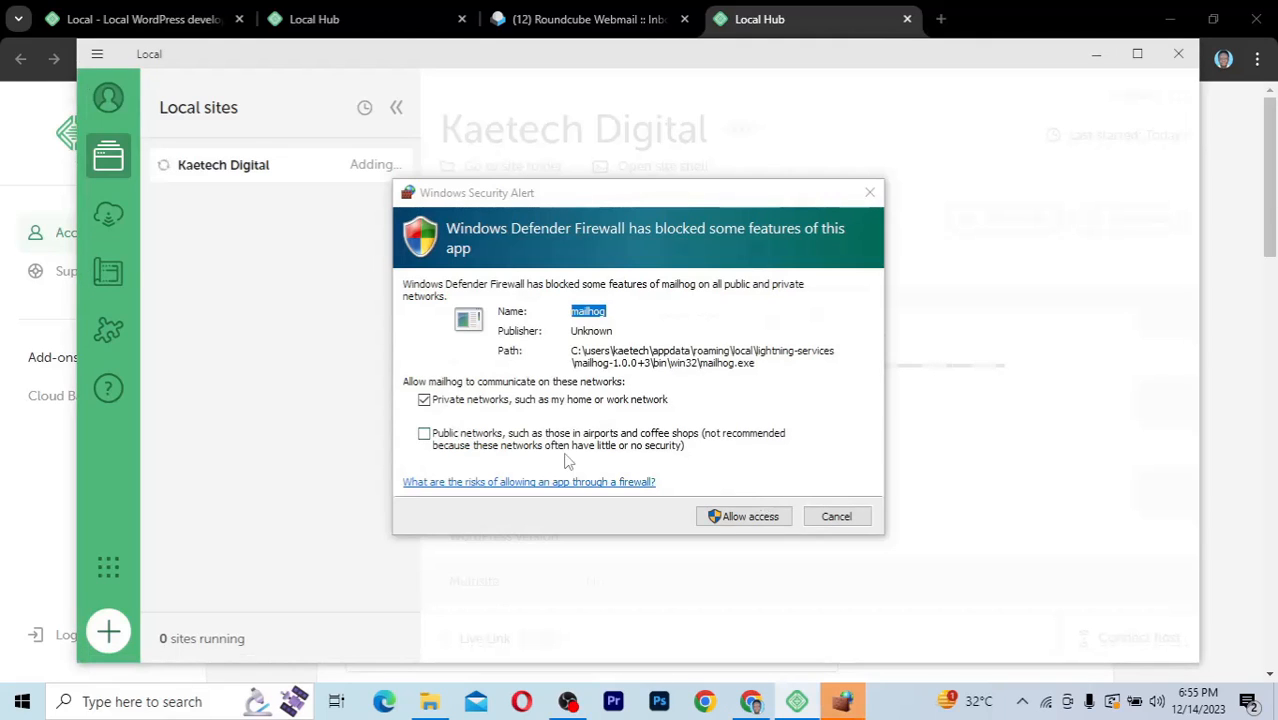
click(424, 433)
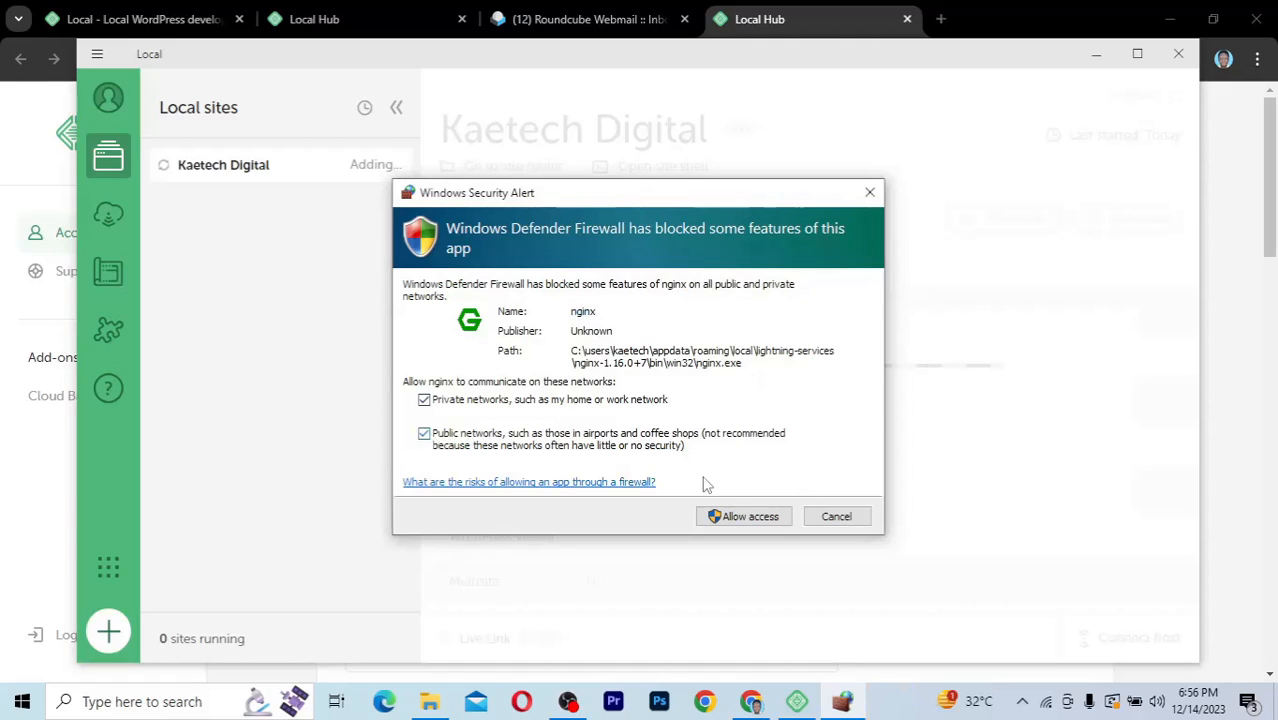
click(740, 516)
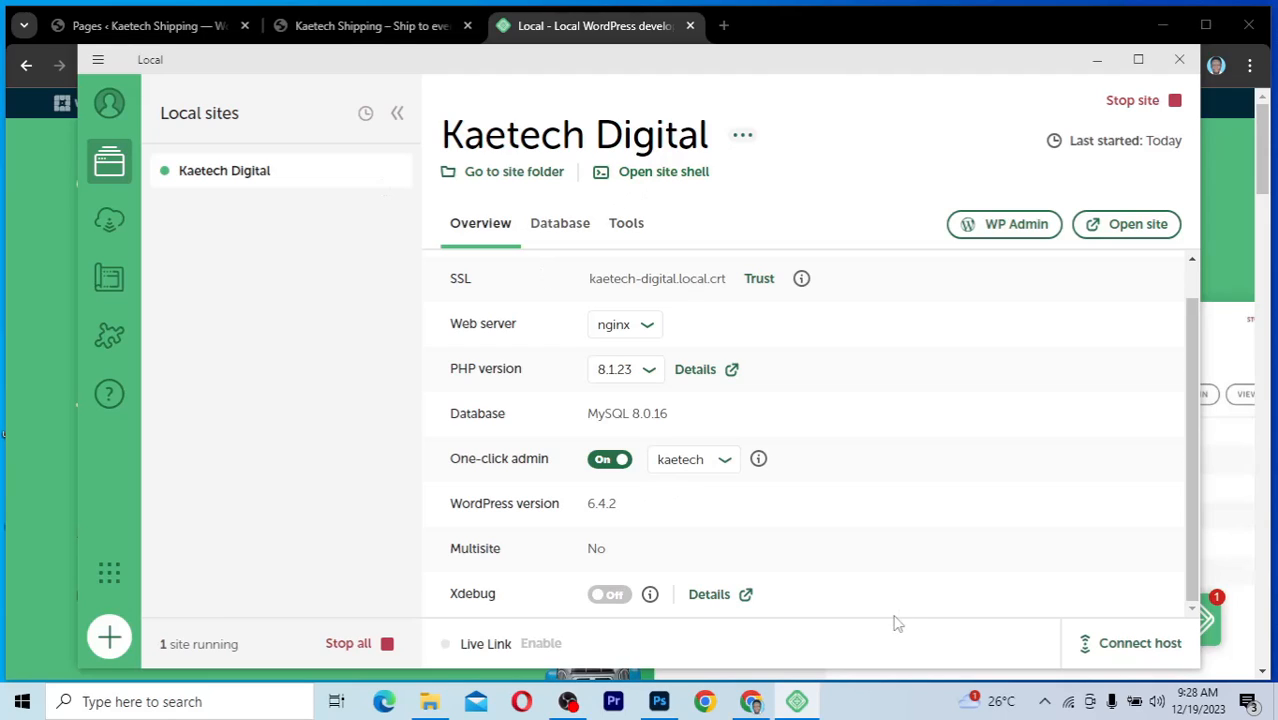
Open the Kaetech Digital site folder on disk with 'Go to site folder'
click(508, 182)
Browse into app\public and select the wp-content folder among the WordPress files
click(508, 177)
click(191, 120)
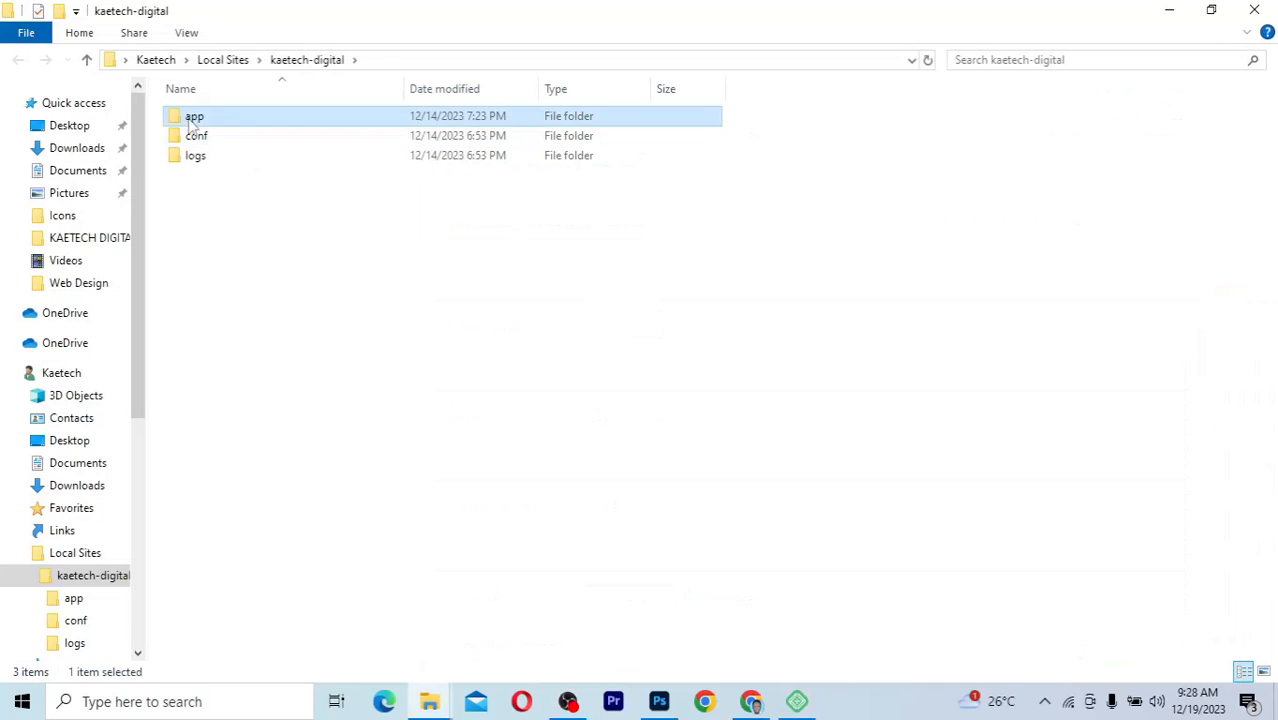
double_click(191, 120)
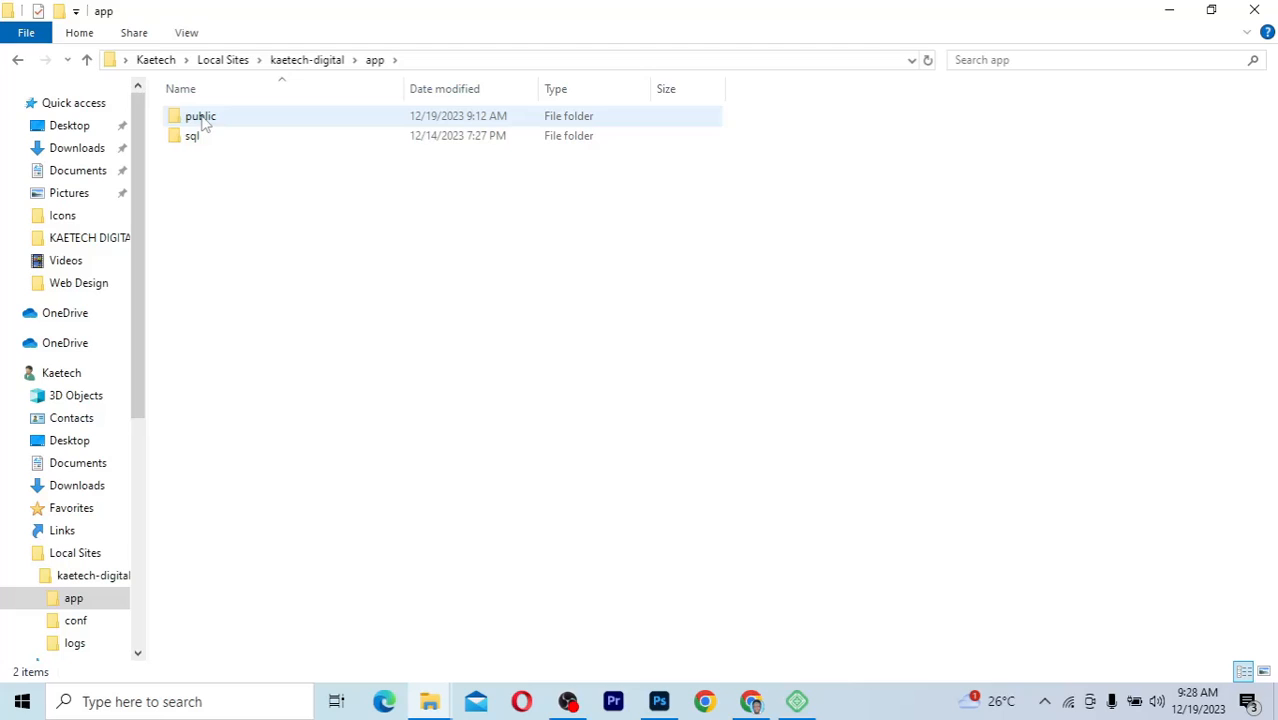
double_click(203, 118)
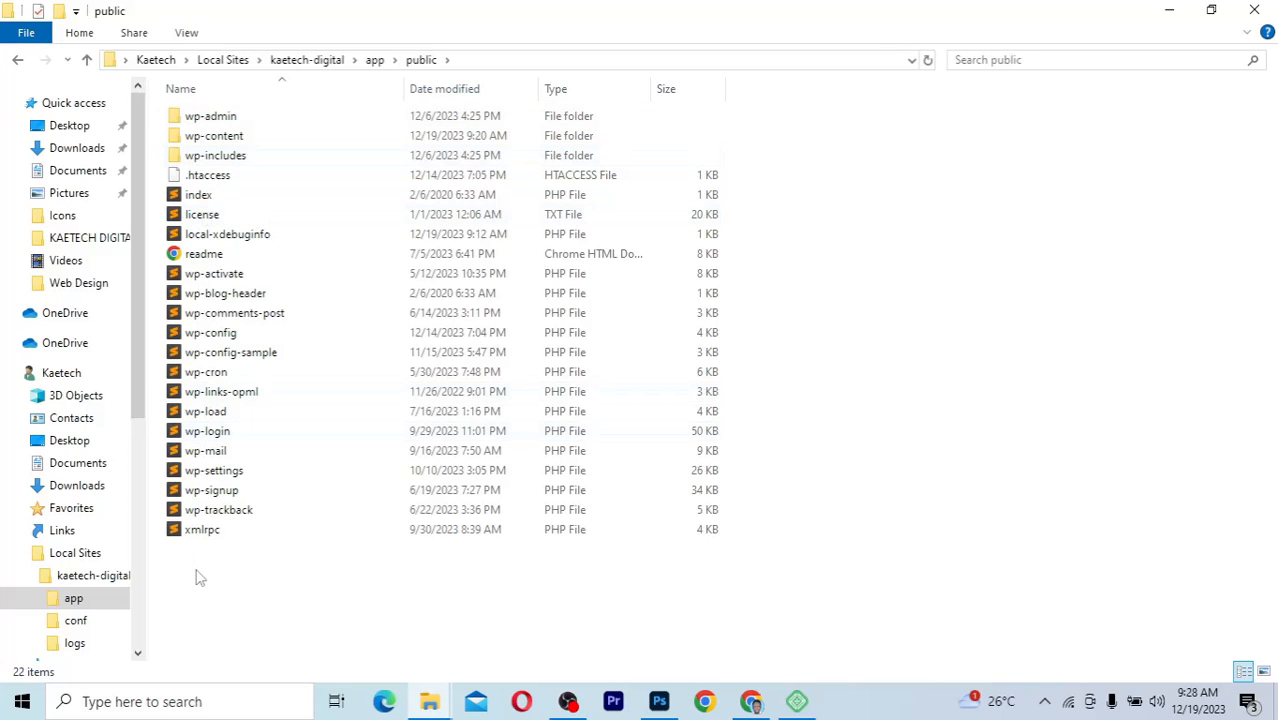
drag(197, 585, 190, 138)
click(192, 137)
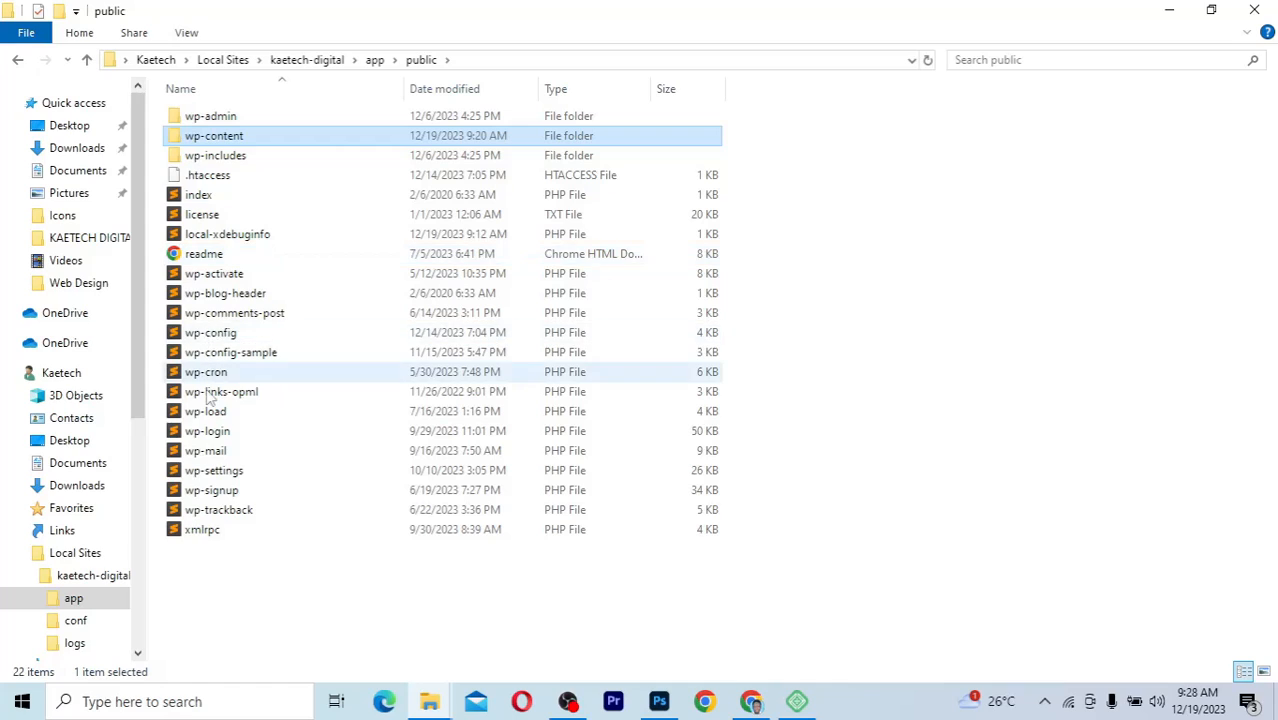
View local.sql in the sql folder, return to kaetech-digital, and bring Local forward
click(374, 60)
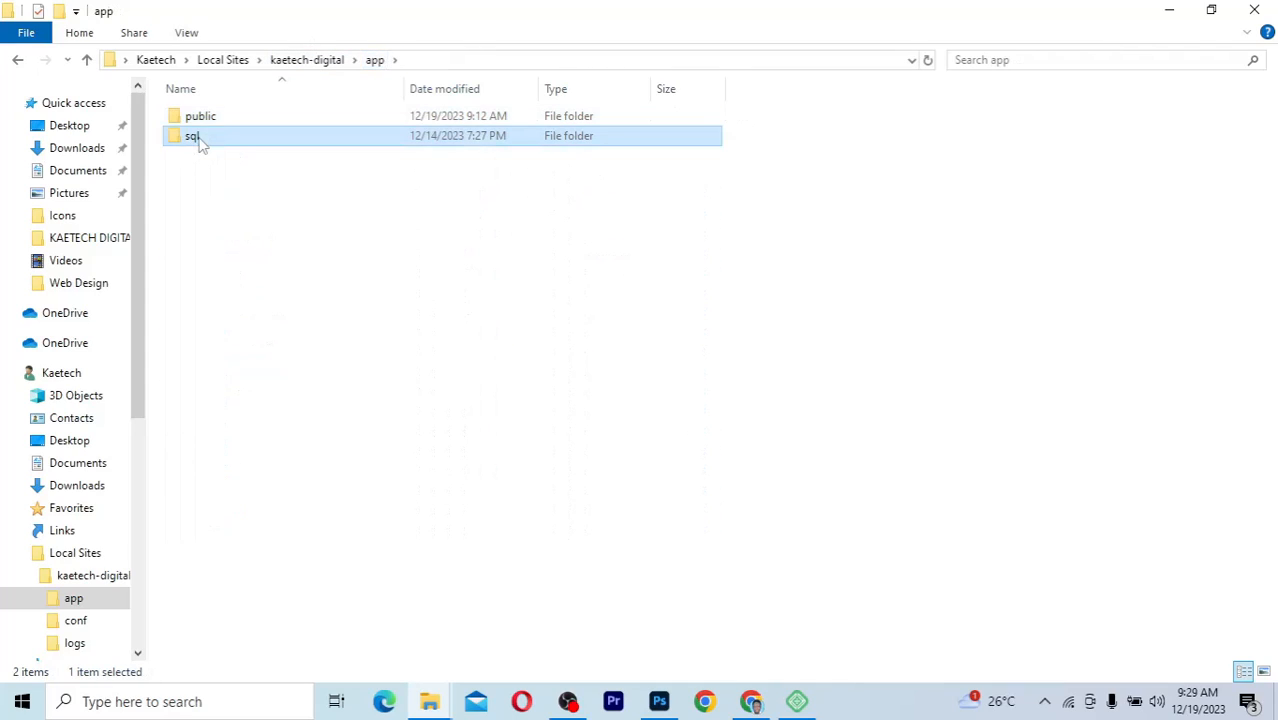
double_click(198, 137)
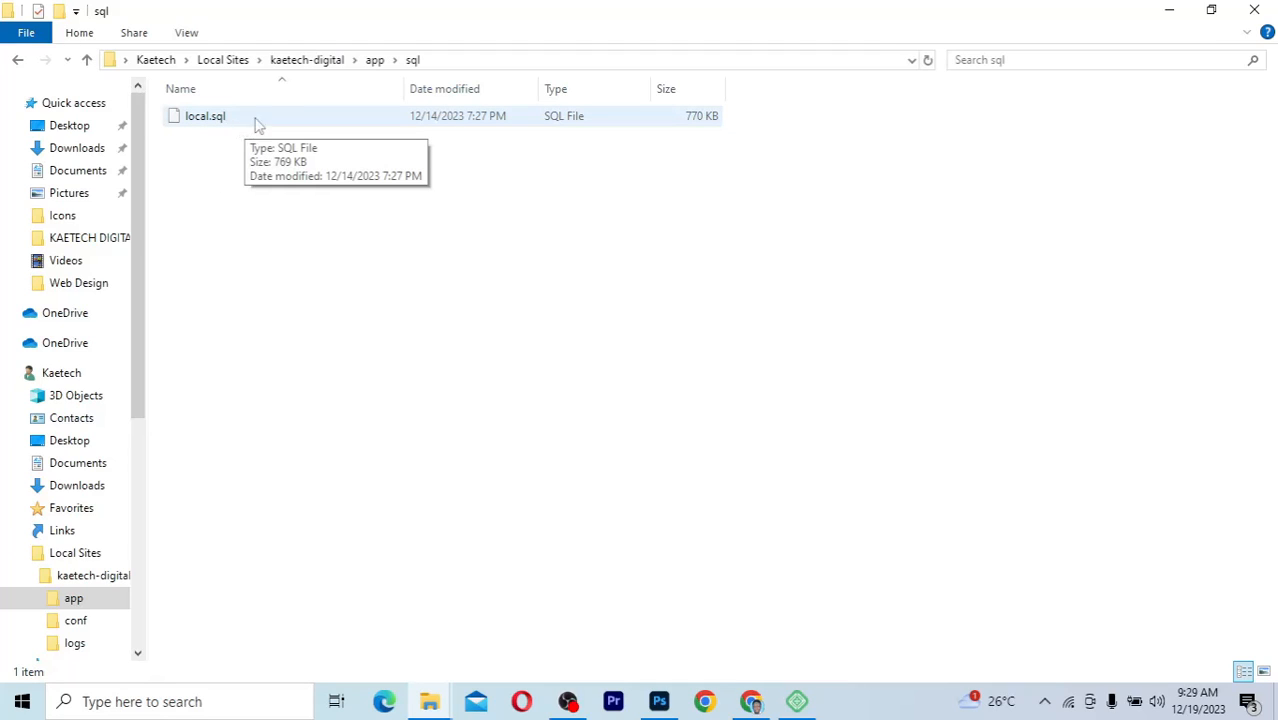
click(320, 60)
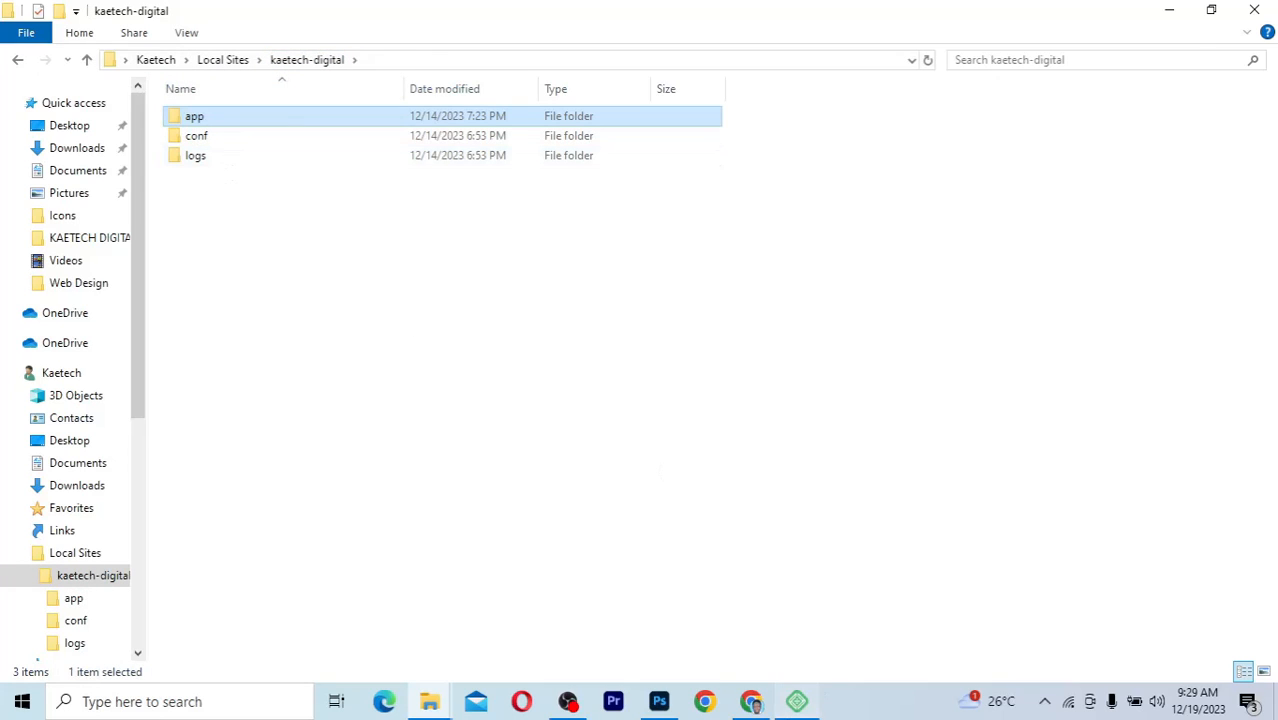
click(797, 701)
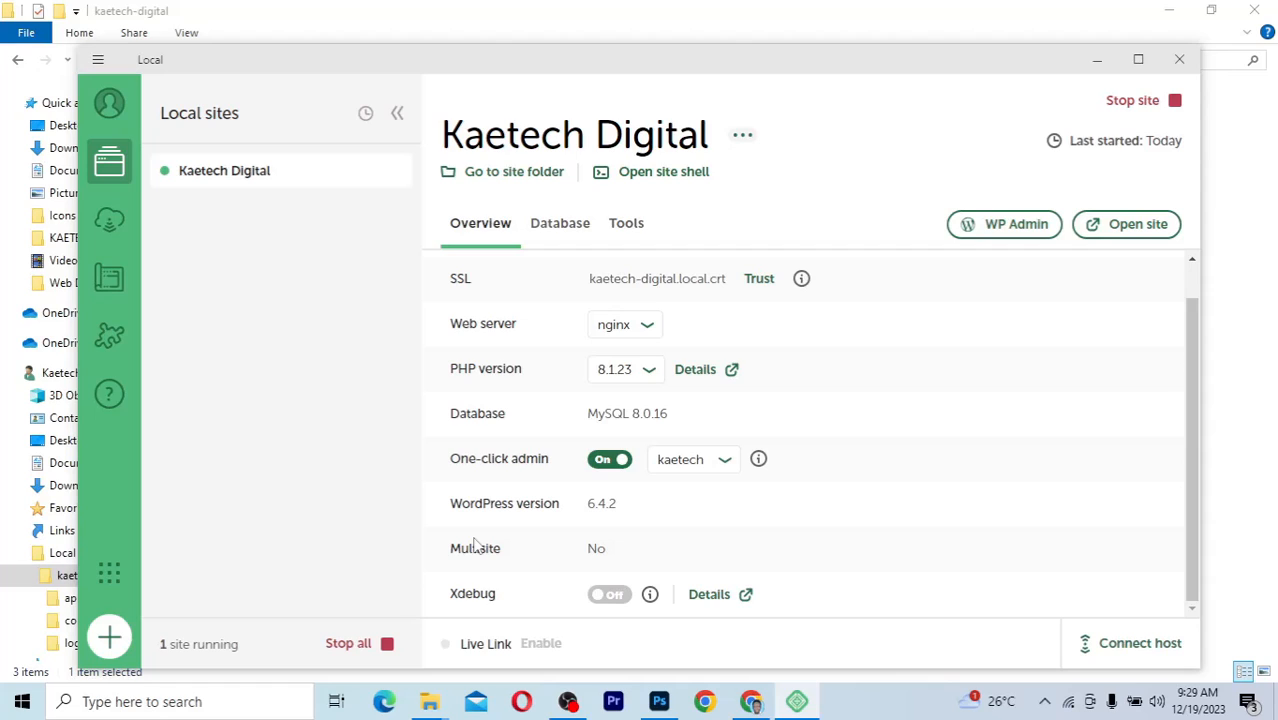
scroll(514, 437, up, 2)
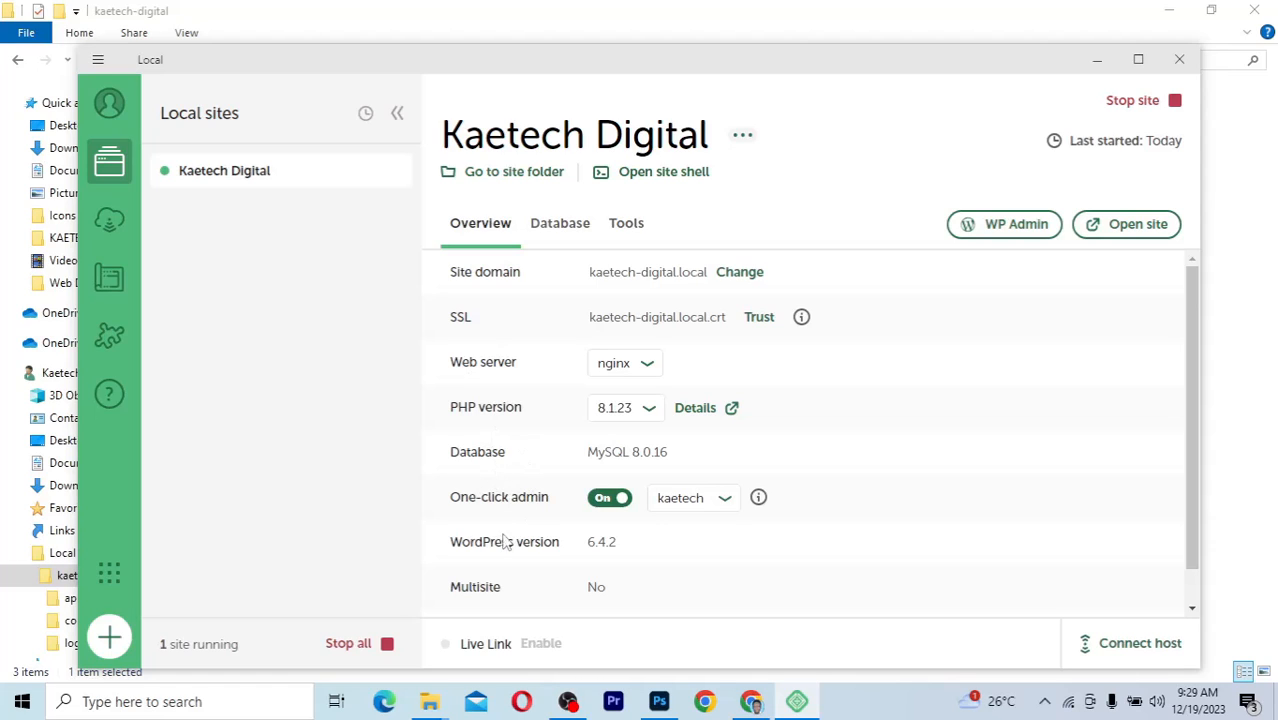
scroll(502, 537, down, 1)
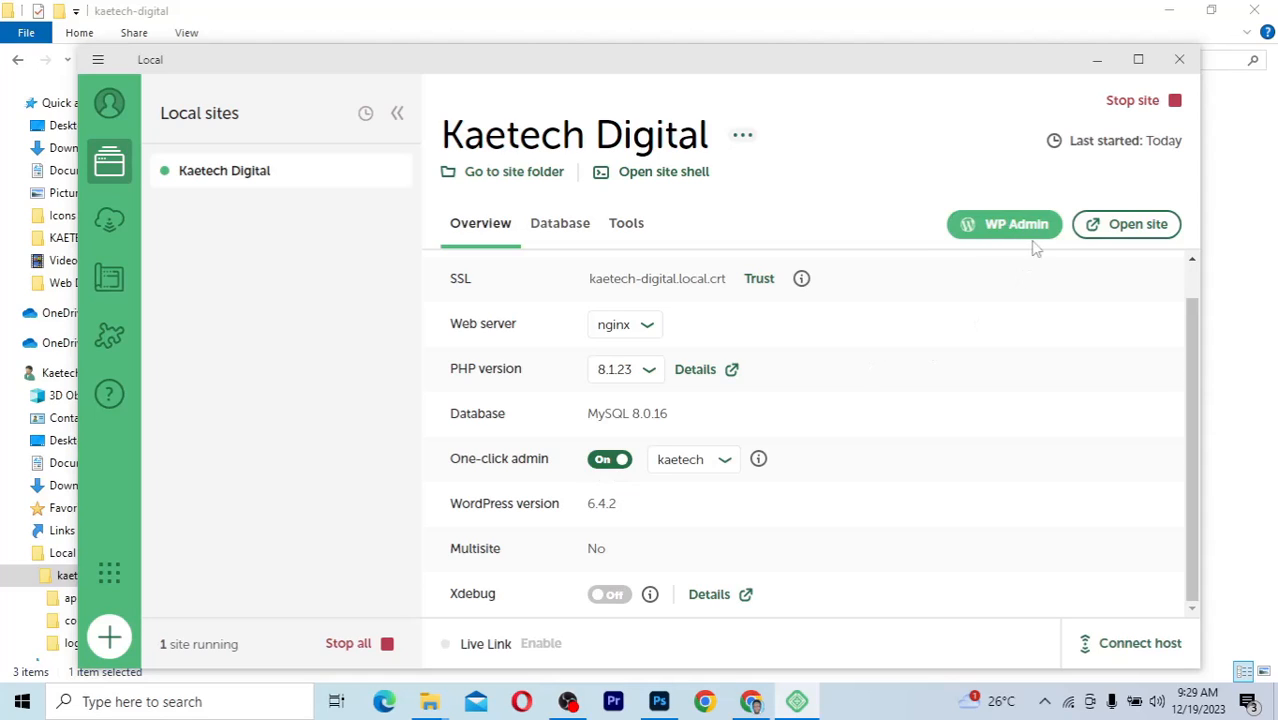
click(1004, 238)
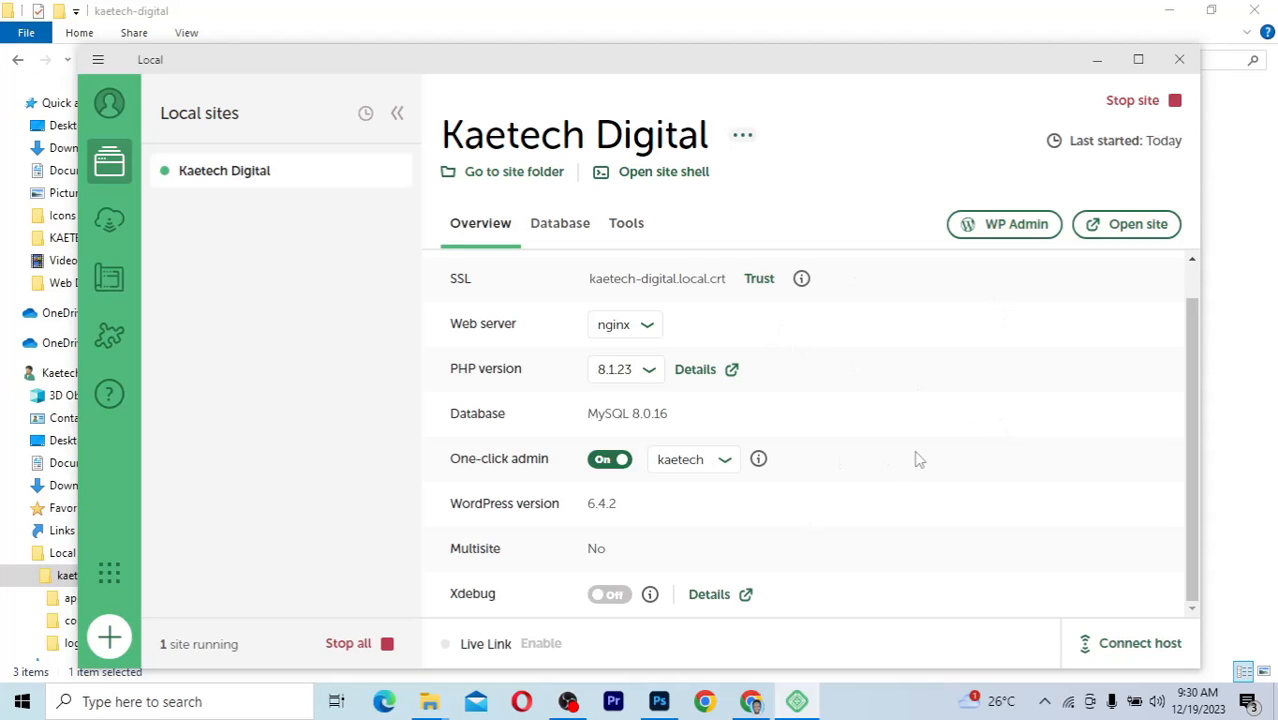
Review the Kaetech Shipping homepage at kaetech-digital.local in Chrome, then return to Local
click(751, 702)
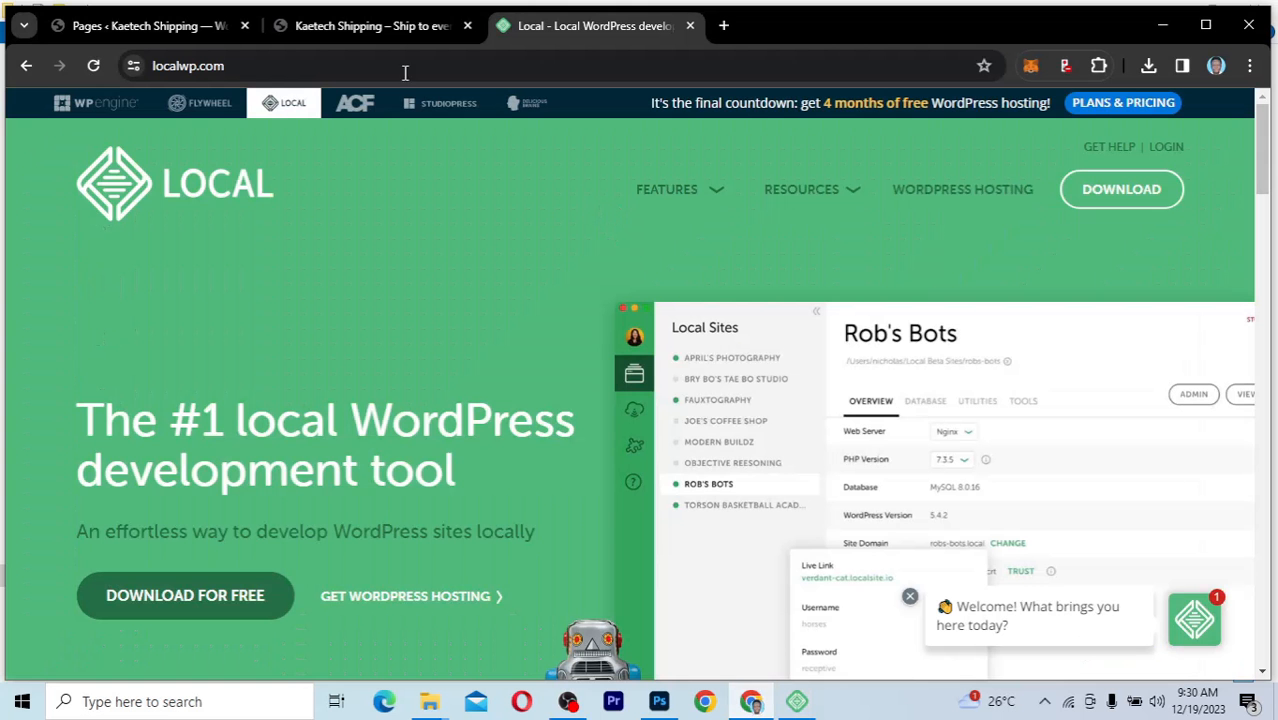
click(393, 33)
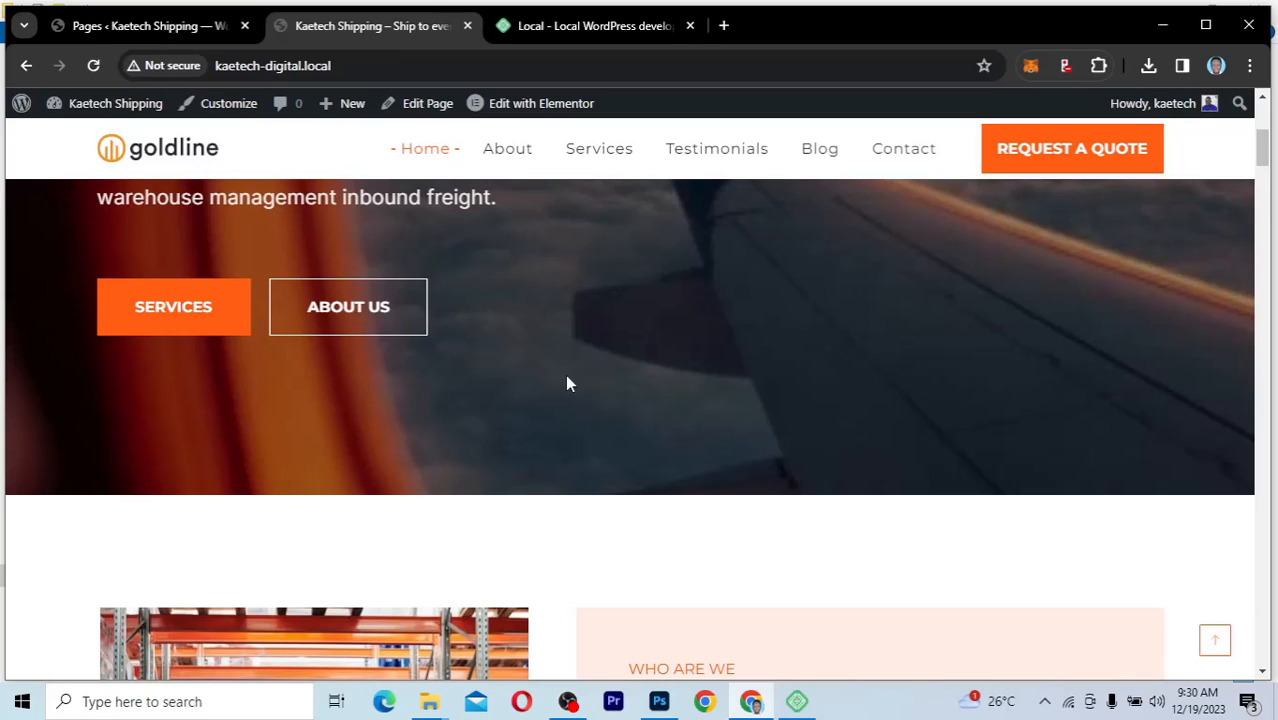
scroll(566, 384, up, 5)
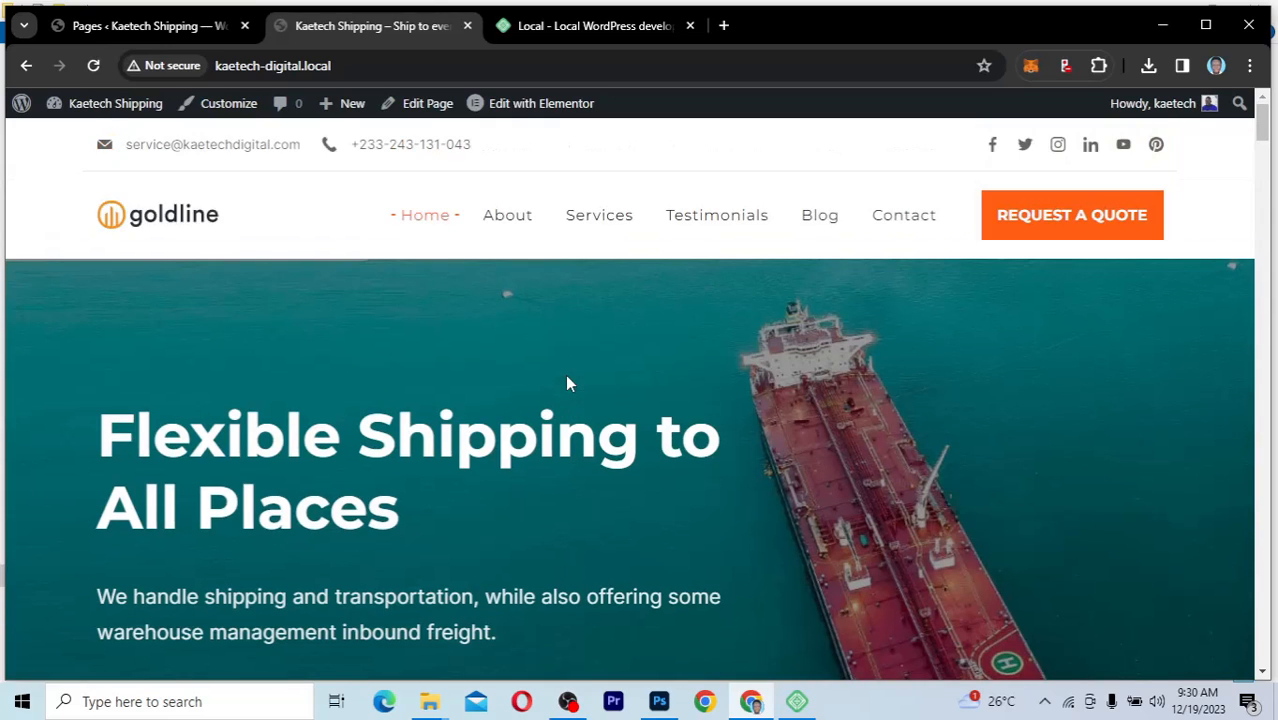
scroll(567, 378, down, 2)
scroll(567, 378, up, 2)
scroll(566, 382, down, 2)
scroll(566, 382, up, 2)
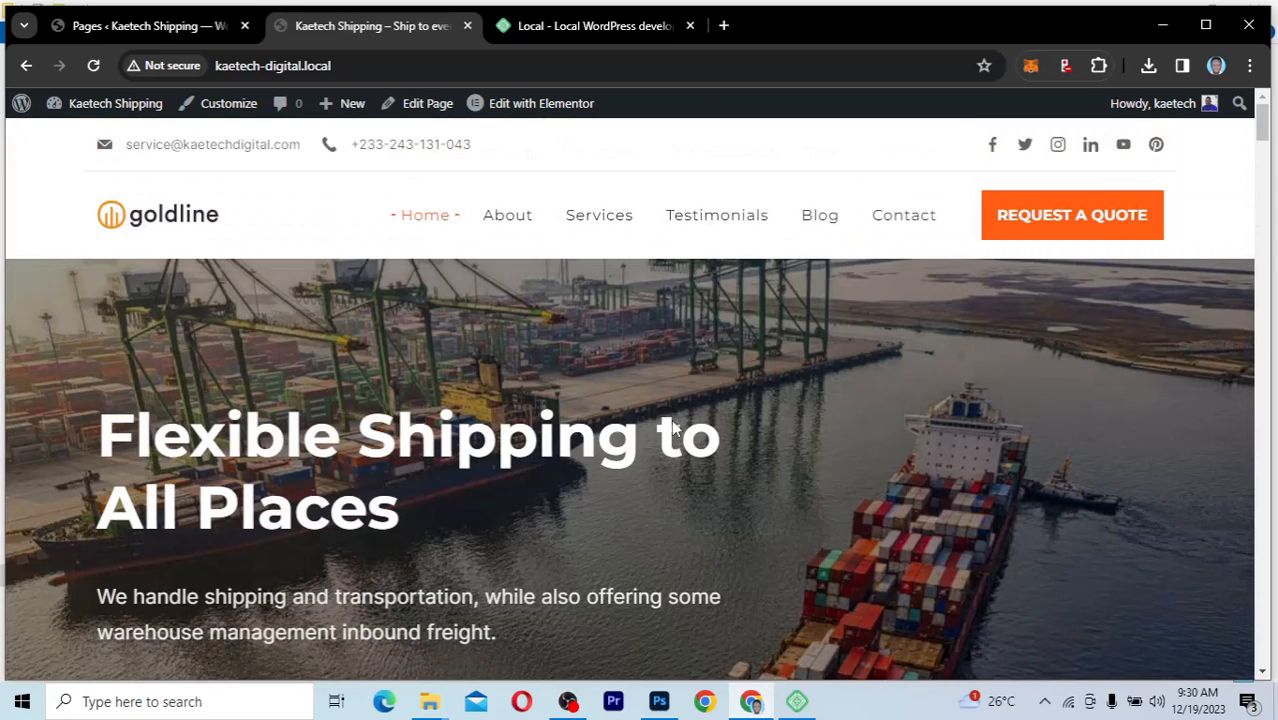
click(797, 701)
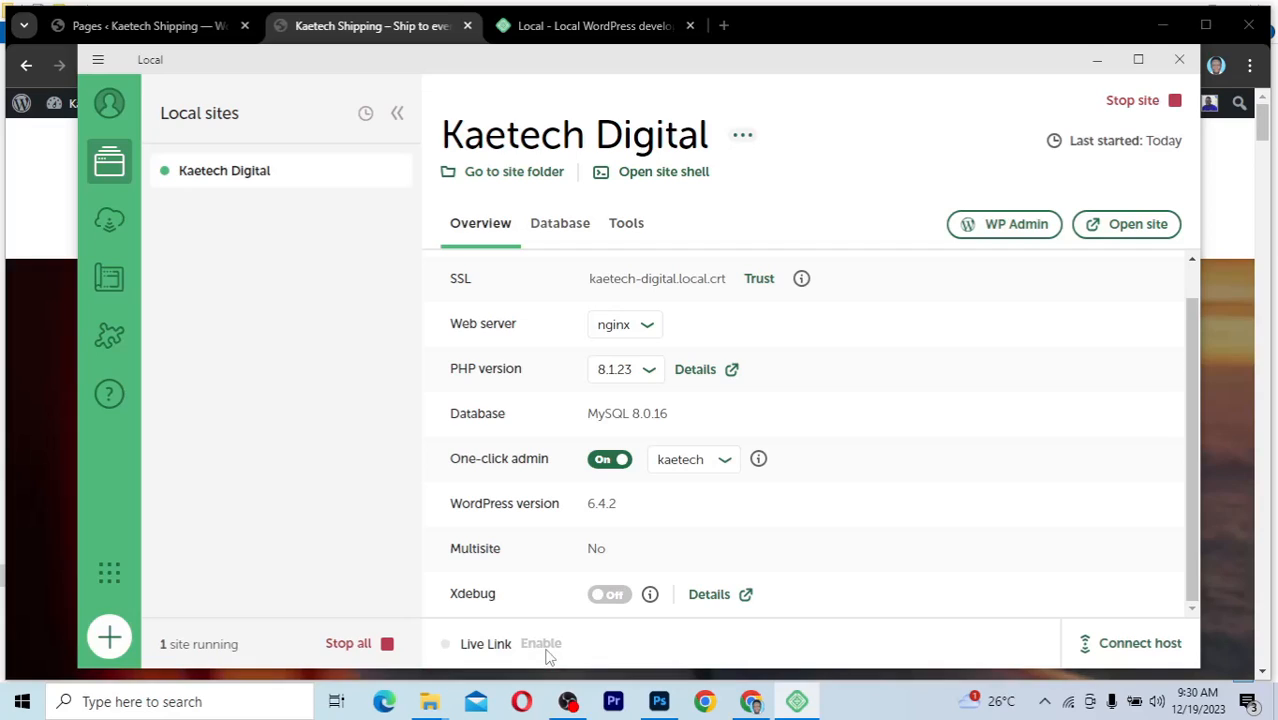
Check Live Link's login-required warning, view the Log in to Local option, then open localwp.com
mouse_move(552, 643)
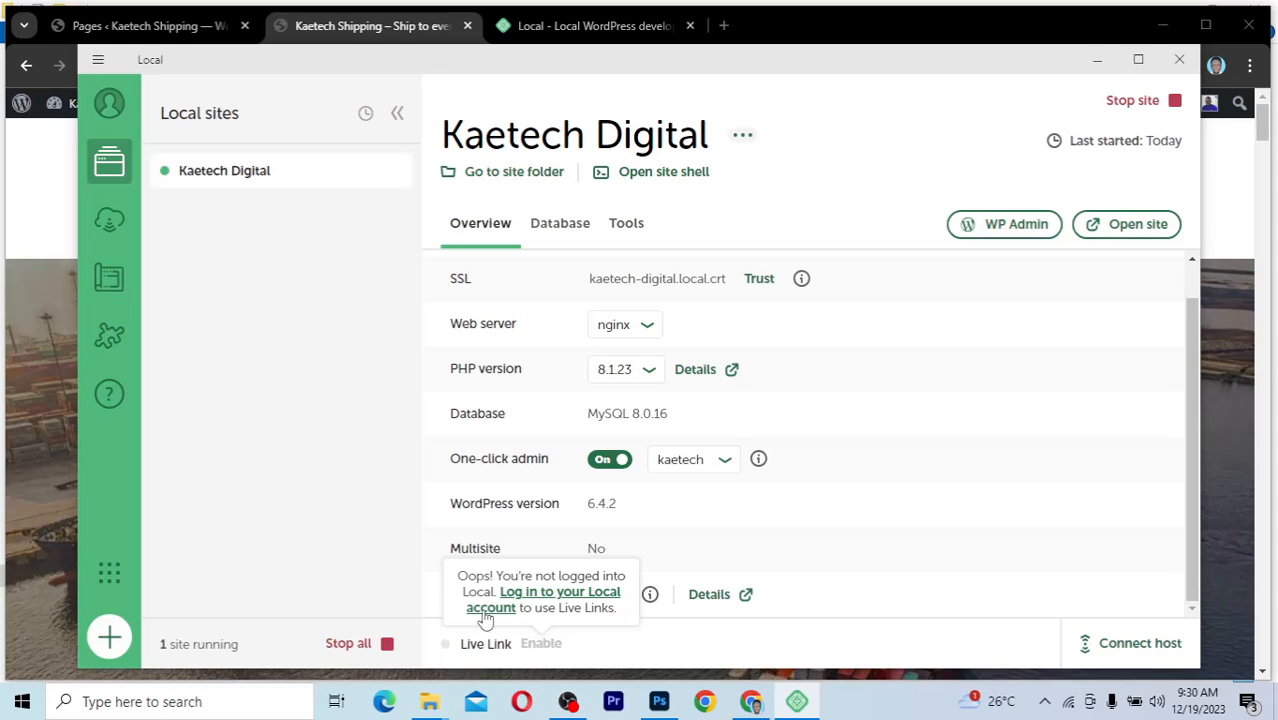
click(116, 118)
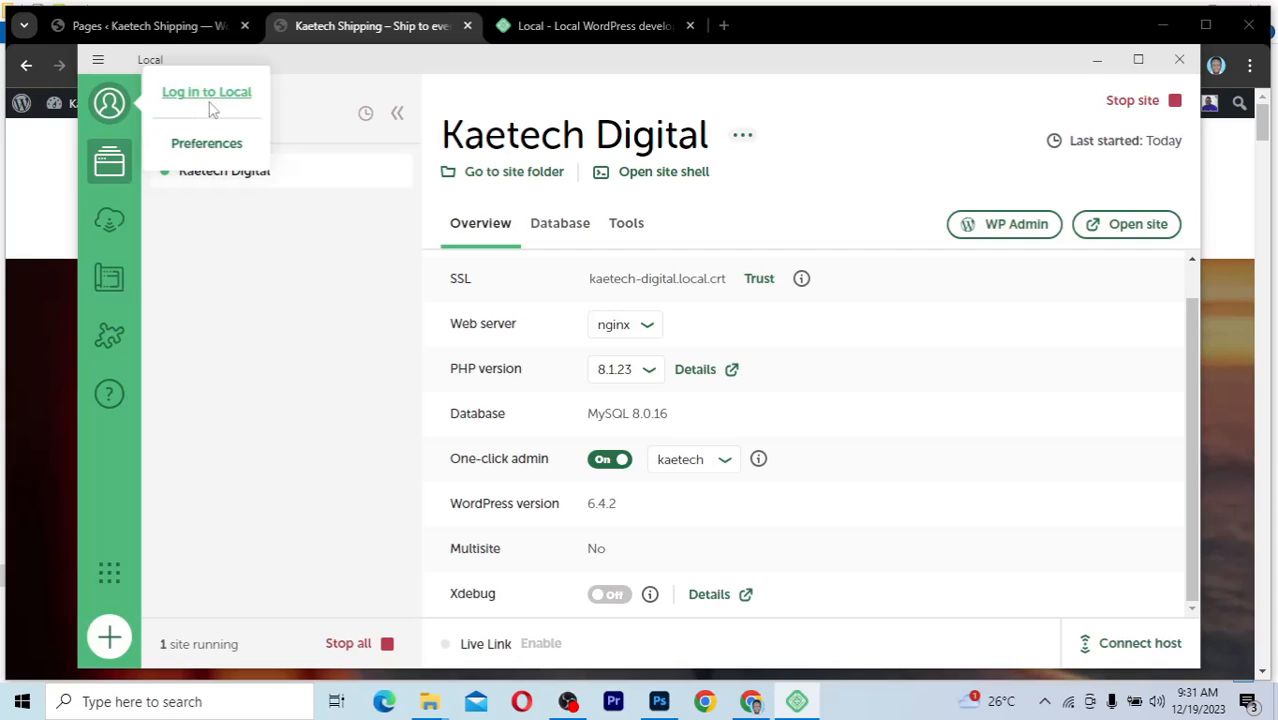
click(316, 349)
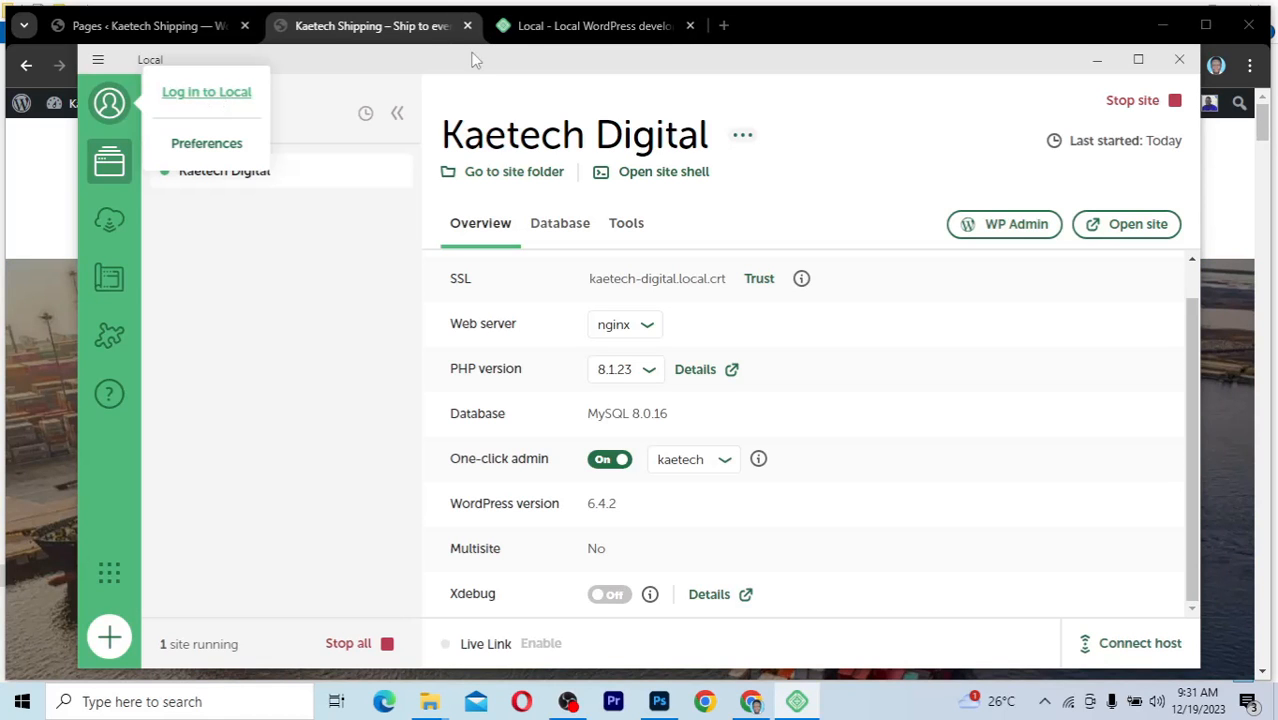
click(604, 21)
click(600, 34)
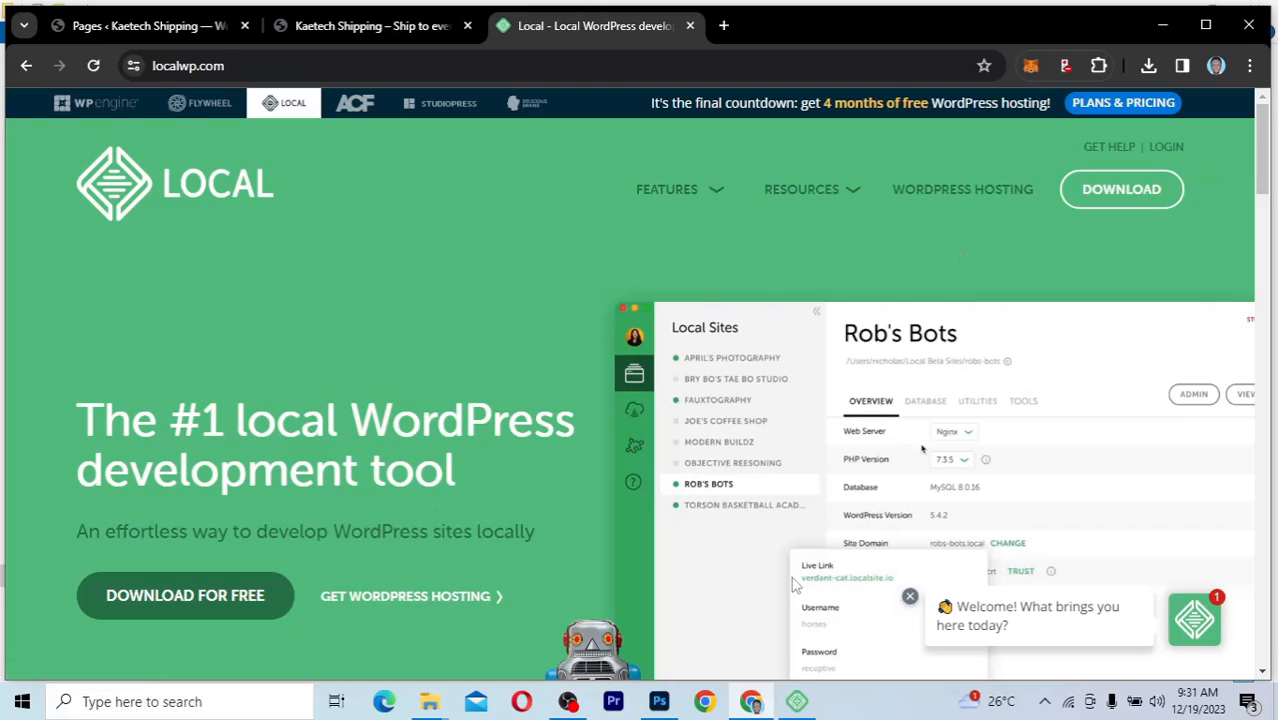
Log in to the Local account through Local Hub until it shows 'Success! You're logged in'
click(797, 701)
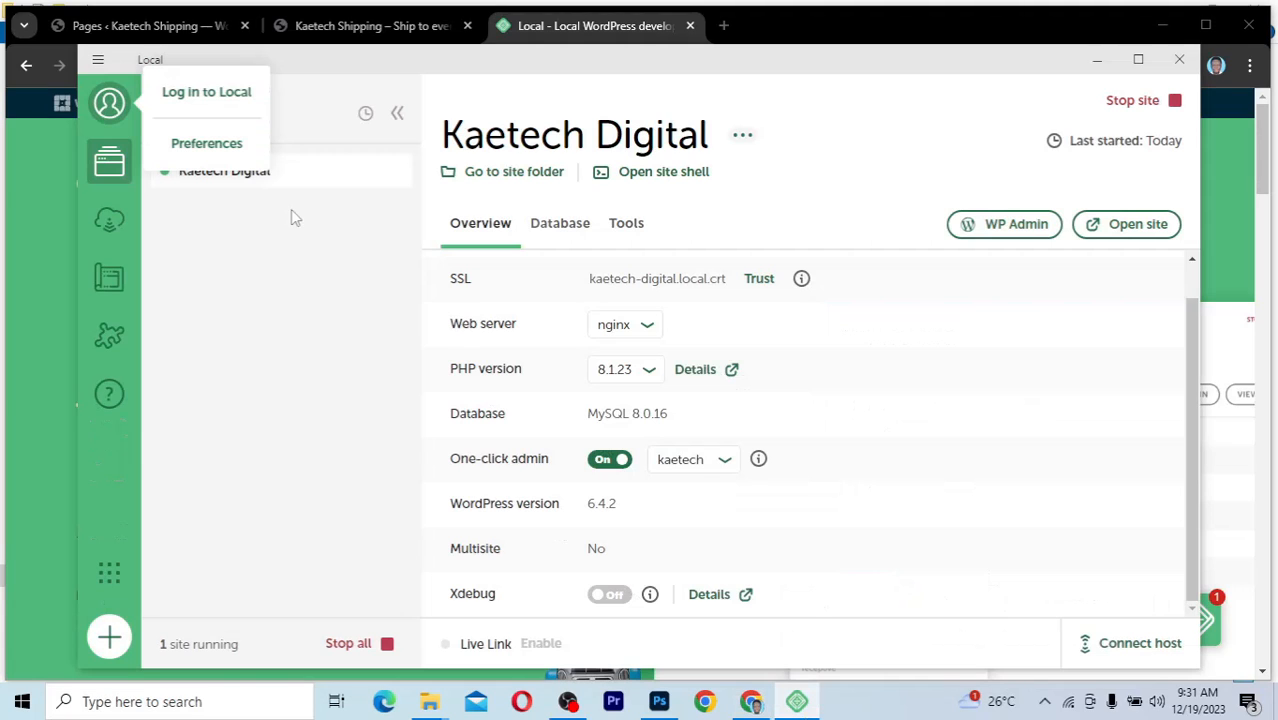
click(234, 97)
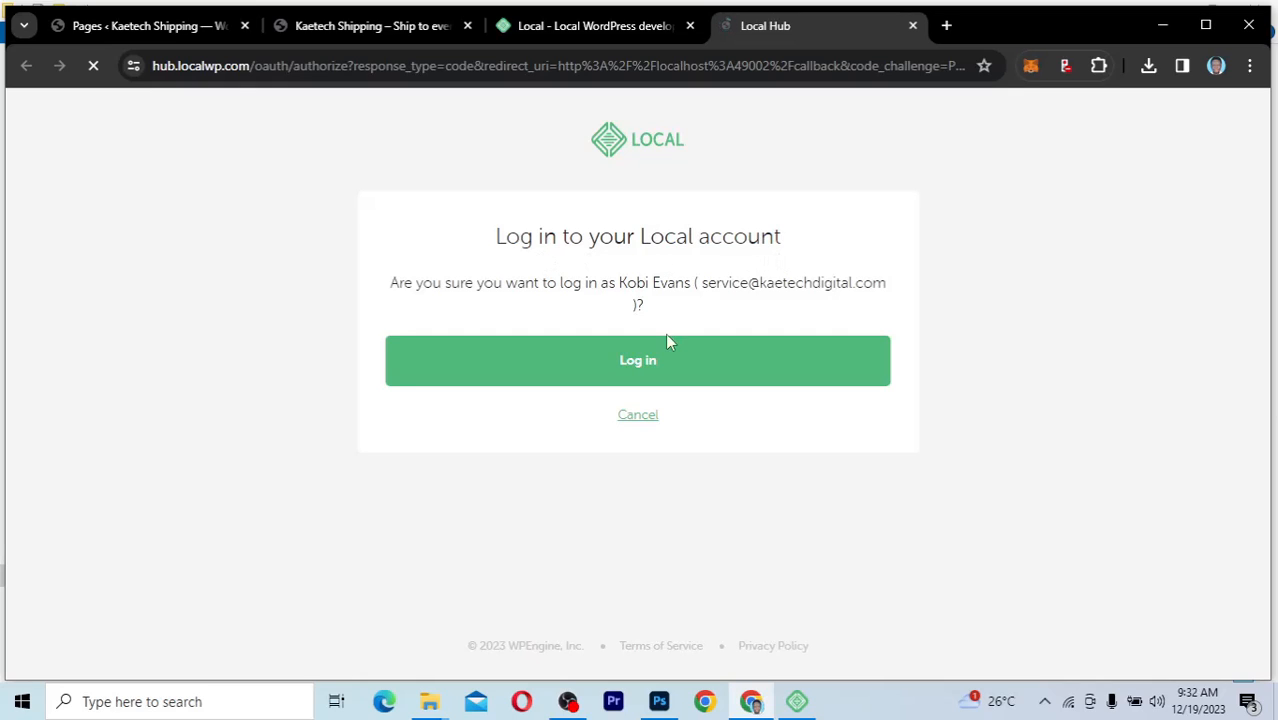
click(648, 364)
click(652, 364)
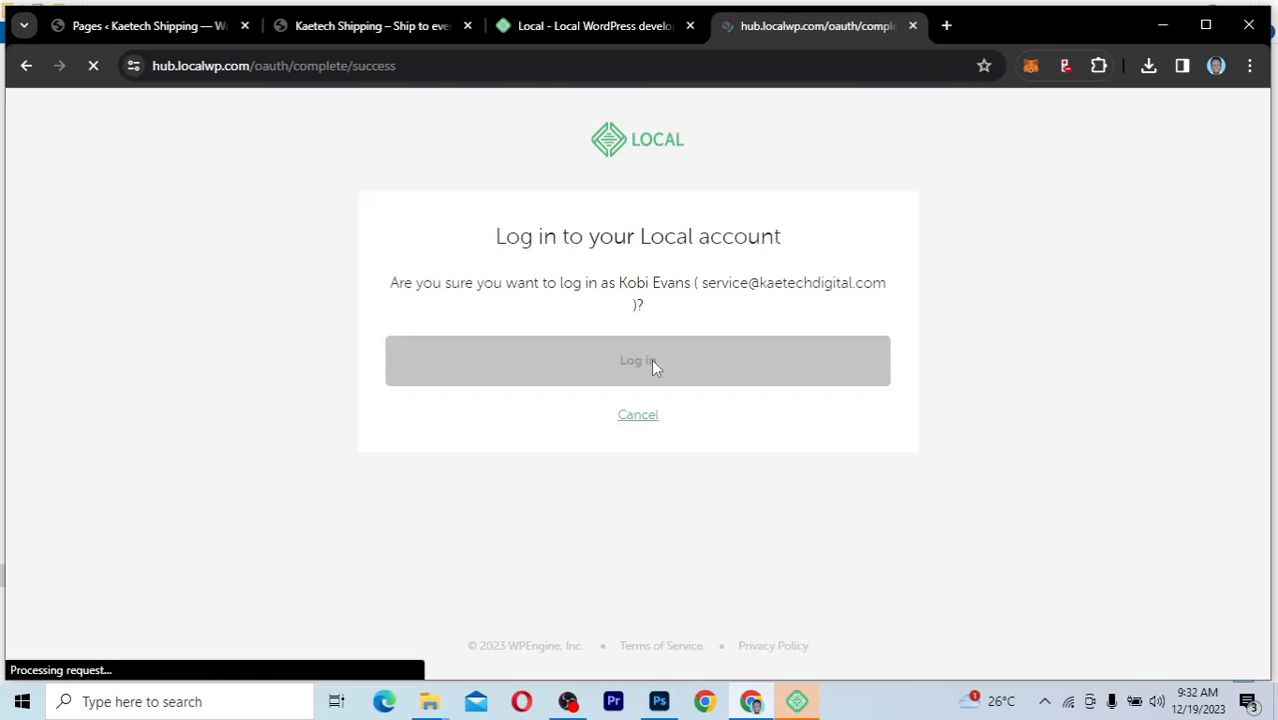
click(513, 317)
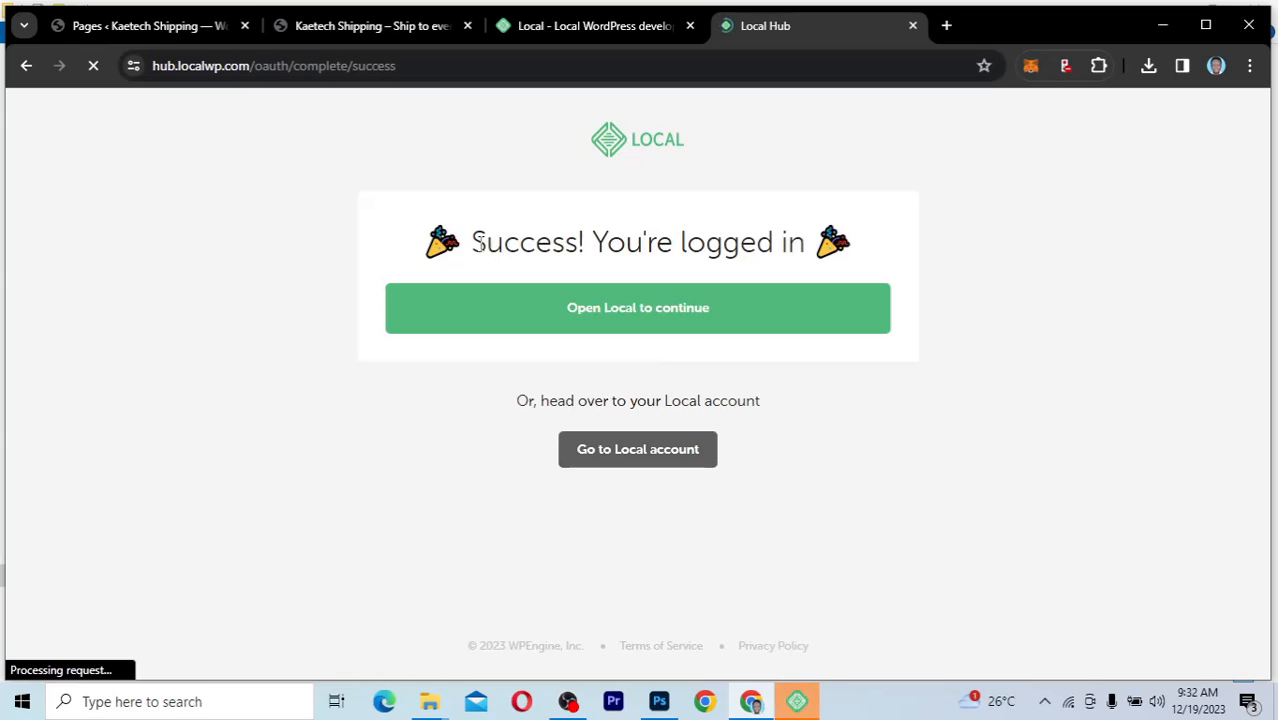
drag(481, 242, 806, 246)
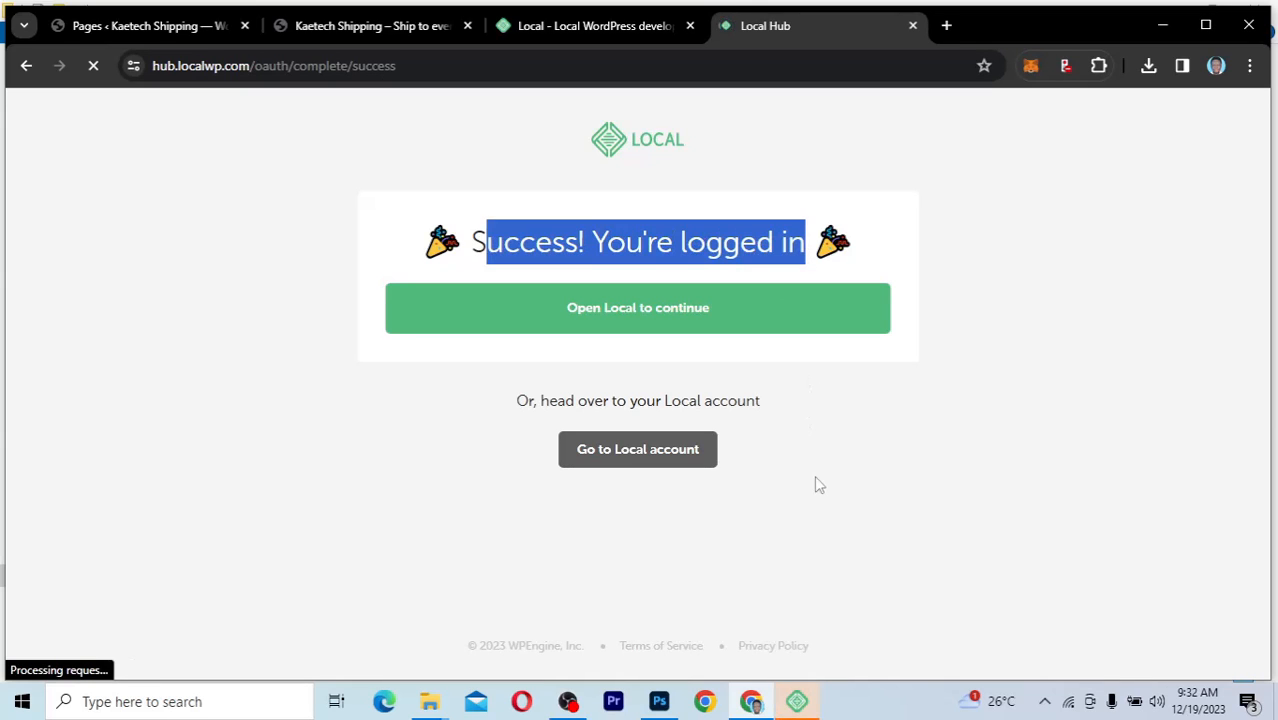
Enable Live Link for Kaetech Digital and copy its steadfast-things.localsite.io address
click(800, 703)
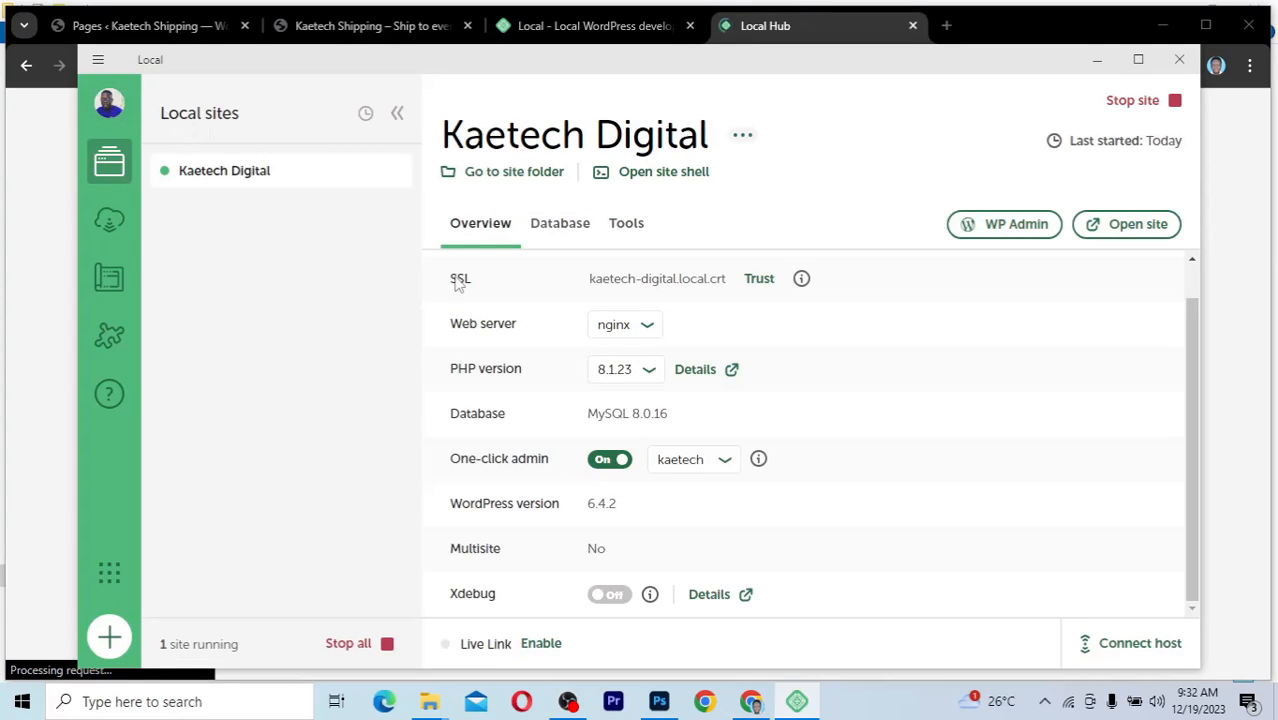
click(543, 647)
click(531, 647)
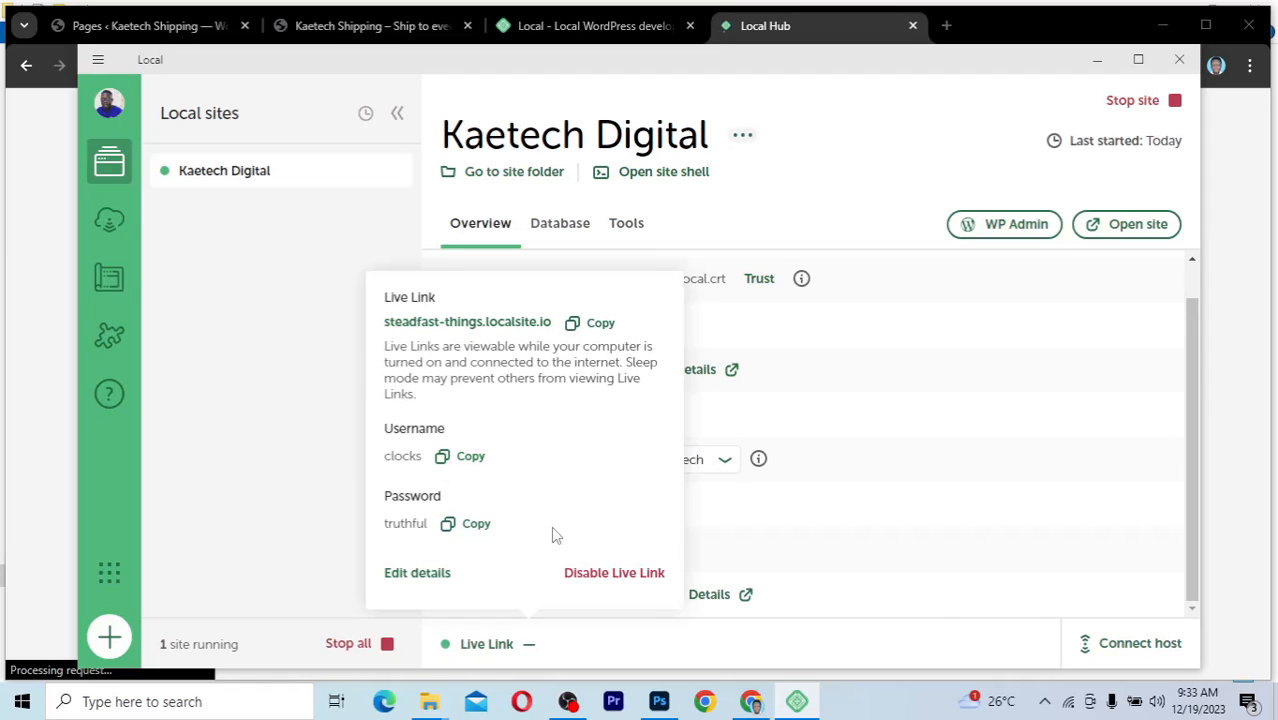
click(595, 324)
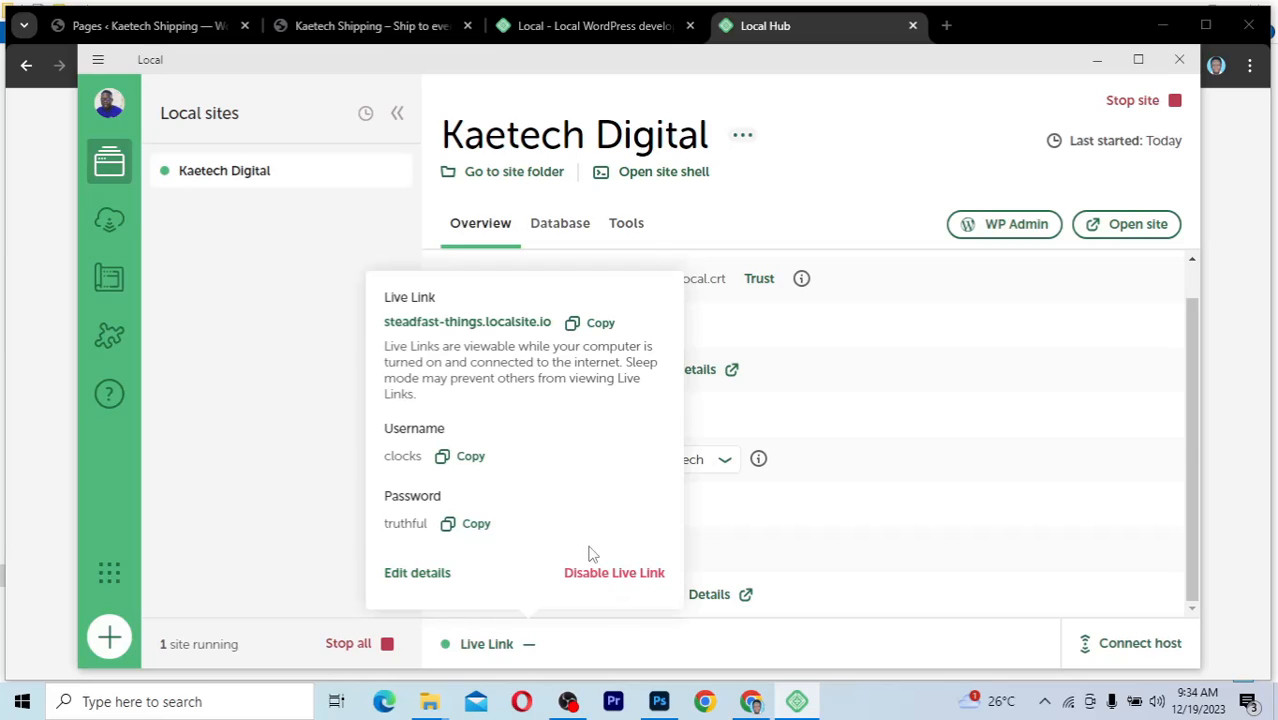
click(261, 354)
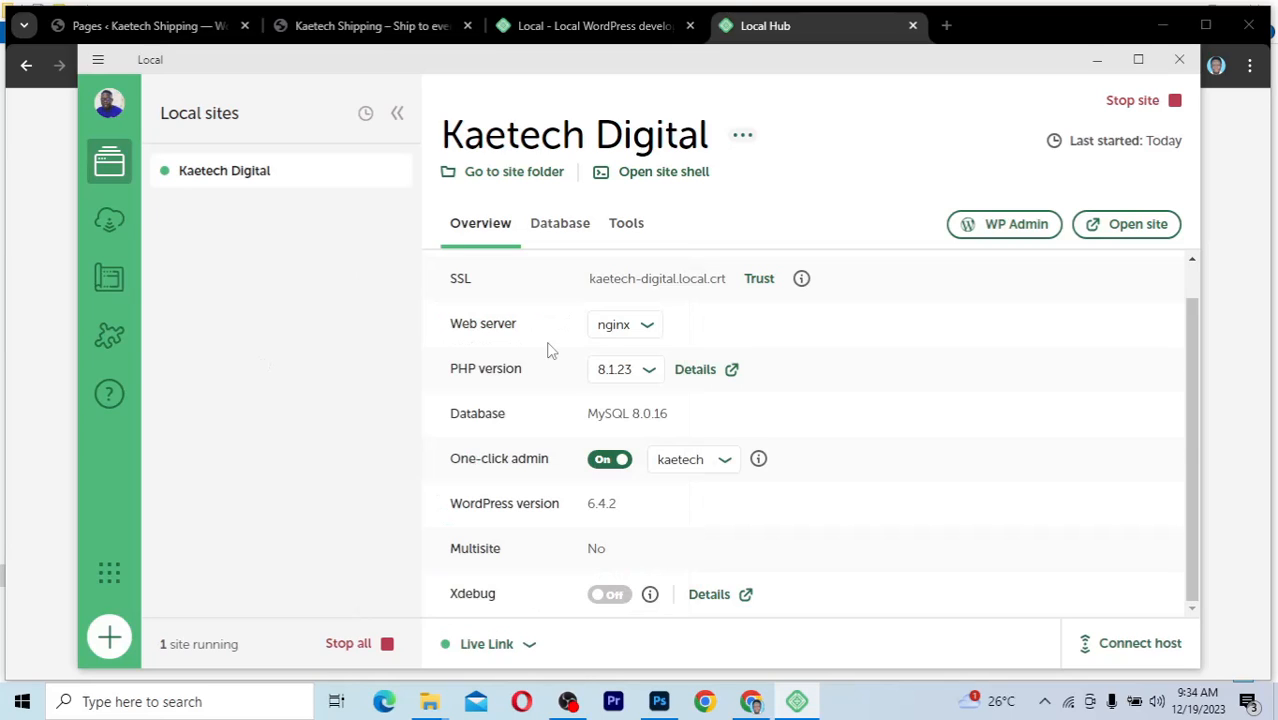